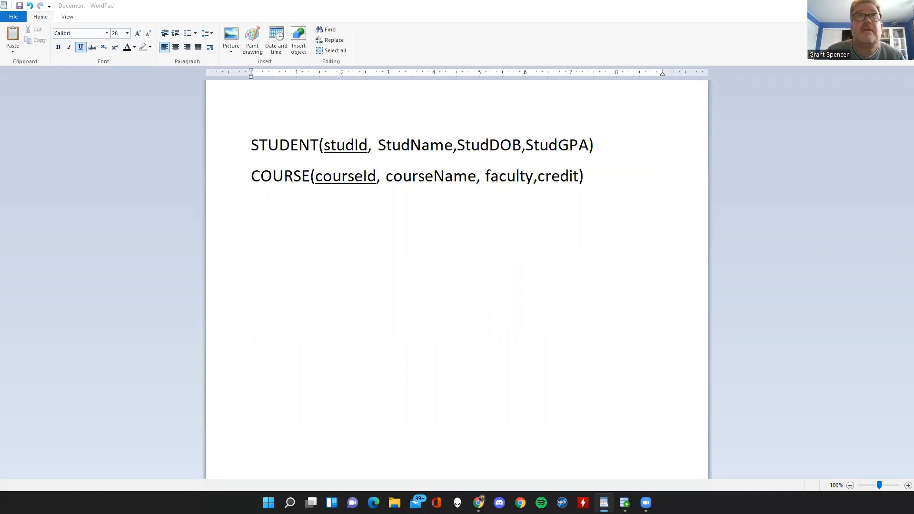
Examine the STUDENT and COURSE entity definitions, going through each entity's name, underlined identifier and remaining attributes.
left_click(365, 176)
left_click(255, 144)
left_click(618, 190, "shift")
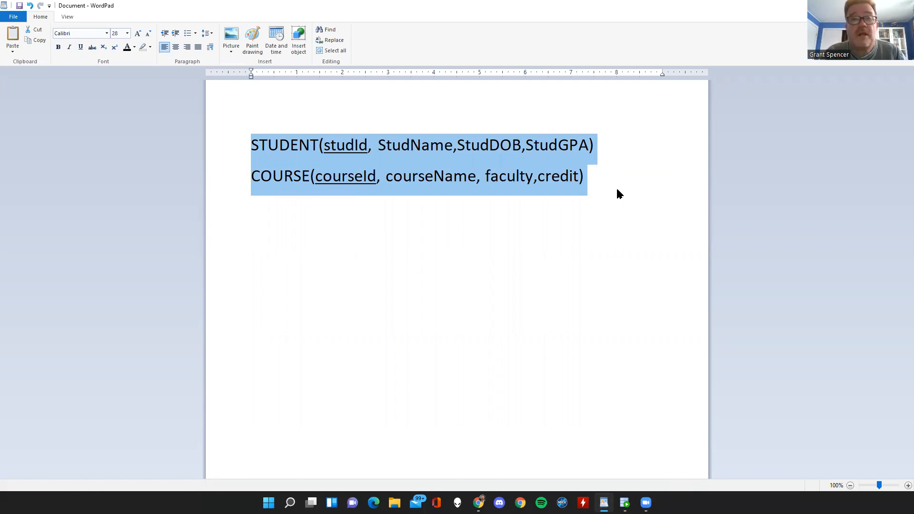
left_click(551, 248)
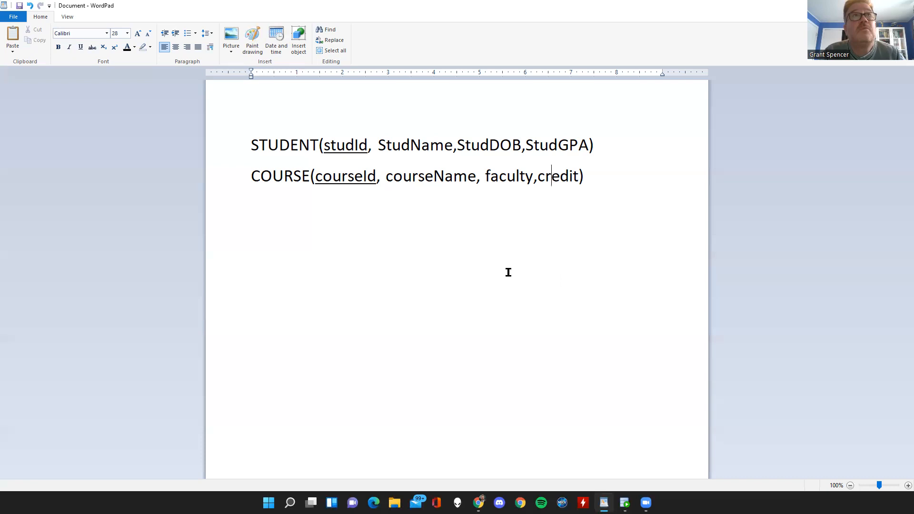
double_click(285, 145)
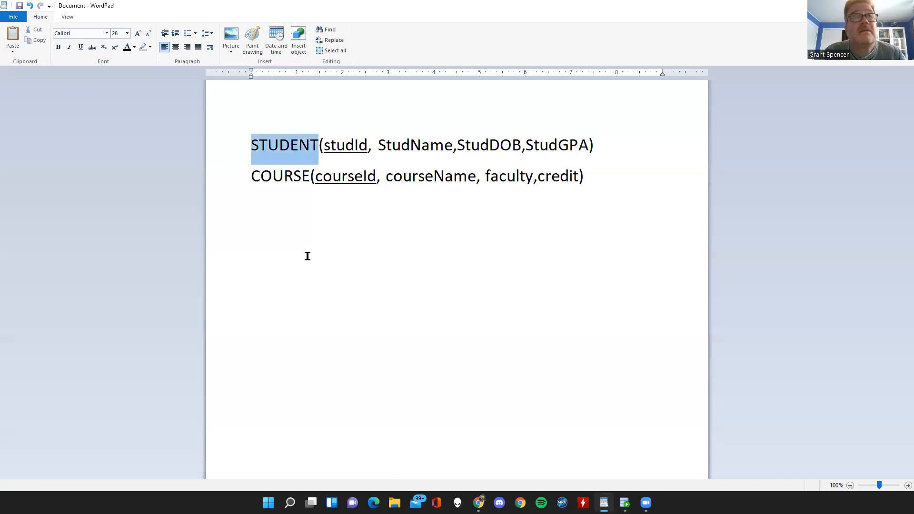
left_click_drag(323, 145, 368, 145)
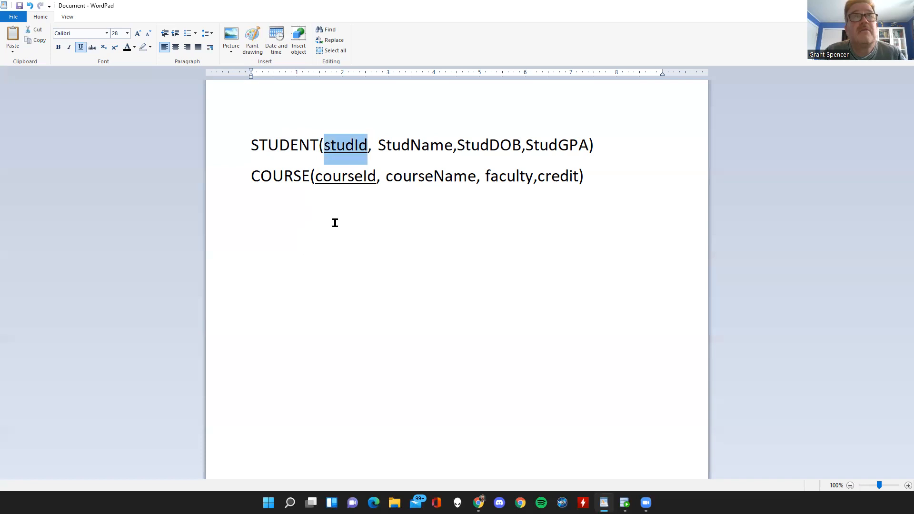
left_click(279, 145)
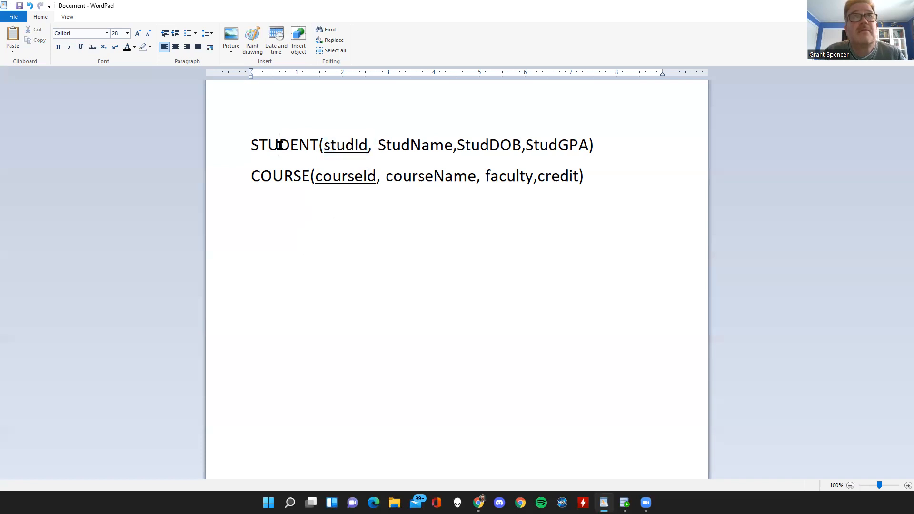
left_click(489, 146)
left_click(567, 155)
left_click(273, 180)
left_click_drag(321, 177, 367, 178)
left_click(432, 184)
left_click(517, 176)
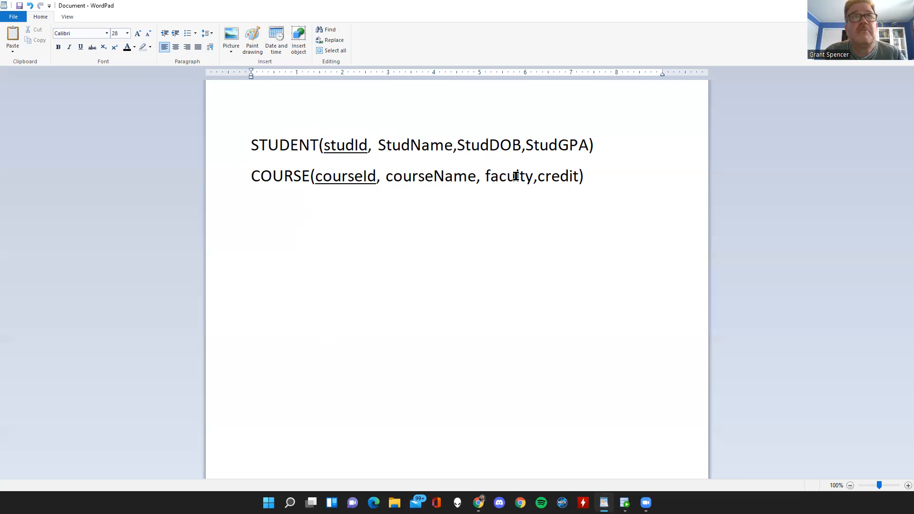
left_click(569, 177)
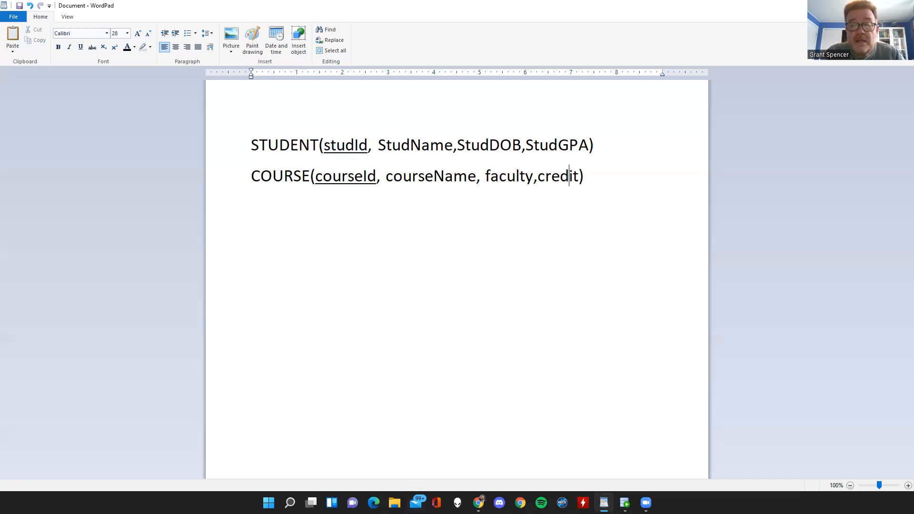
Switch to Oracle SQL Developer and show the Data Modeler Browser.
key("alt+Tab")
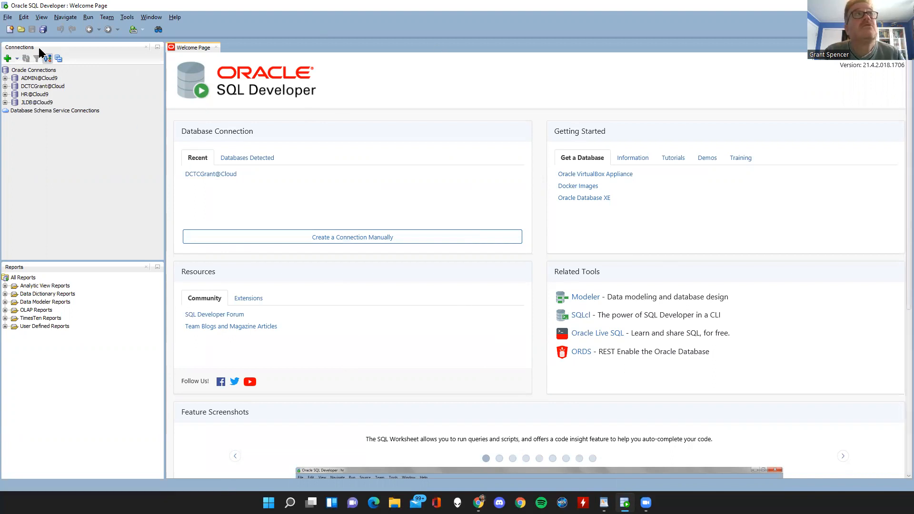
left_click(42, 18)
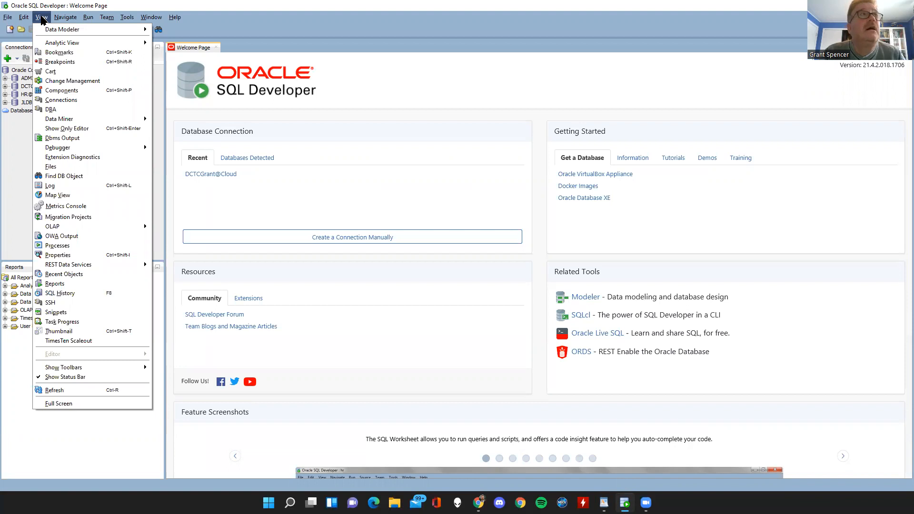
mouse_move(42, 35)
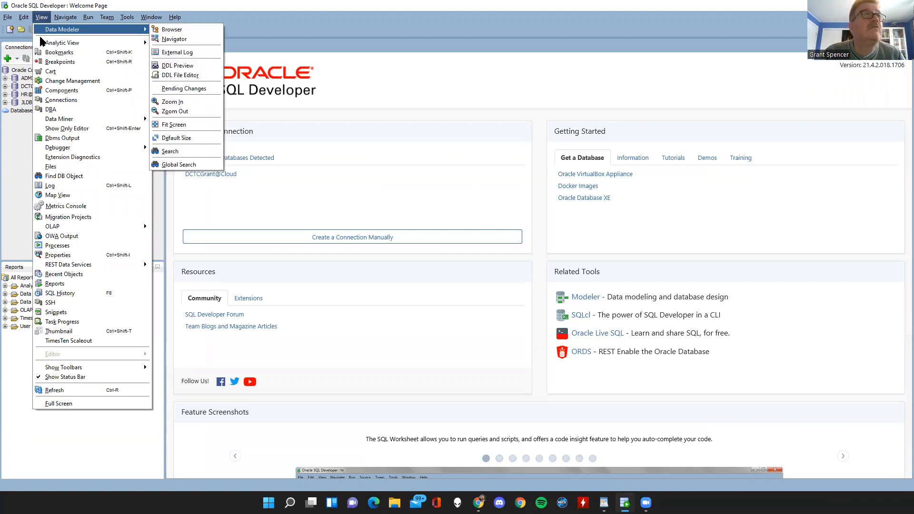
mouse_move(69, 46)
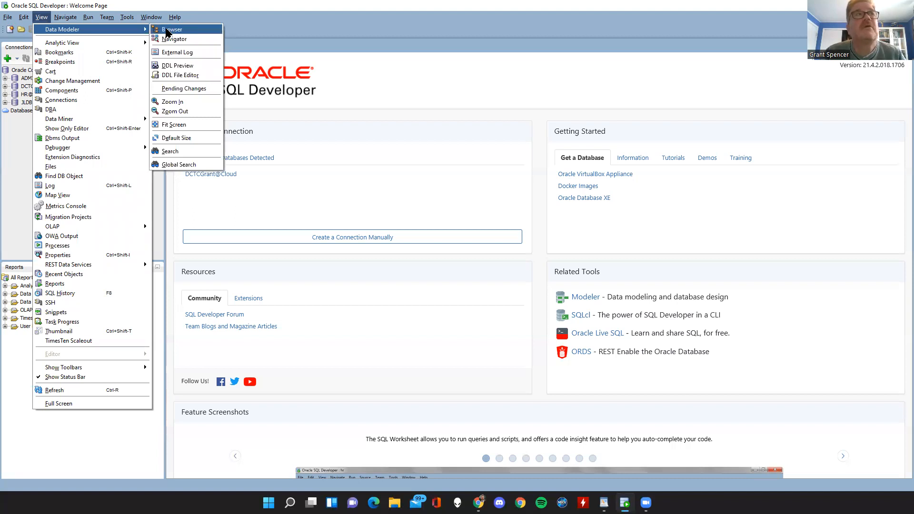
left_click(167, 30)
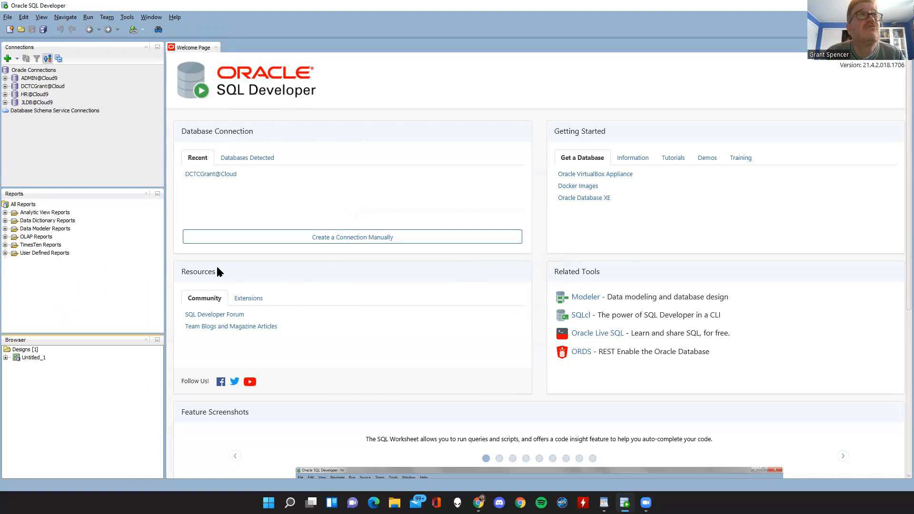
left_click(174, 17)
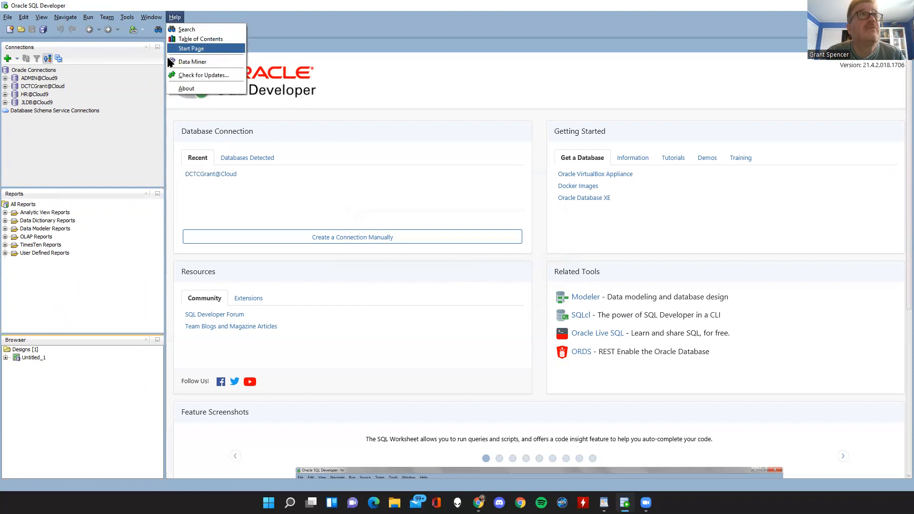
left_click(81, 102)
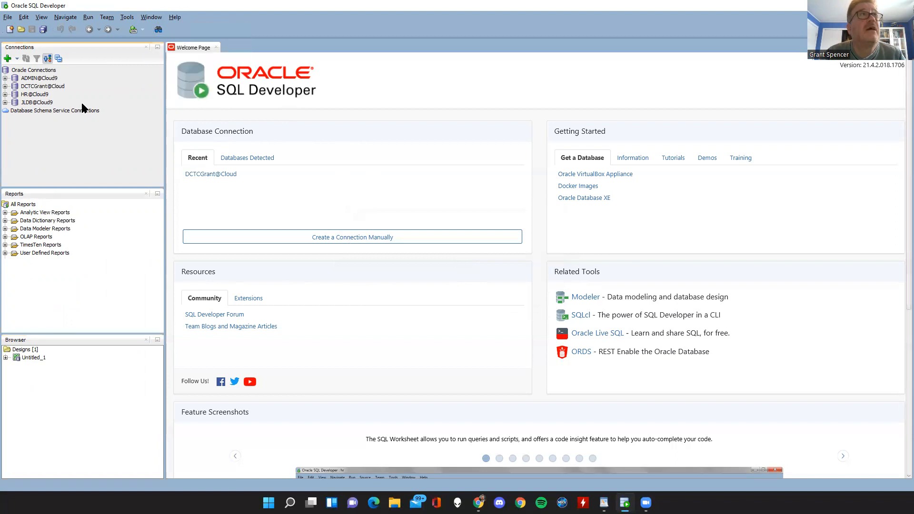
left_click(42, 17)
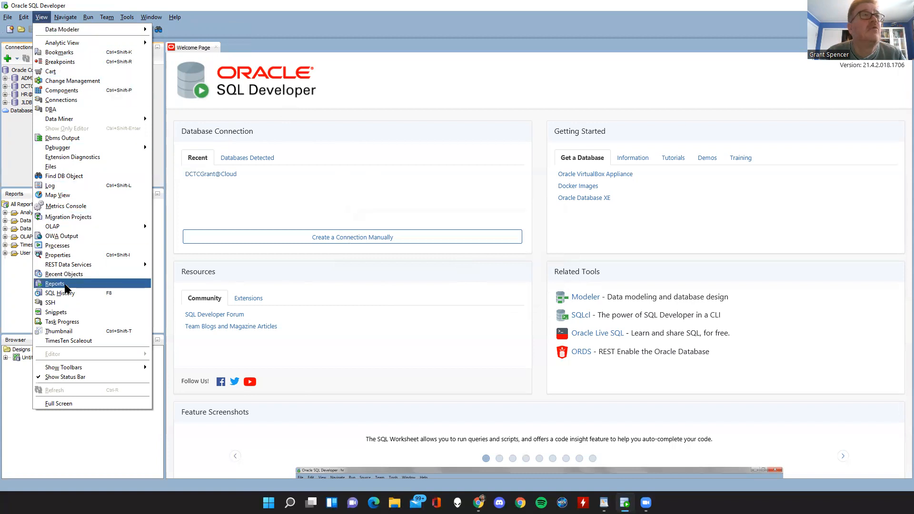
left_click(93, 449)
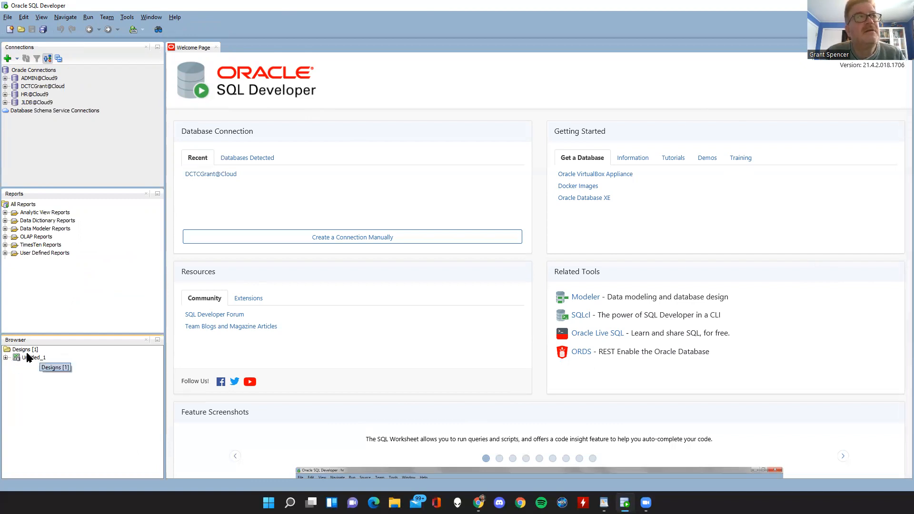
Expand the Untitled_1 design in the Data Modeler Browser and show its Logical Model diagram.
left_click(6, 360)
left_click(40, 365)
left_click(42, 382)
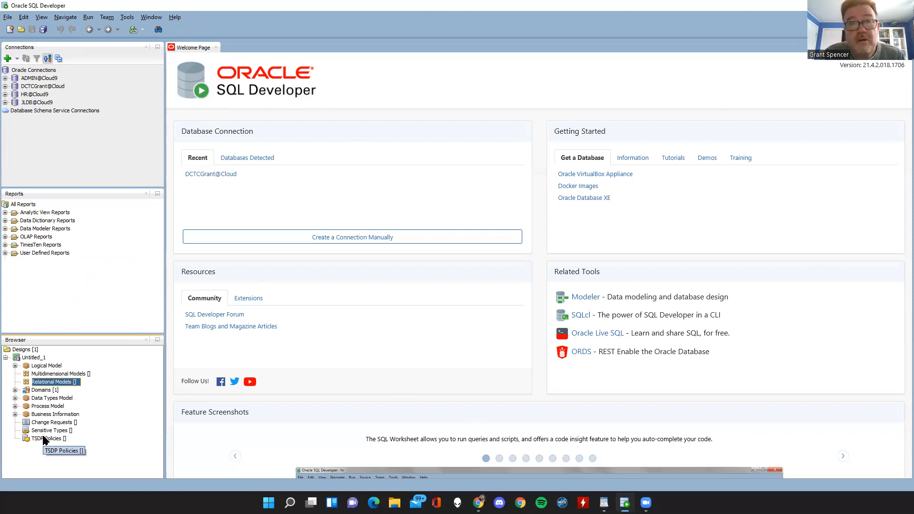
left_click(38, 366)
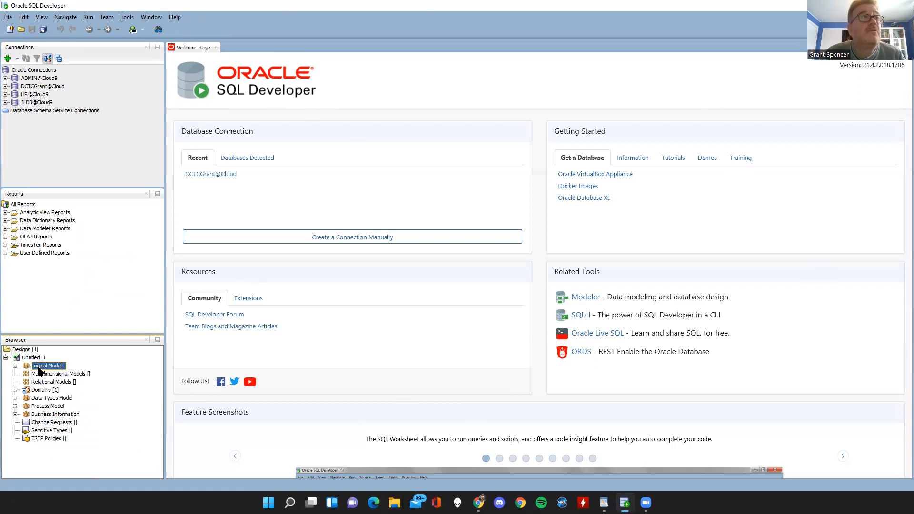
right_click(39, 370)
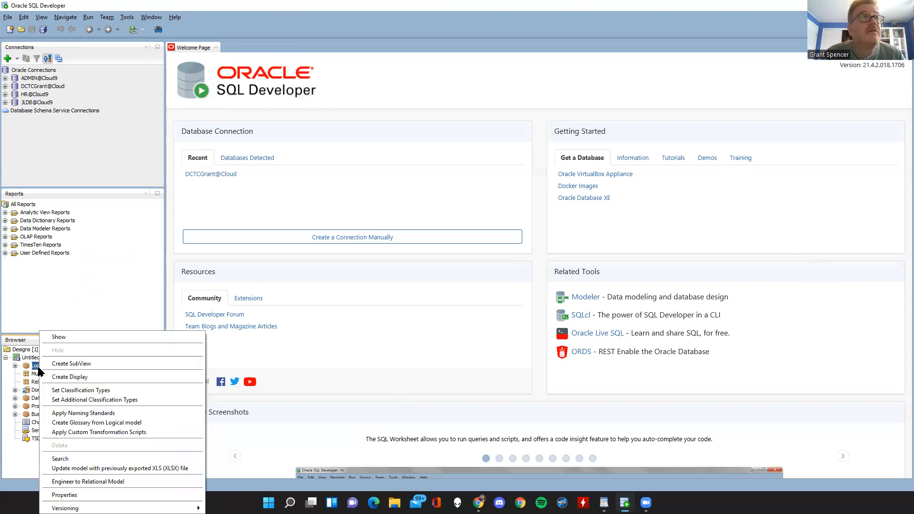
left_click(73, 337)
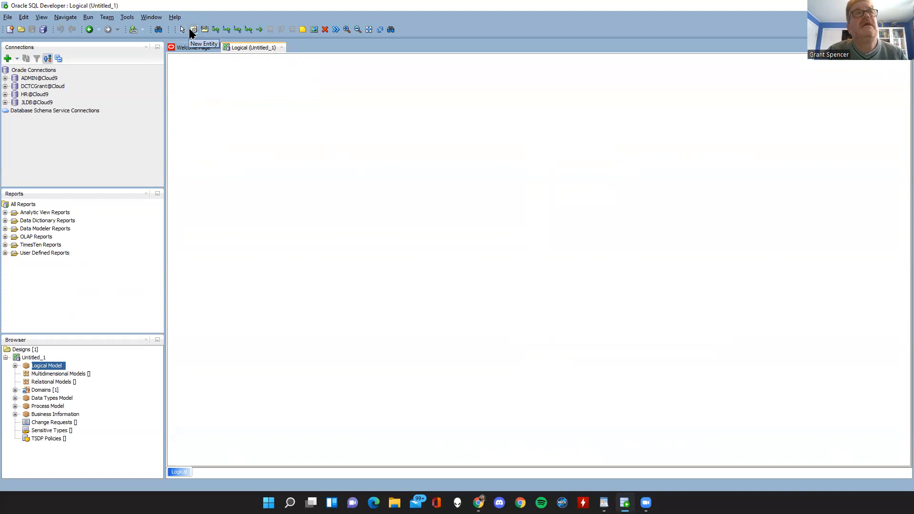
Add a note to the logical diagram and replace its placeholder text with the STUDENT and COURSE definitions copied from the WordPad document.
left_click(302, 30)
left_click_drag(426, 102, 752, 209)
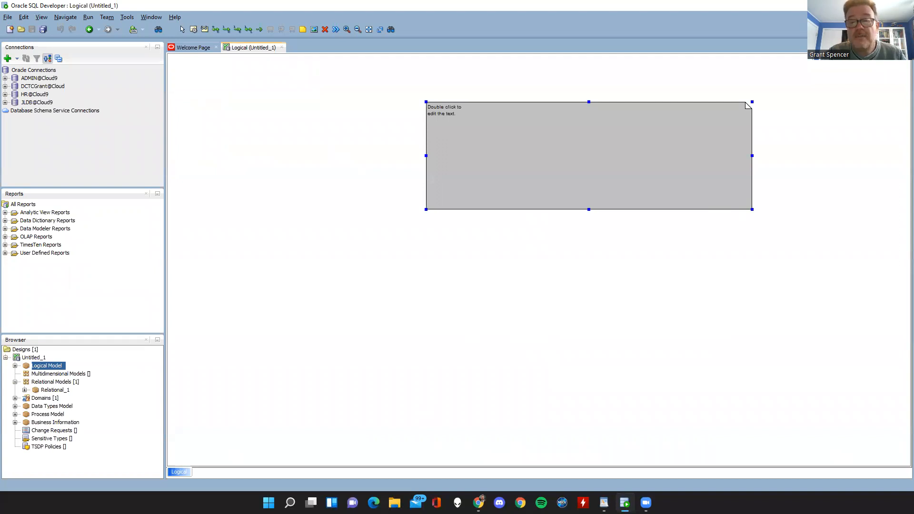
key("alt+Tab")
left_click_drag(608, 185, 241, 143)
key("ctrl+c")
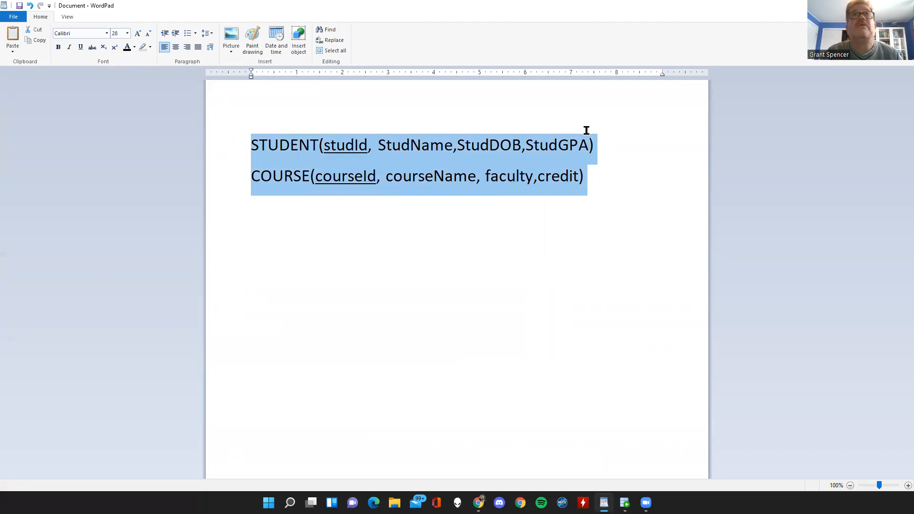
key("alt+Tab")
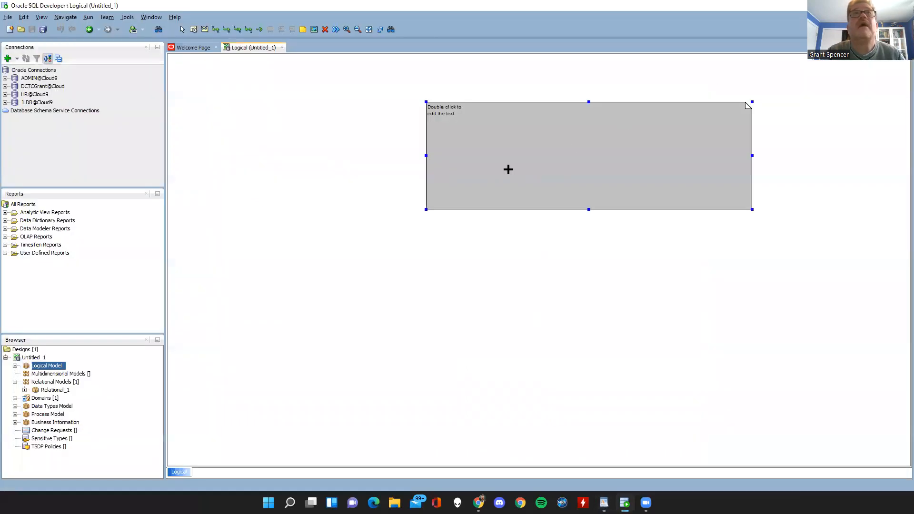
double_click(449, 110)
left_click_drag(393, 179, 286, 159)
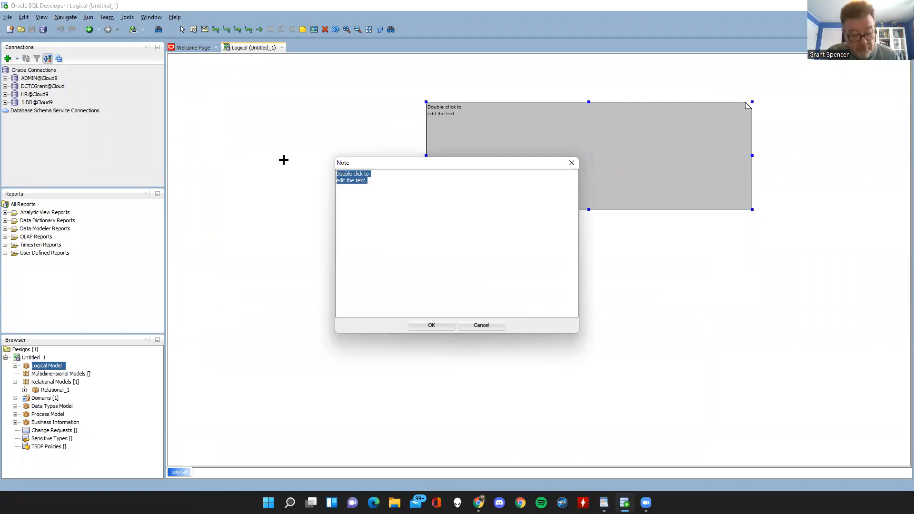
key("ctrl+v")
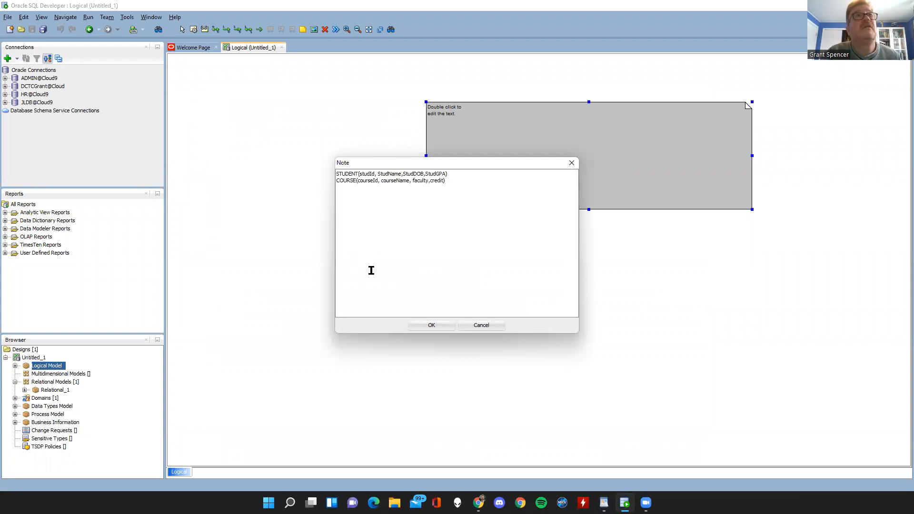
left_click(425, 324)
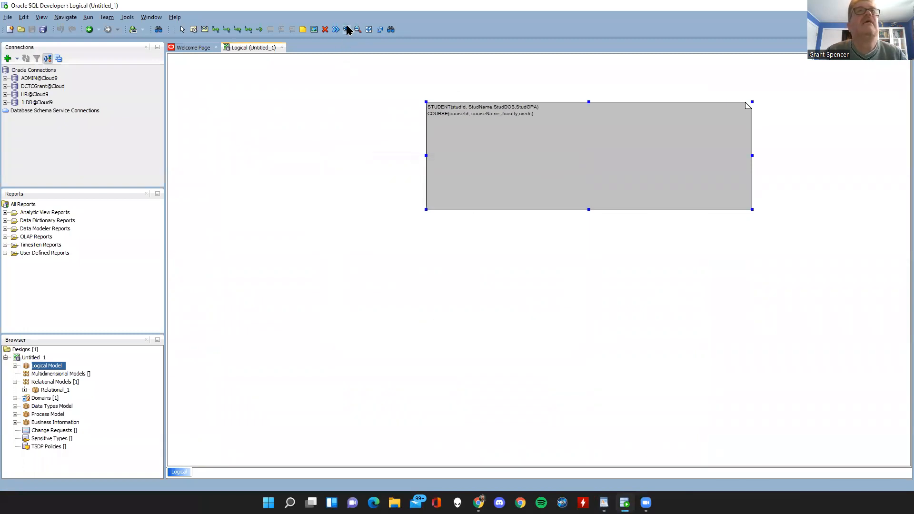
Shrink the note to fit closely around its two lines of text and move it near the diagram's upper edge.
left_click_drag(751, 209, 586, 132)
left_click_drag(526, 118, 634, 86)
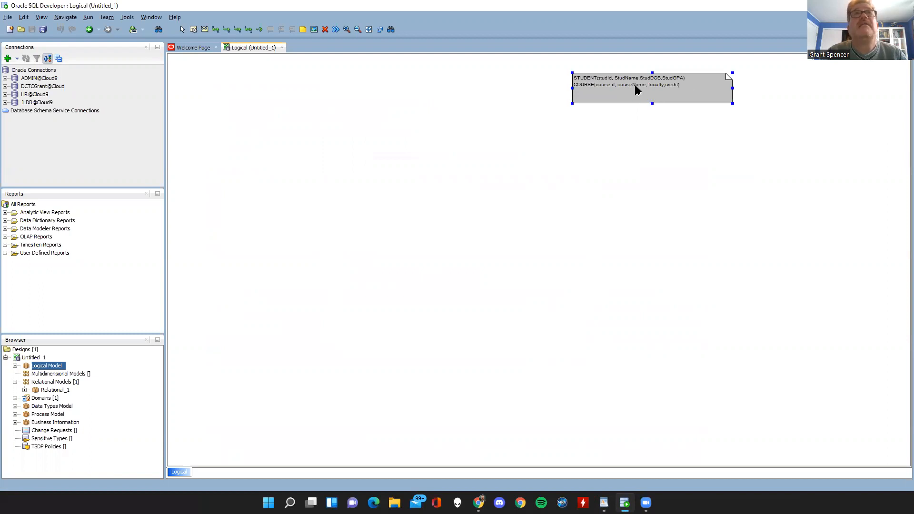
Turn off the default format for the note and choose yellow as its background color.
right_click(635, 85)
left_click(652, 115)
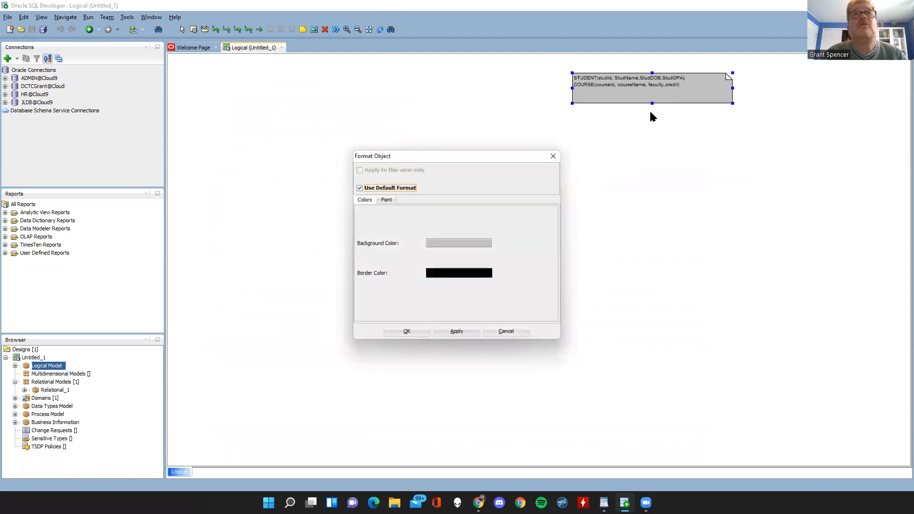
left_click(359, 188)
left_click(449, 243)
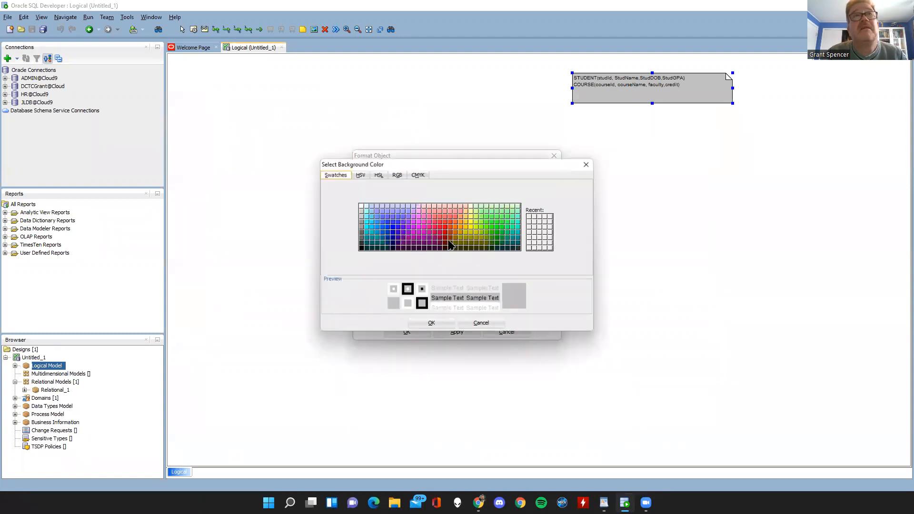
left_click(470, 227)
left_click(435, 323)
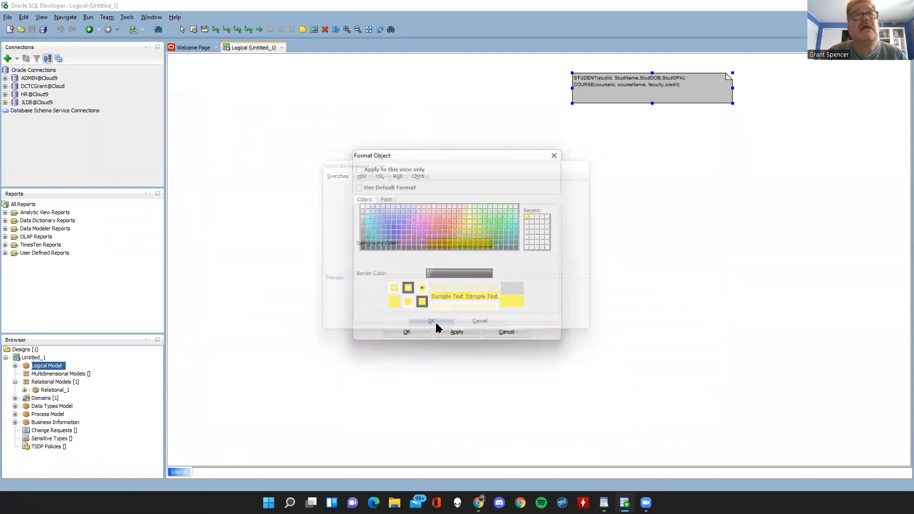
Set the note's font to Cambria, size 12, apply the formatting, and move the note farther right on the diagram.
left_click(385, 200)
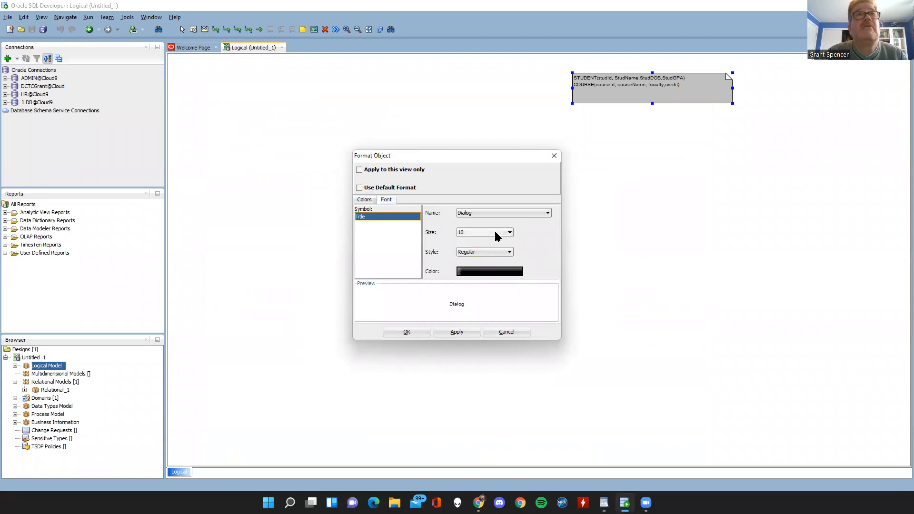
left_click(507, 212)
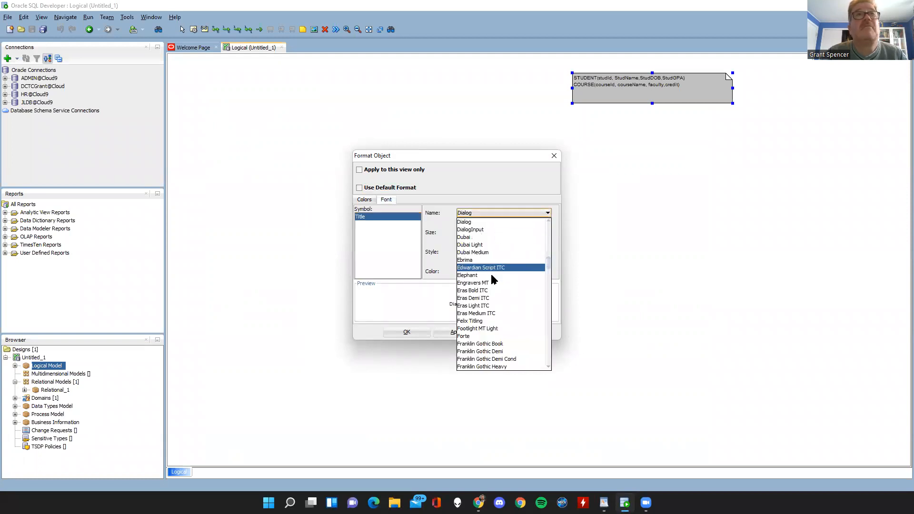
scroll(504, 293, "up", 5)
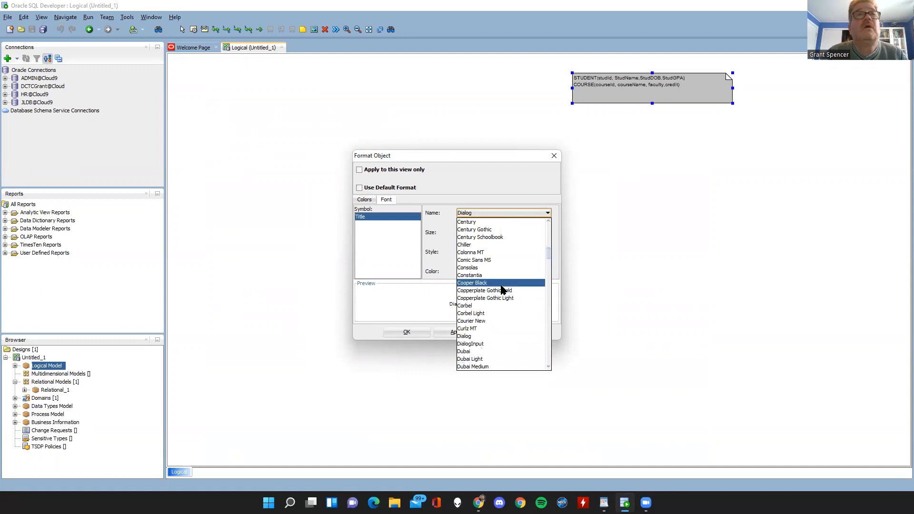
scroll(497, 283, "up", 4)
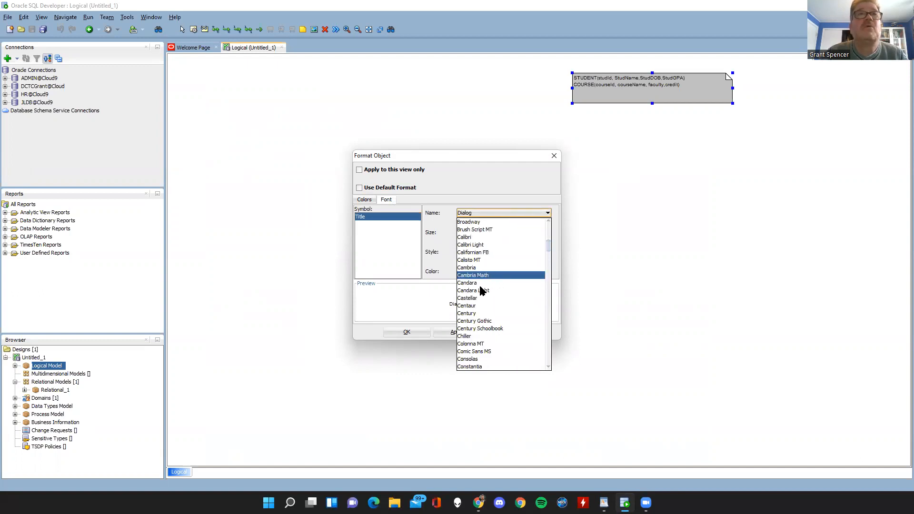
left_click(474, 268)
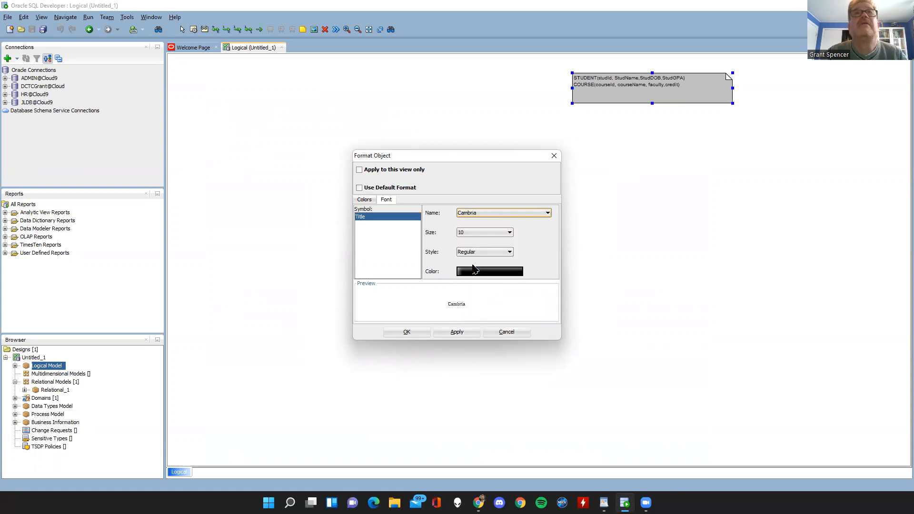
left_click(492, 232)
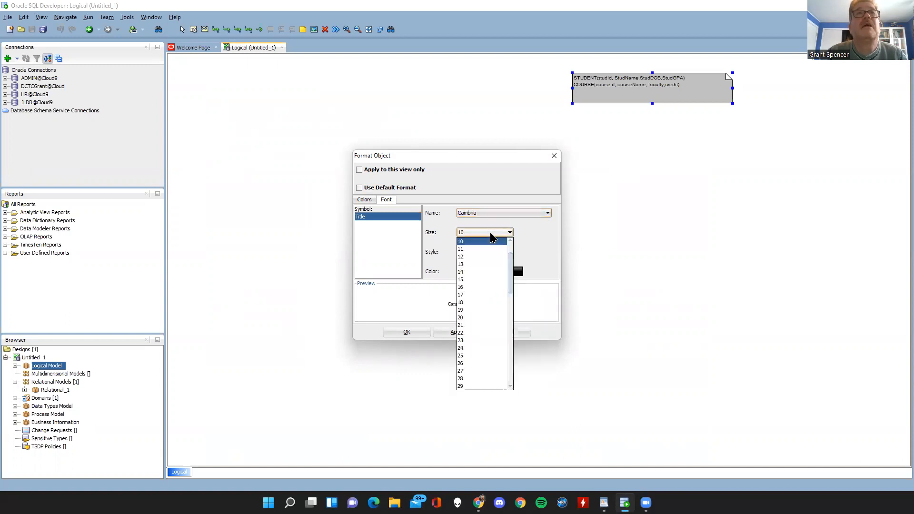
left_click(461, 257)
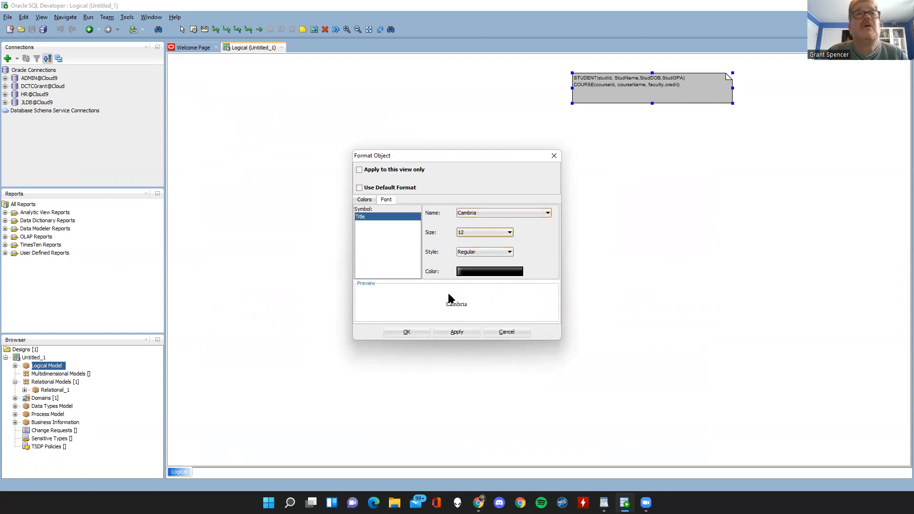
left_click(407, 333)
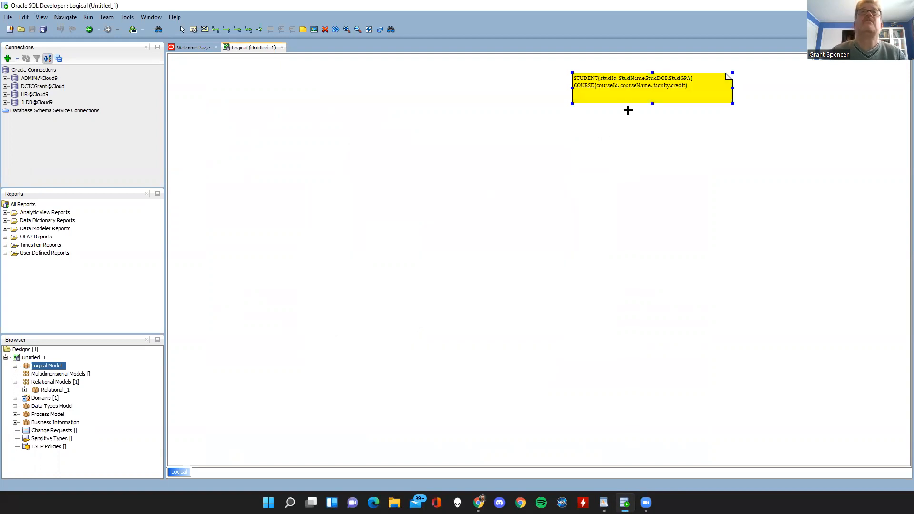
left_click_drag(626, 95, 674, 98)
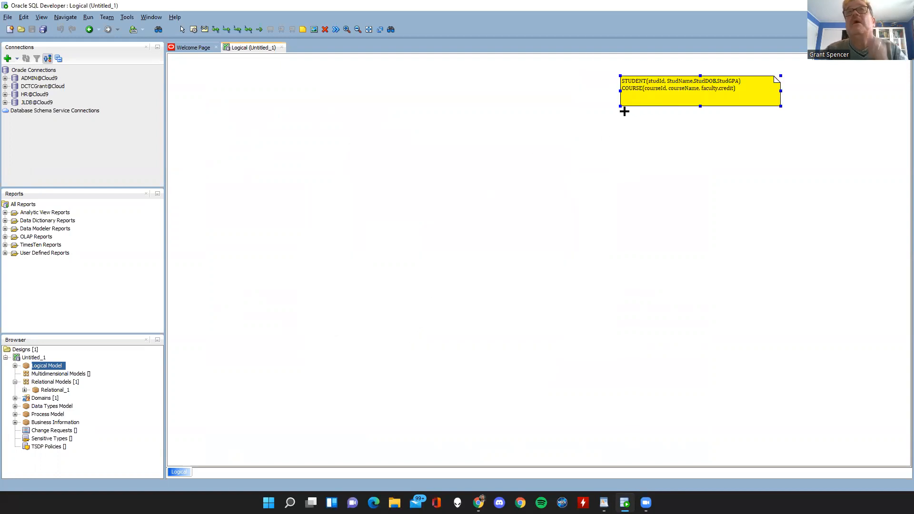
Add two entities named STUDENT and COURSE beside each other below the note on the logical diagram.
left_click(192, 29)
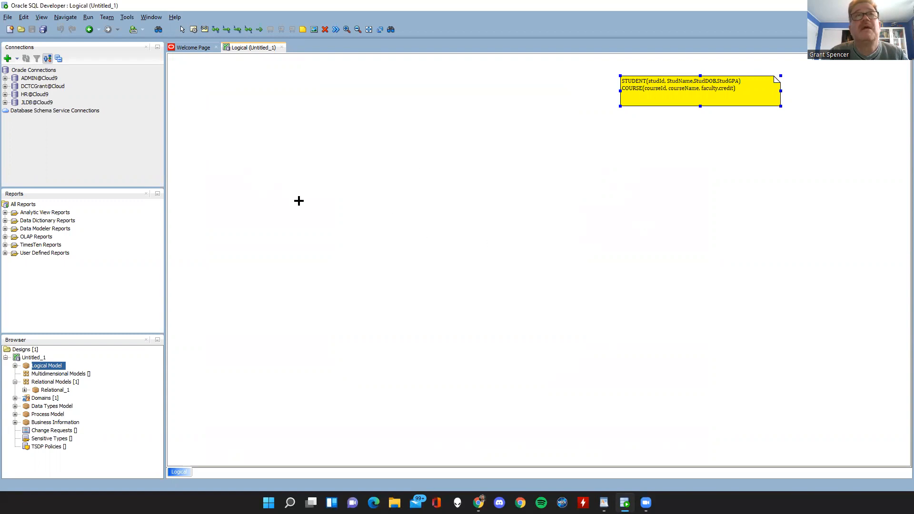
left_click(298, 200)
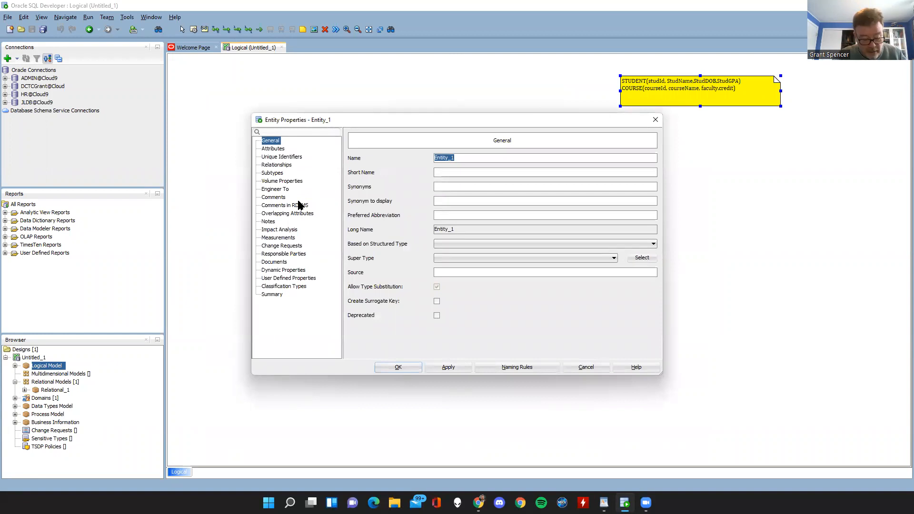
type("STUDENT")
left_click(396, 368)
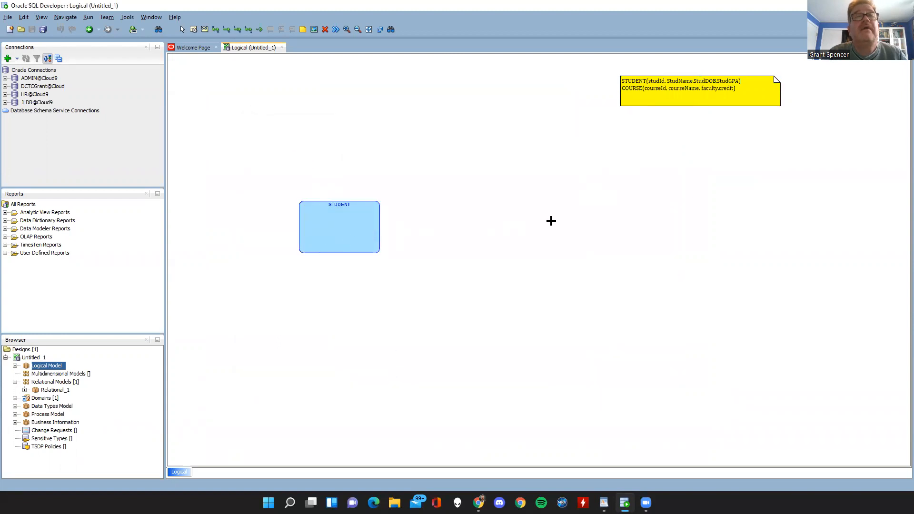
left_click(541, 211)
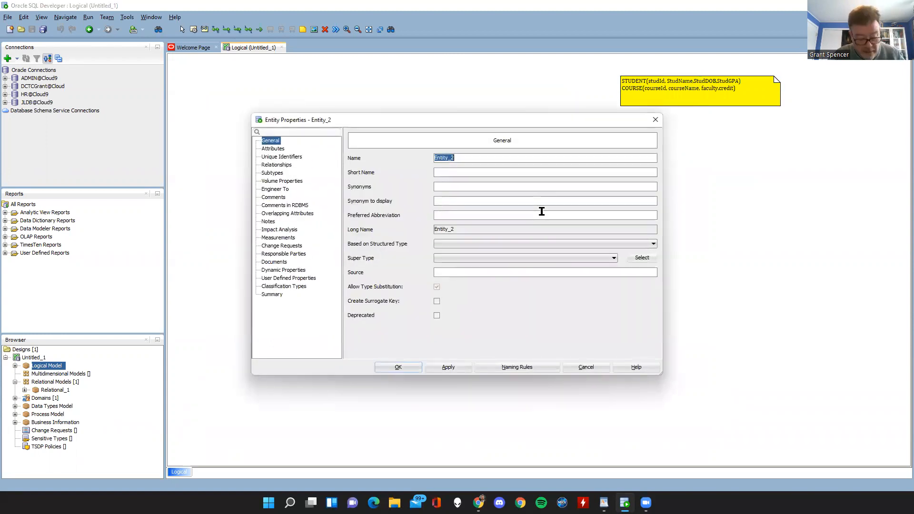
type("COURSE")
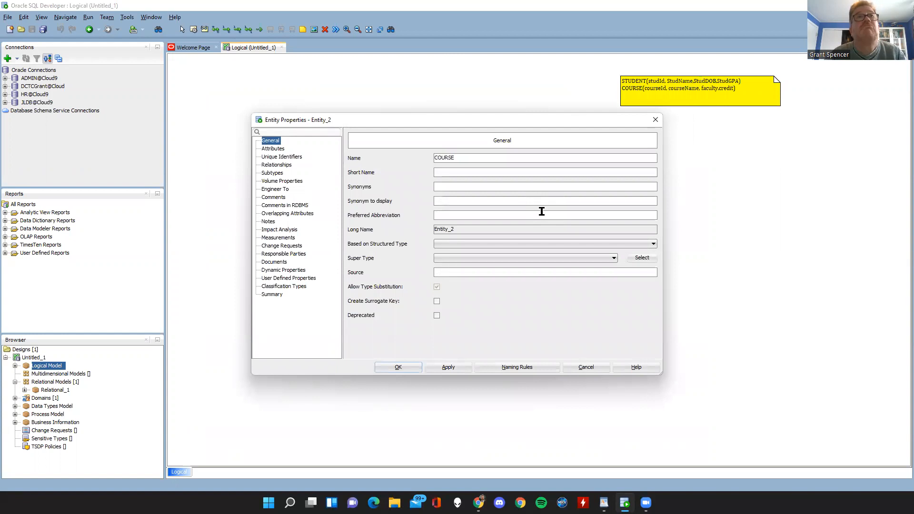
left_click(405, 367)
Reposition the STUDENT and COURSE entities roughly level with each other in the diagram's upper half, leaving a gap between them.
left_click_drag(571, 236, 534, 217)
left_click_drag(339, 216, 324, 194)
left_click_drag(559, 222, 538, 203)
left_click_drag(326, 206, 322, 196)
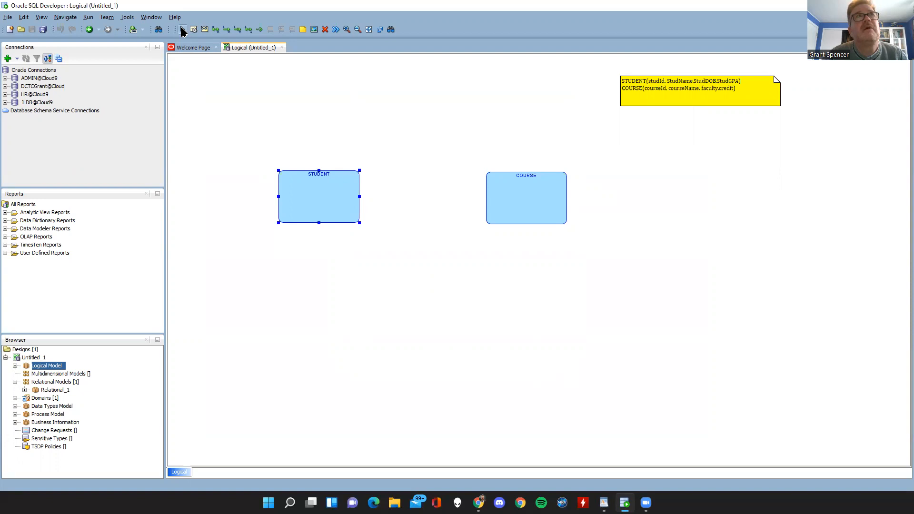
left_click(183, 30)
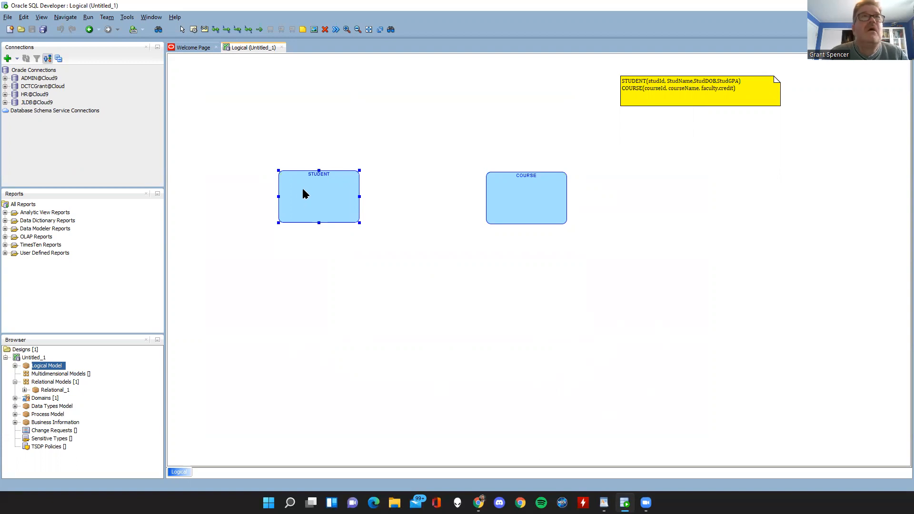
left_click_drag(301, 189, 296, 196)
left_click_drag(497, 204, 461, 214)
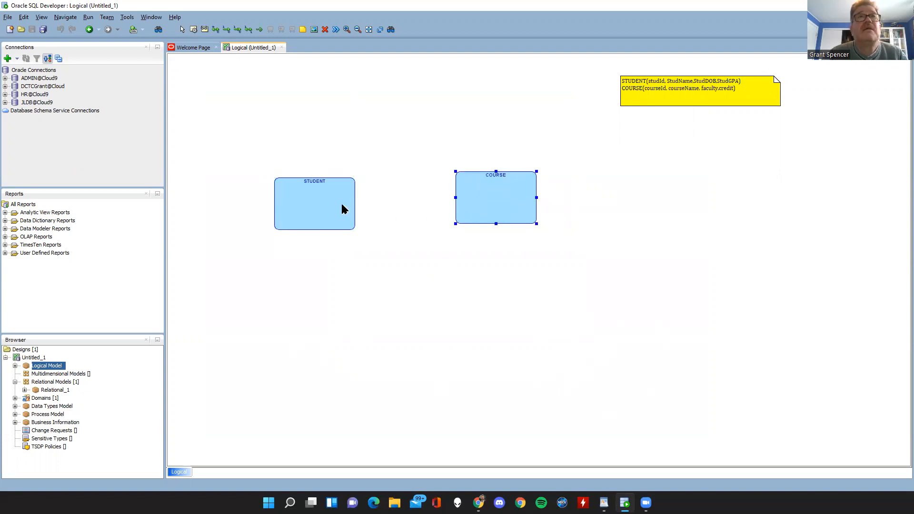
left_click_drag(343, 206, 337, 203)
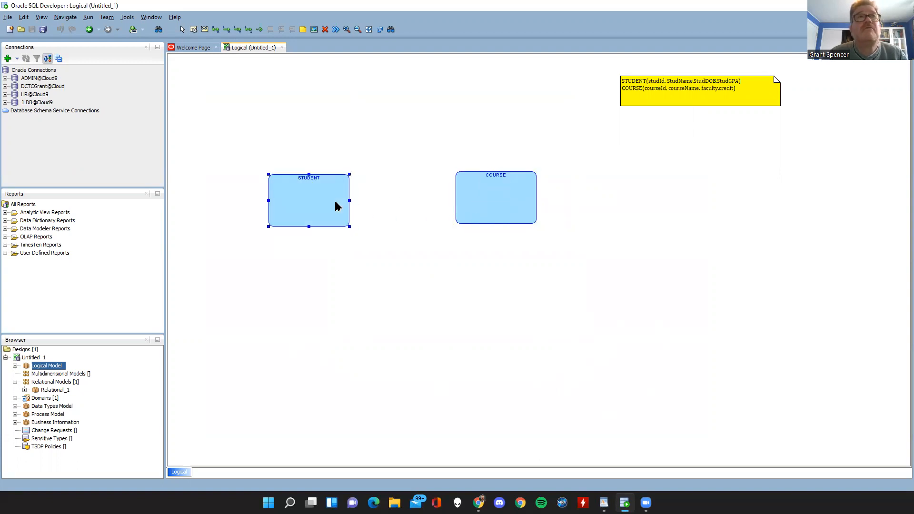
Examine the Logical Model's entities in the design tree, including what is listed under COURSE, and collapse the entity list again.
left_click(16, 366)
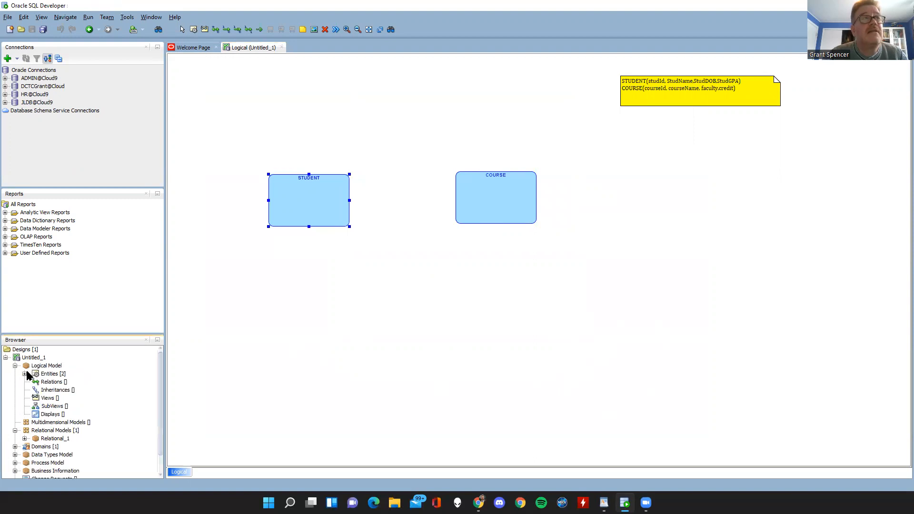
left_click(25, 373)
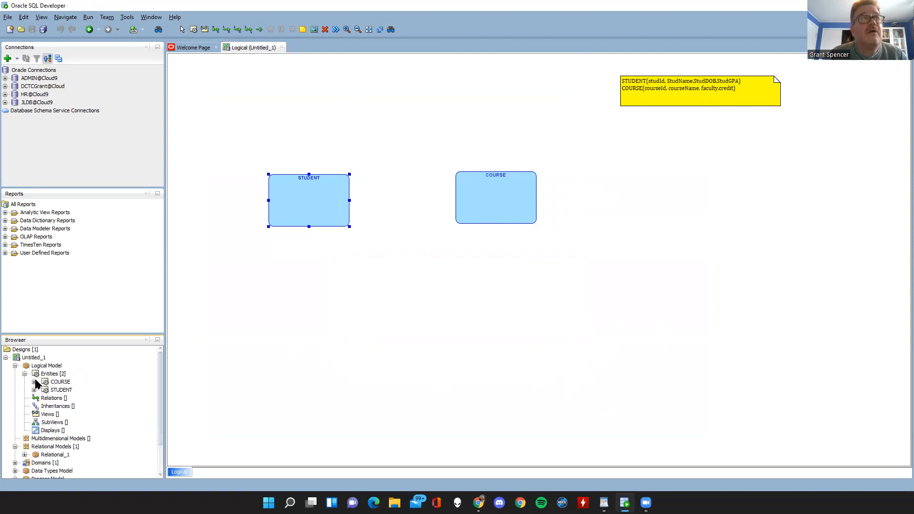
left_click(33, 381)
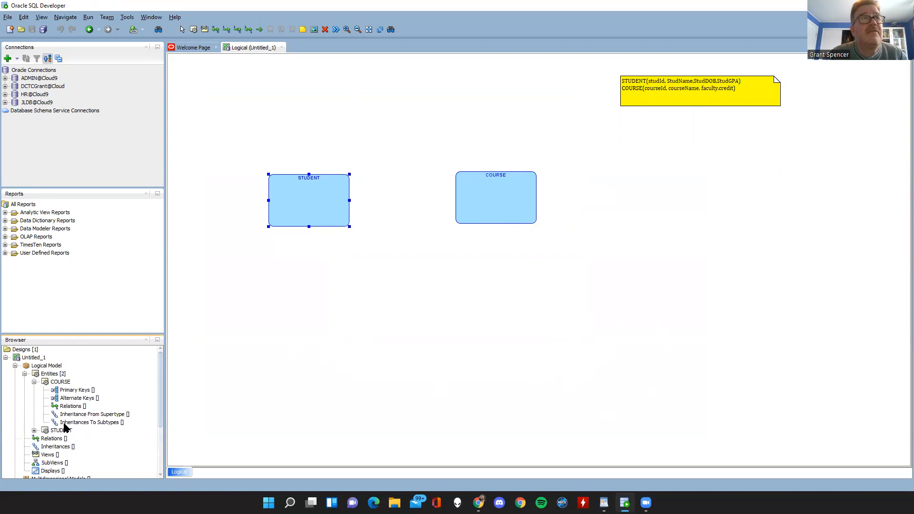
left_click(34, 382)
left_click(24, 373)
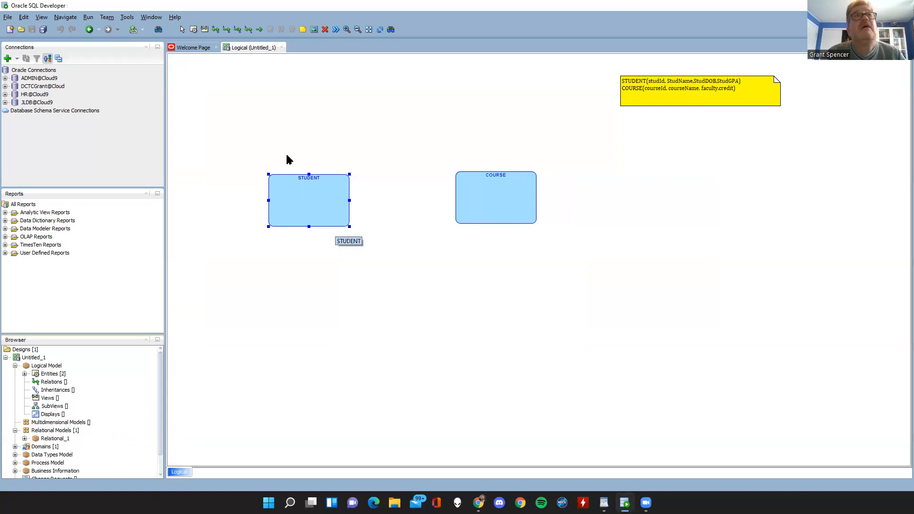
Open the attribute settings of the STUDENT entity and move the properties dialog clear of the entity.
left_click(308, 202)
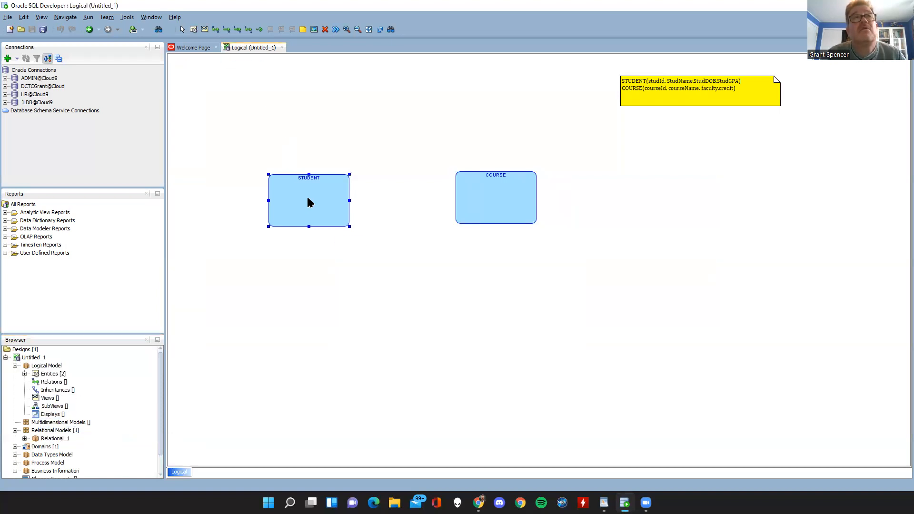
double_click(309, 203)
left_click_drag(364, 123, 558, 139)
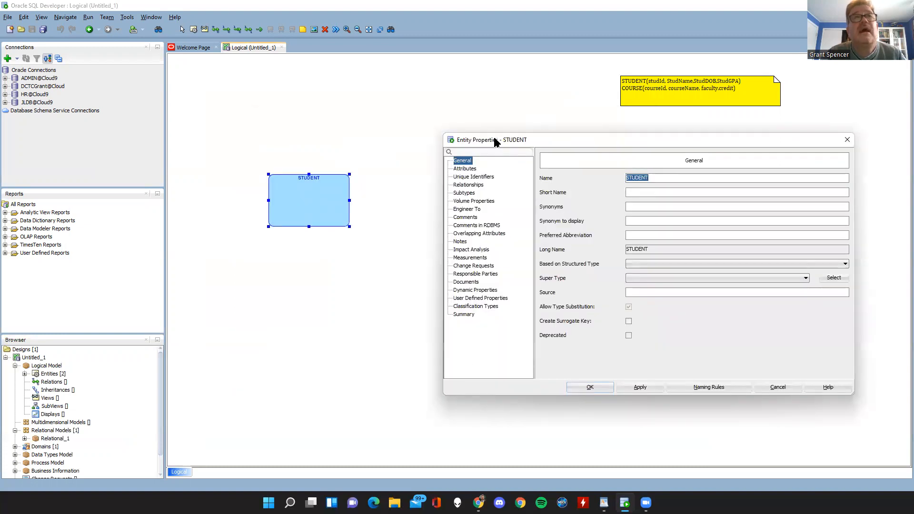
left_click(467, 169)
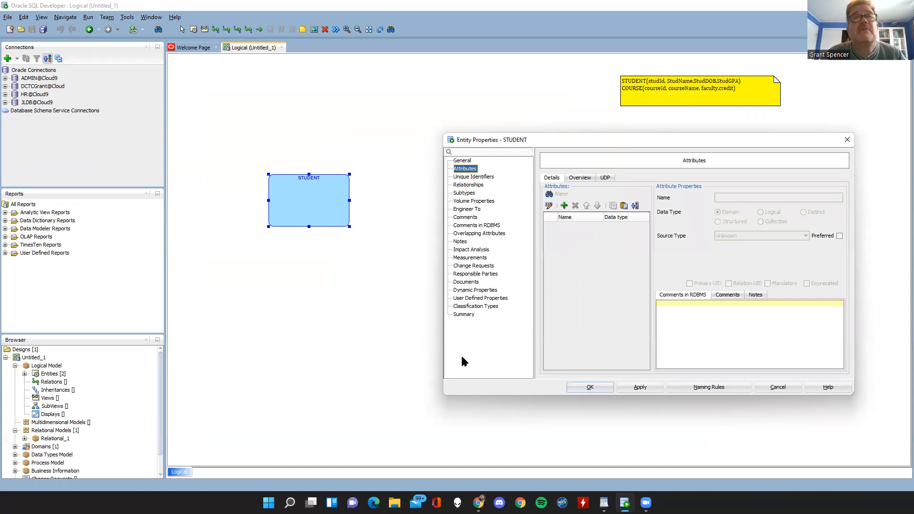
left_click_drag(595, 142, 598, 130)
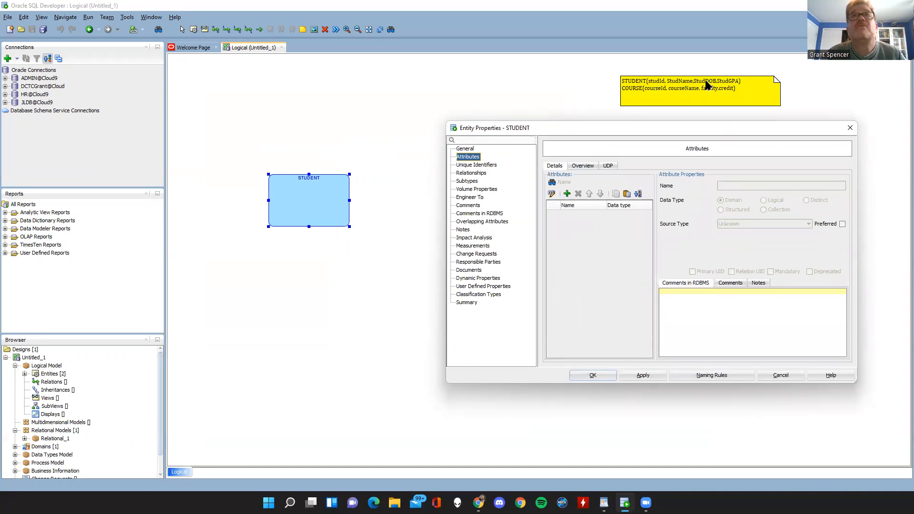
Add a first attribute named studID to the STUDENT entity.
left_click(567, 193)
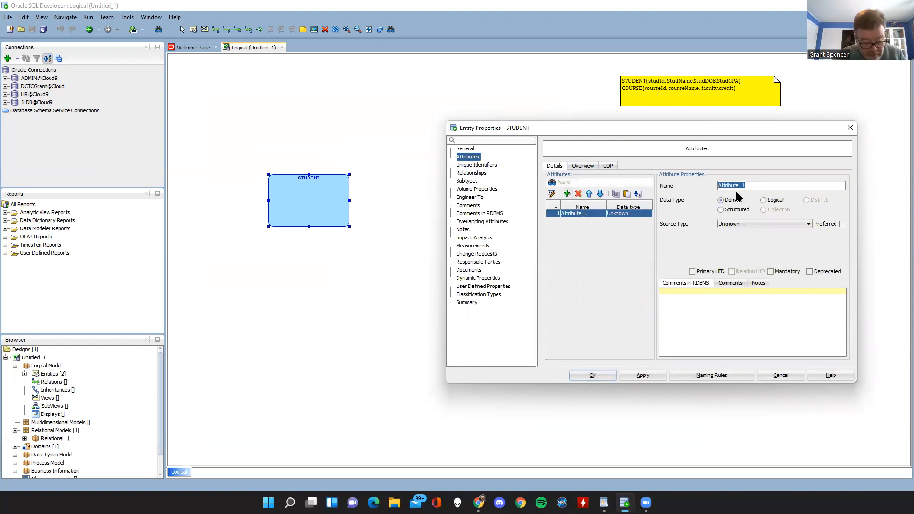
type("STUD")
key("BackSpace")
key("BackSpace")
key("BackSpace")
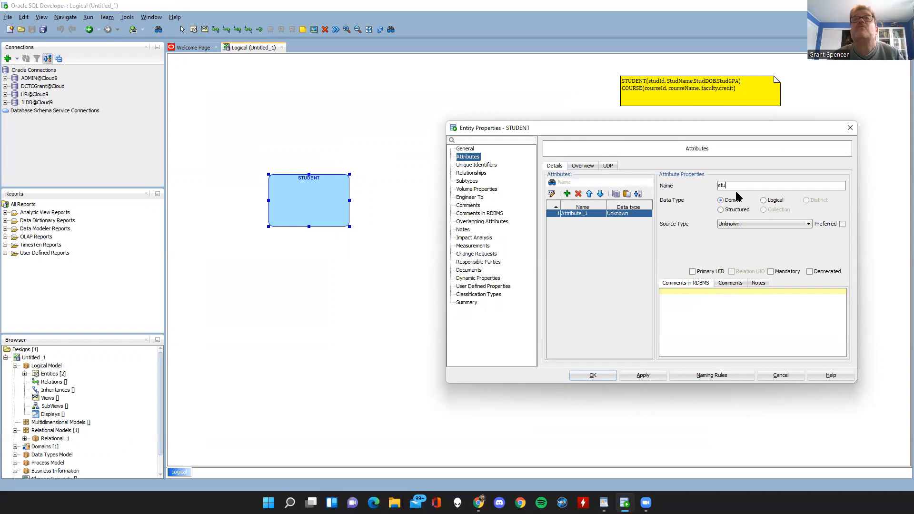
type("tudID")
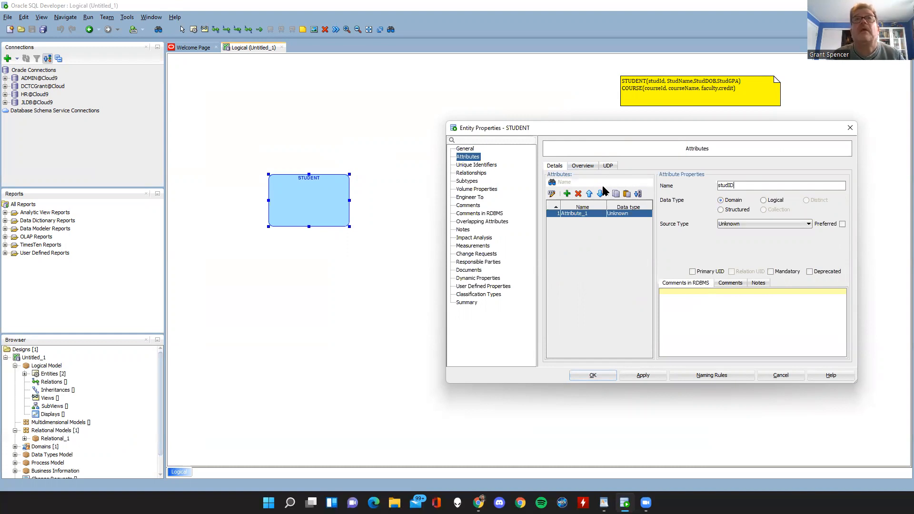
Add three more attributes to the STUDENT entity, named studName, studDOB and studGPA.
left_click(567, 193)
type("stud")
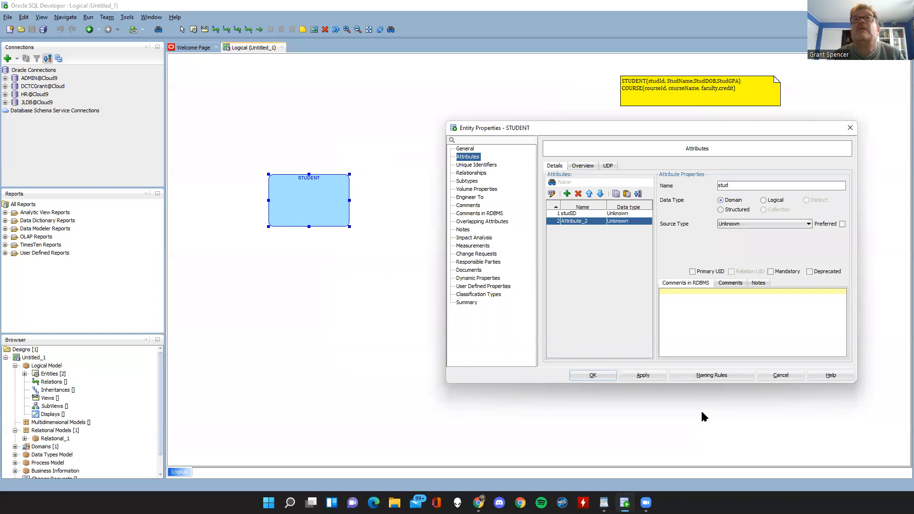
type("Name")
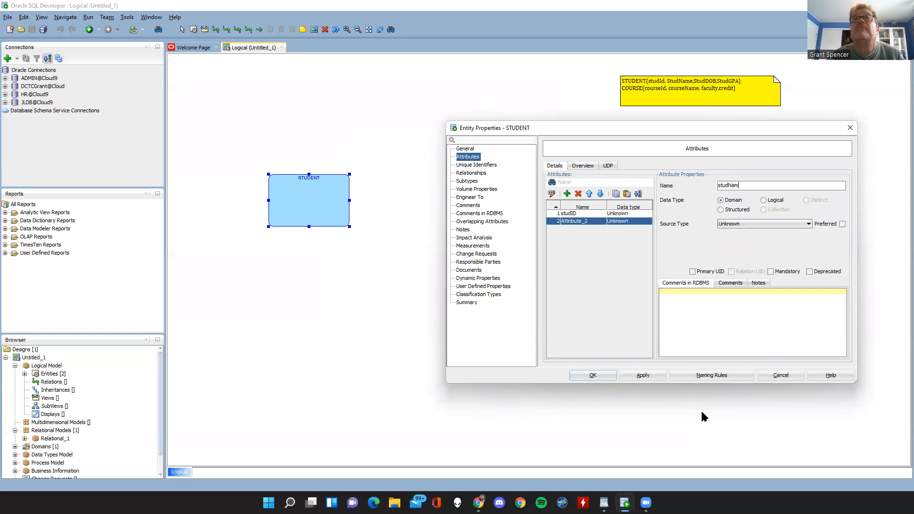
left_click(566, 193)
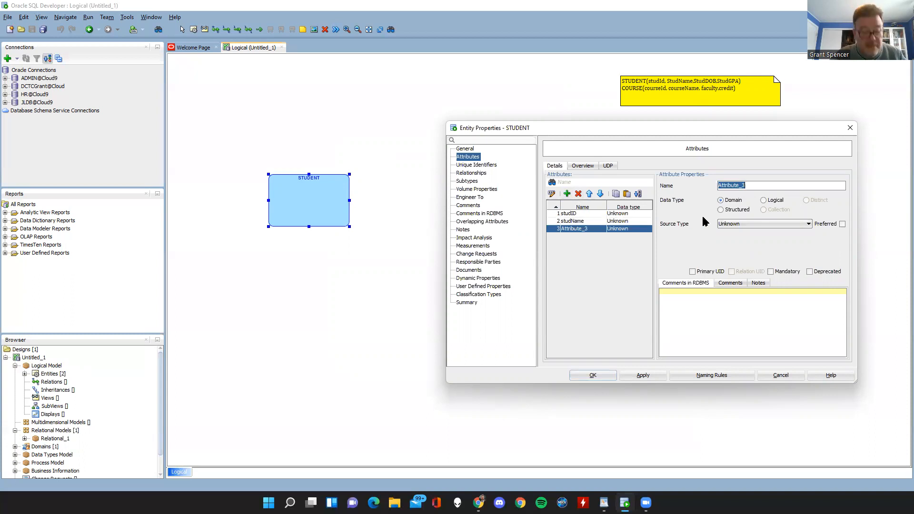
type("studDOB")
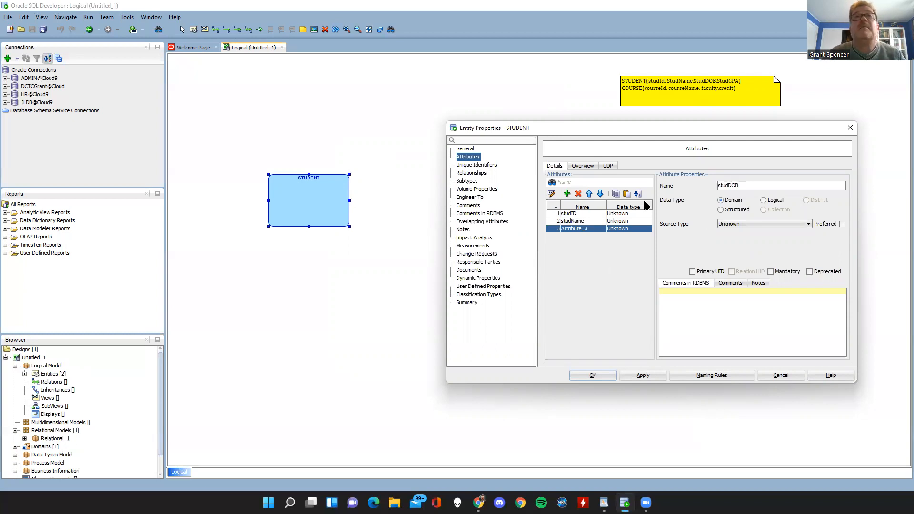
left_click(566, 194)
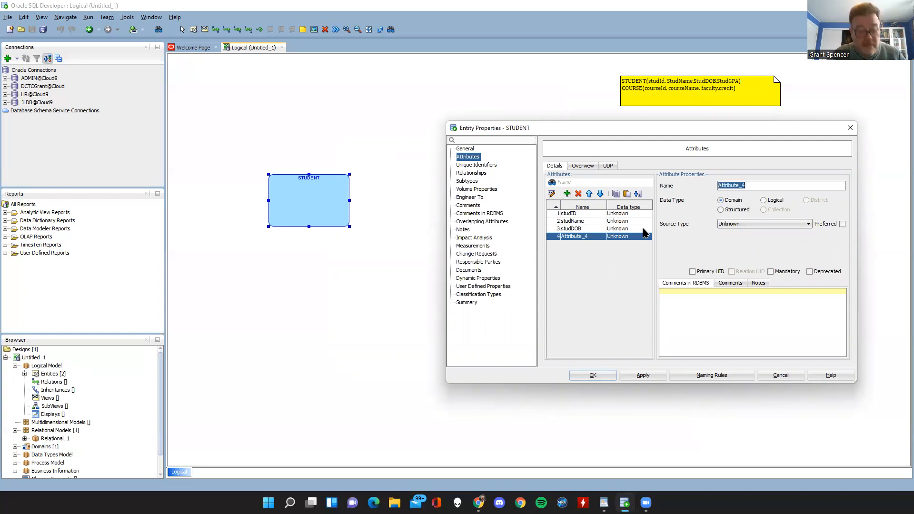
type("S")
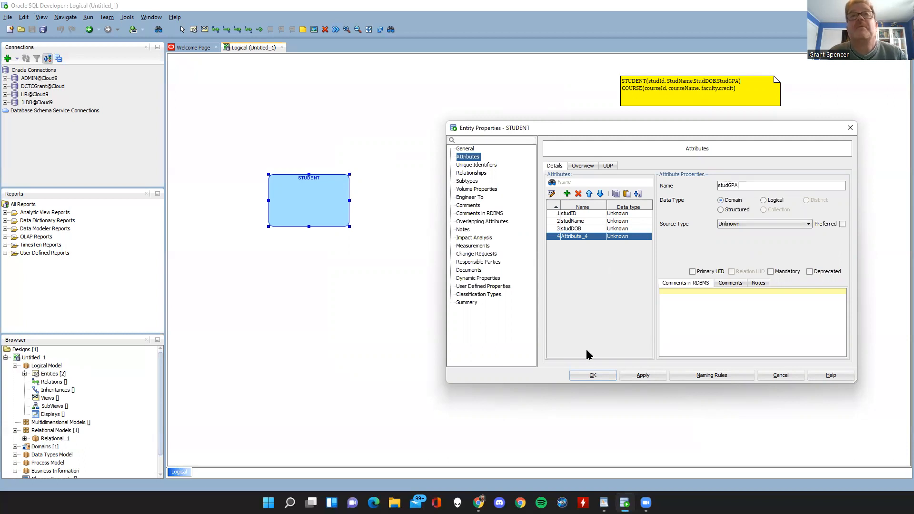
Confirm the STUDENT entity's attributes and move the yellow note to the space above and between the STUDENT and COURSE entities.
left_click(590, 376)
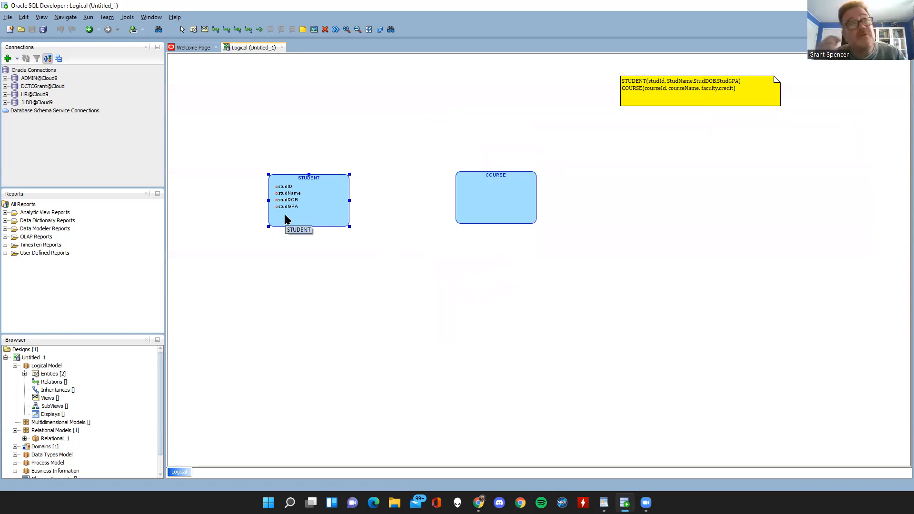
left_click(347, 29)
left_click_drag(509, 464, 580, 464)
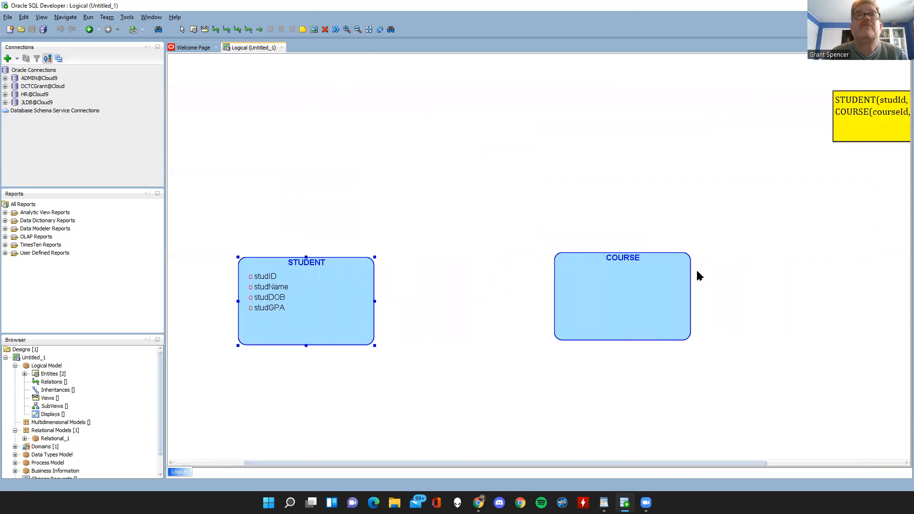
left_click_drag(862, 122, 365, 139)
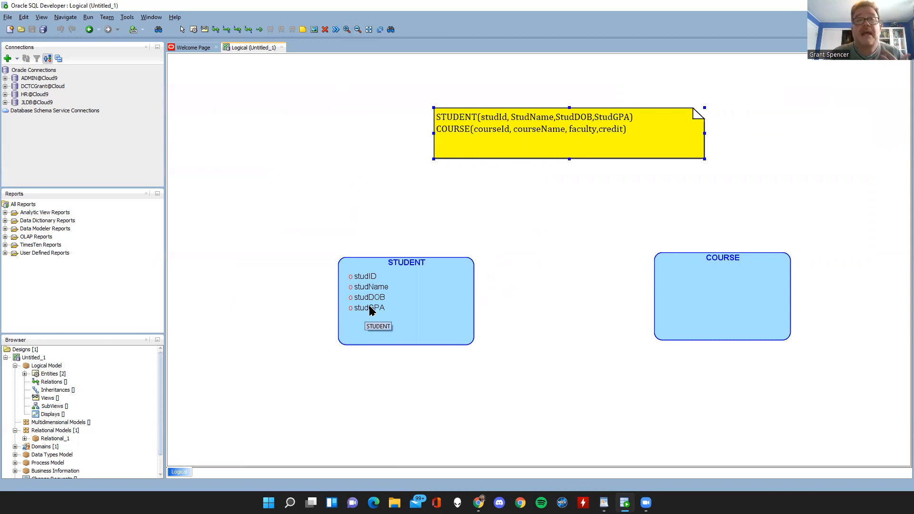
Reopen the STUDENT entity's attribute settings and make studID the primary UID, keeping the entity visible beside the dialog.
double_click(395, 301)
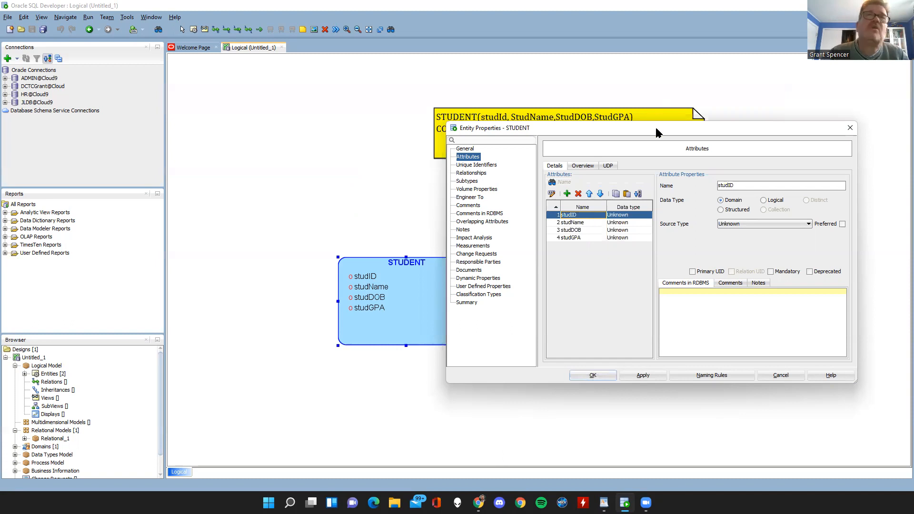
left_click_drag(655, 126, 713, 179)
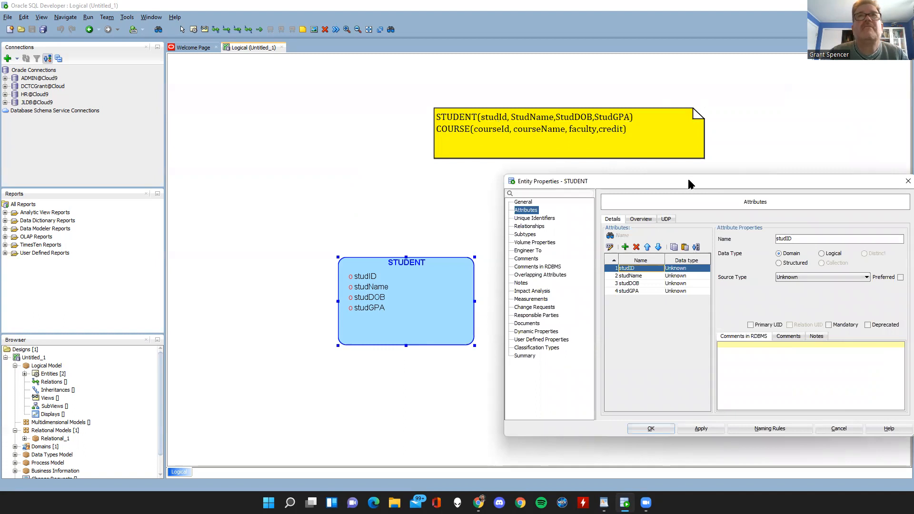
left_click_drag(689, 181, 518, 165)
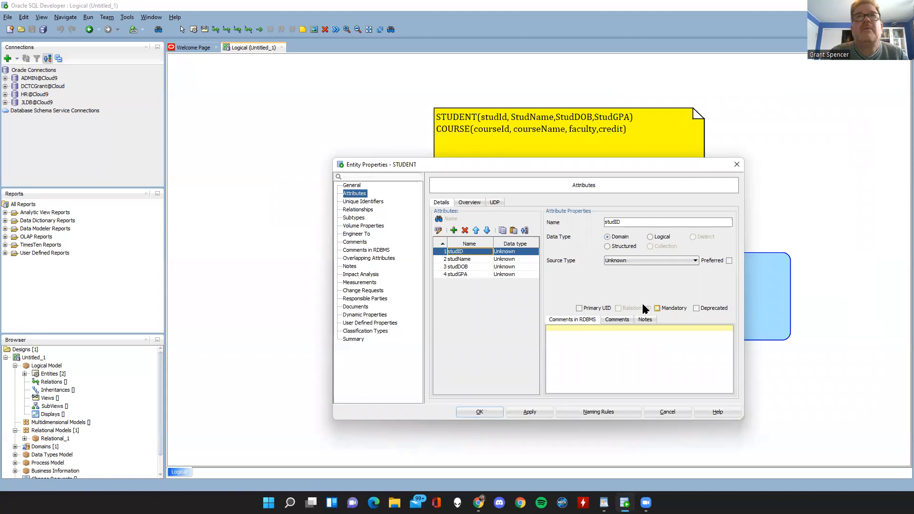
left_click(578, 308)
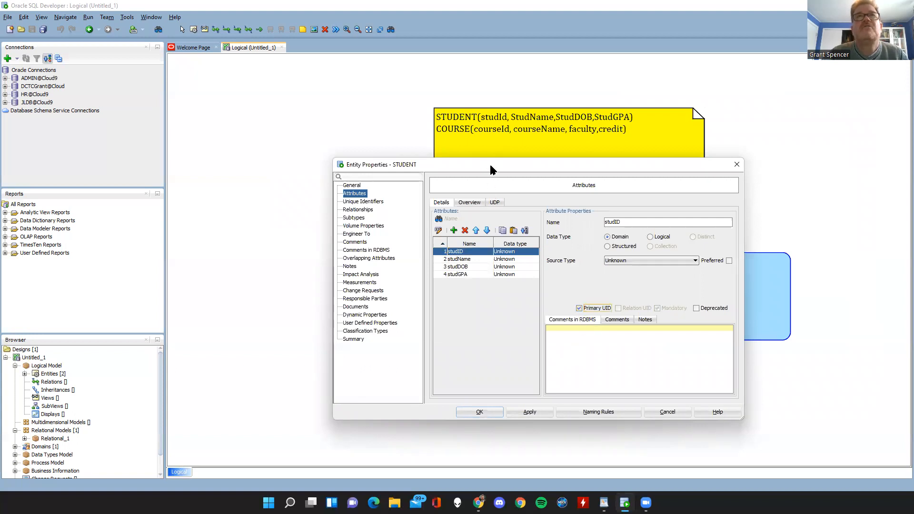
left_click_drag(490, 164, 619, 140)
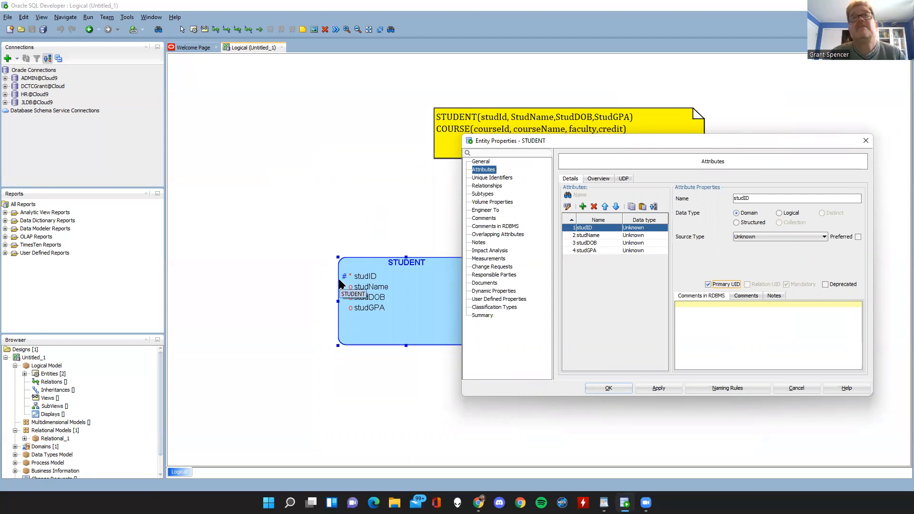
Try marking studName as an additional primary UID attribute of the STUDENT entity and apply it.
left_click(585, 236)
left_click(708, 284)
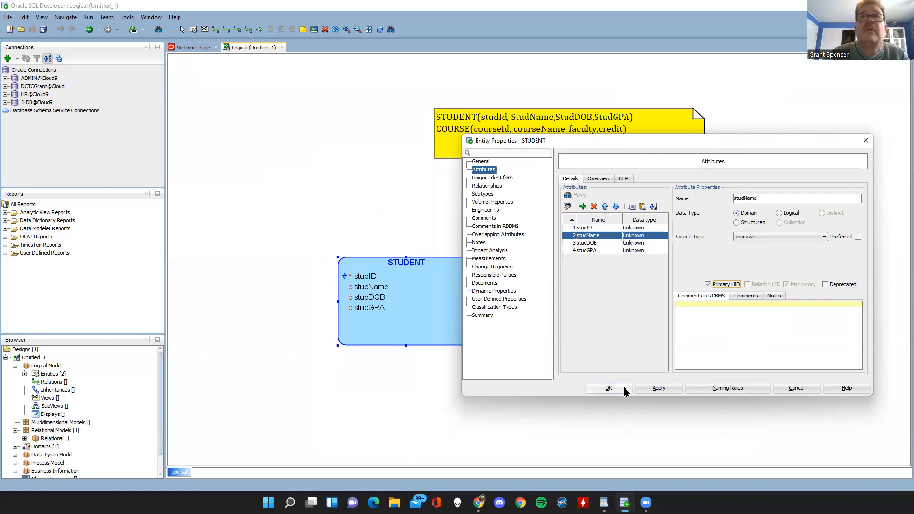
left_click(657, 388)
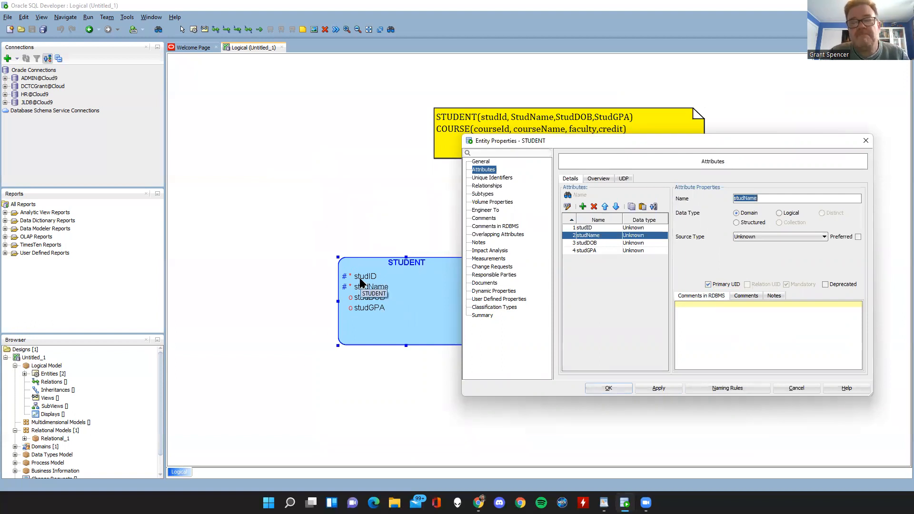
Clear both the Primary UID and Mandatory settings of studName and apply the change.
left_click(707, 284)
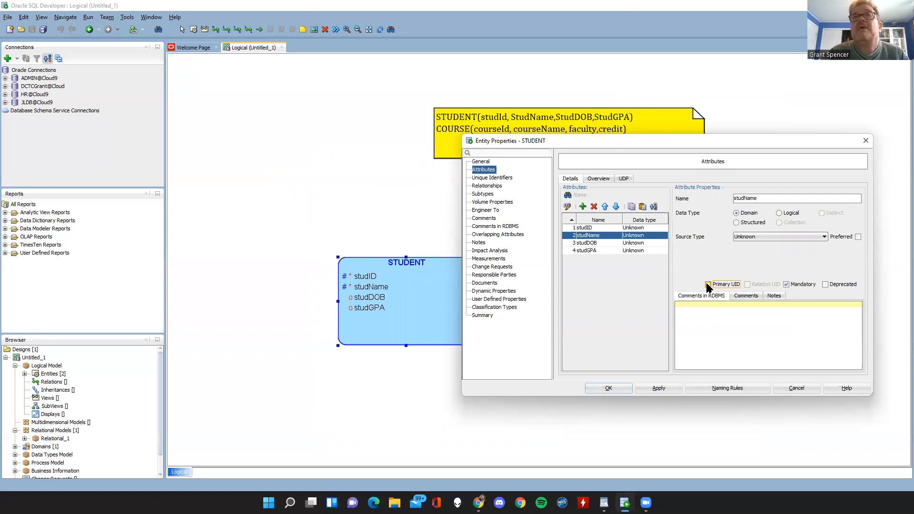
left_click(786, 285)
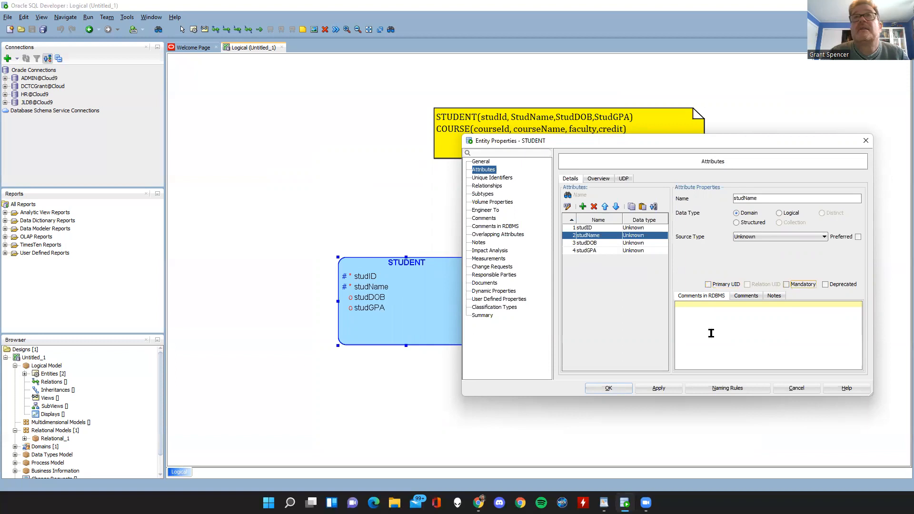
left_click(659, 388)
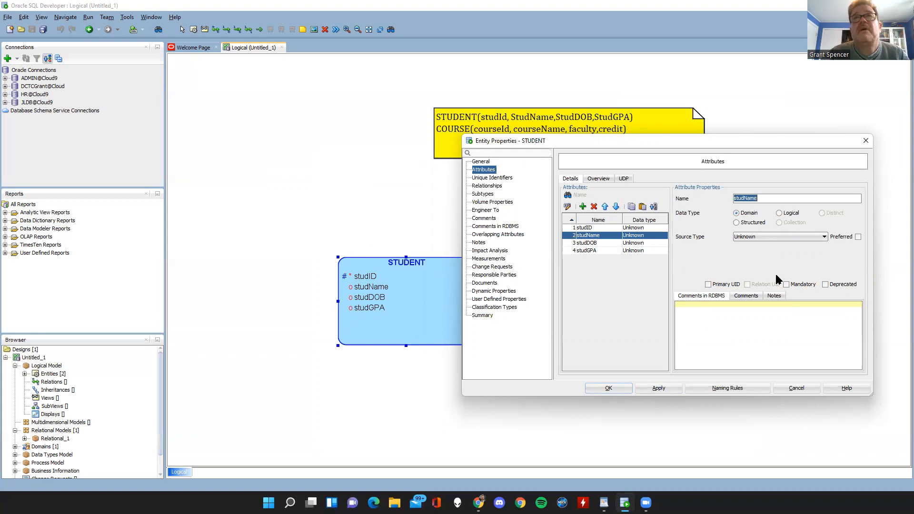
Make studName a mandatory attribute and check the settings of studDOB and studGPA.
left_click(785, 284)
left_click(585, 243)
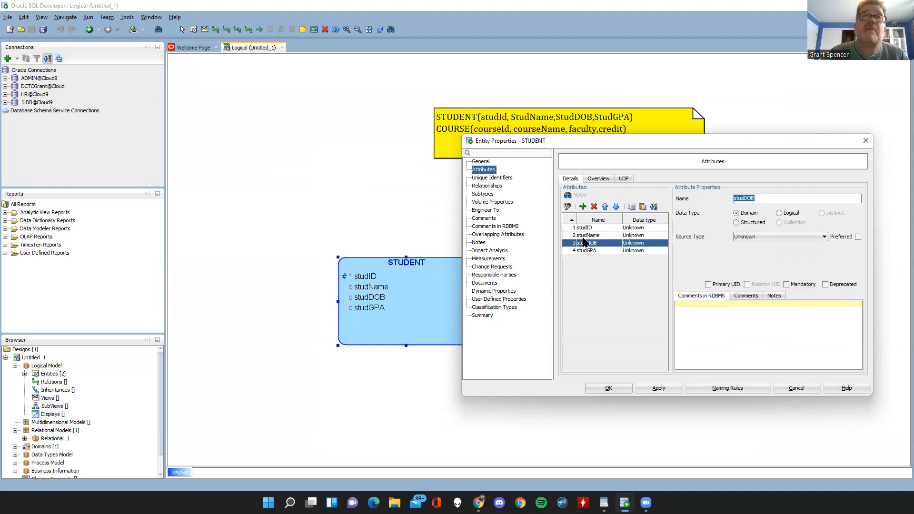
left_click(585, 251)
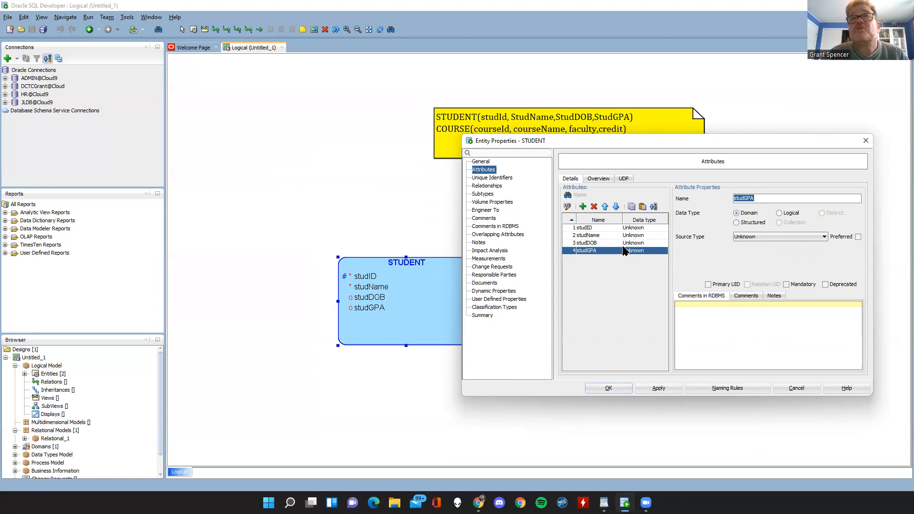
Give studID a Logical data type with NUMERIC as its source type.
left_click(595, 229)
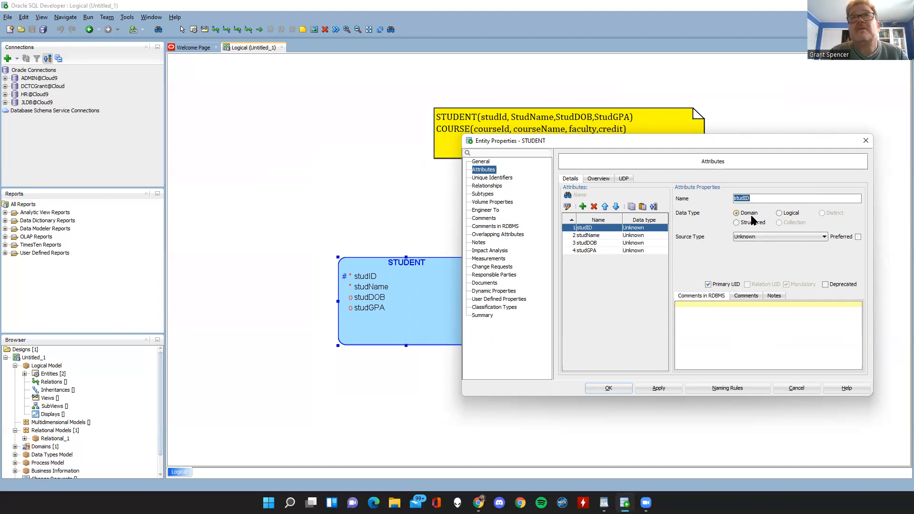
left_click(752, 238)
left_click(752, 237)
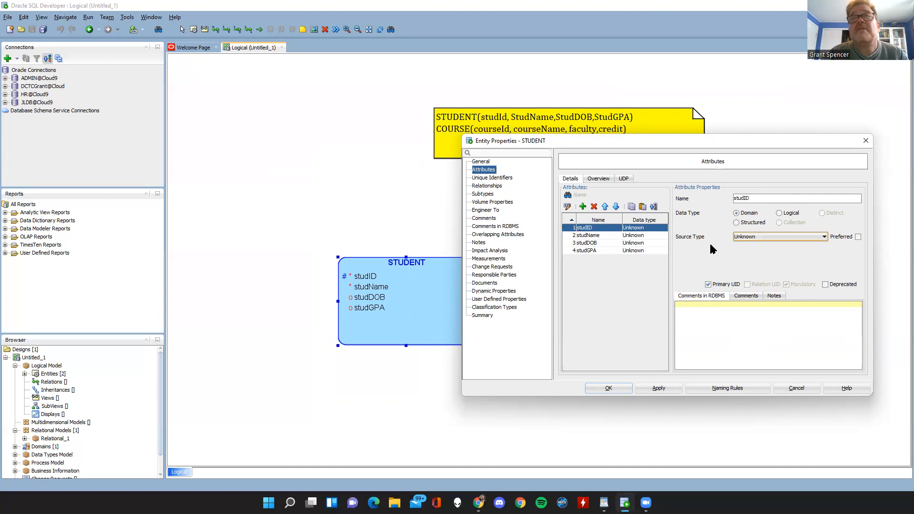
left_click(779, 213)
left_click(778, 236)
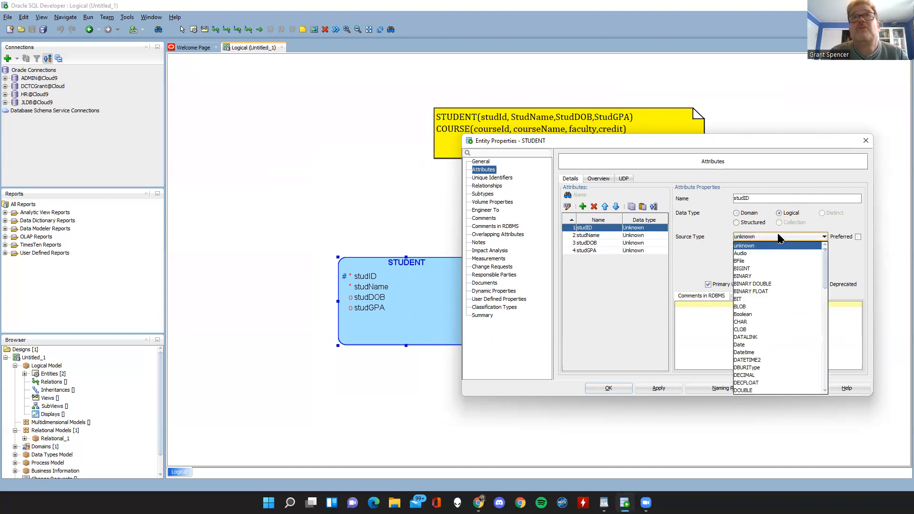
left_click_drag(826, 279, 821, 327)
left_click(745, 275)
left_click(754, 254)
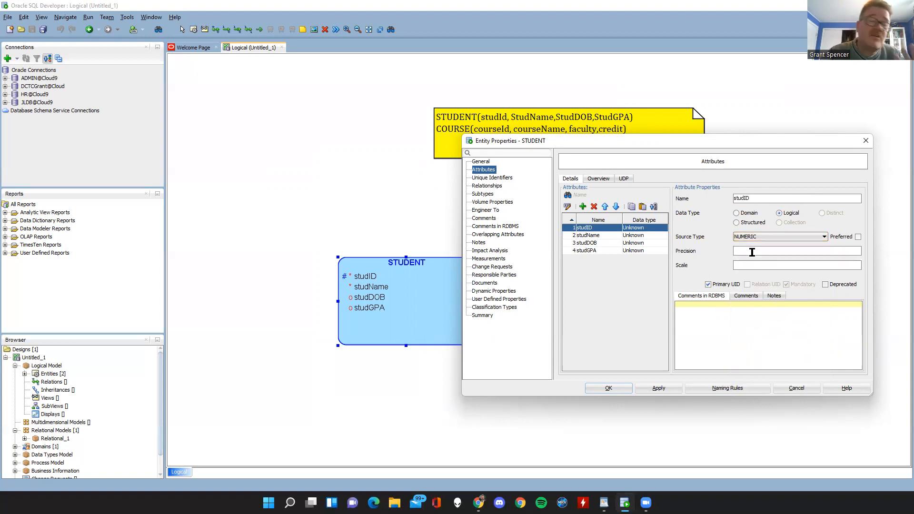
Change studID's source type to VARCHAR with a size of 30 and apply it.
left_click(765, 239)
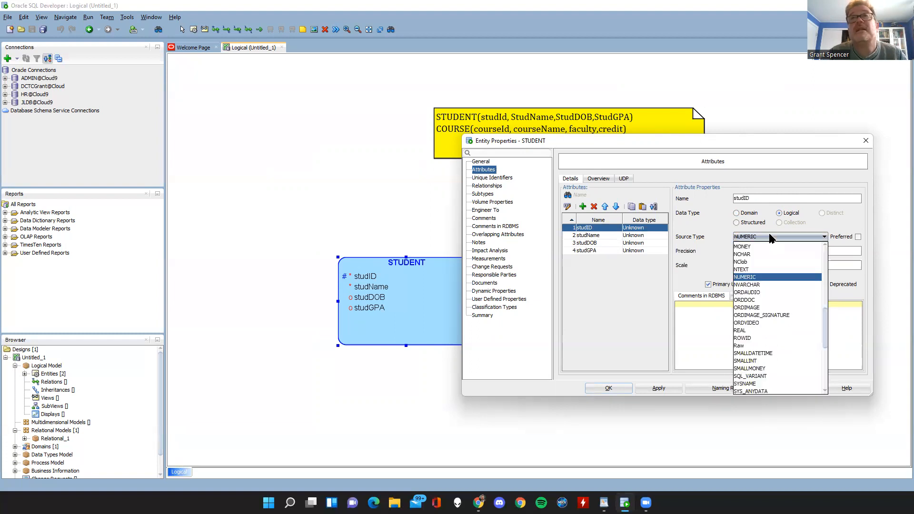
left_click_drag(823, 306, 825, 372)
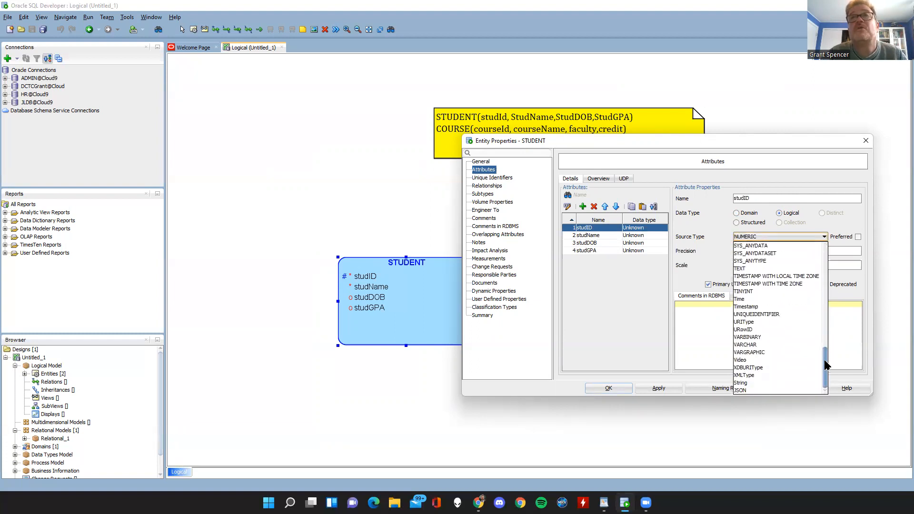
left_click(757, 343)
left_click(747, 251)
type("3")
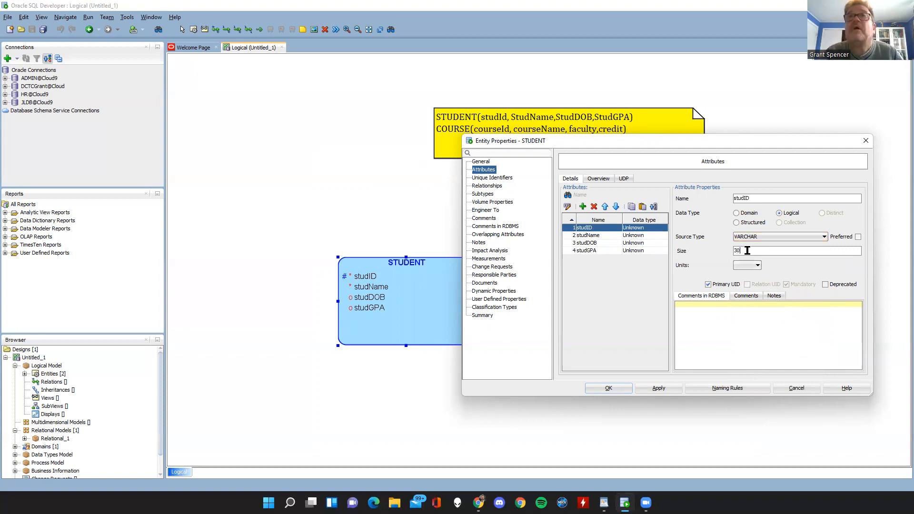
type("0")
left_click(656, 387)
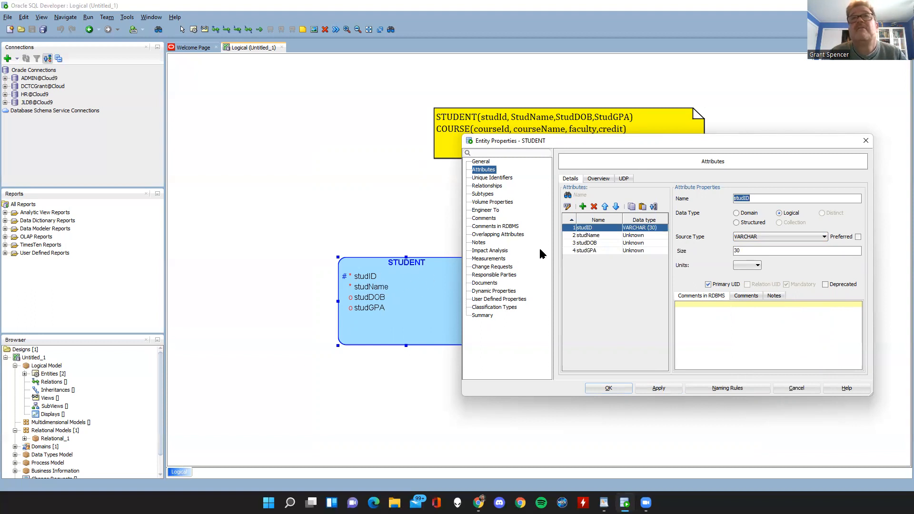
Give studName a Logical data type with source type VARCHAR and a size of 30.
left_click(636, 235)
left_click(779, 212)
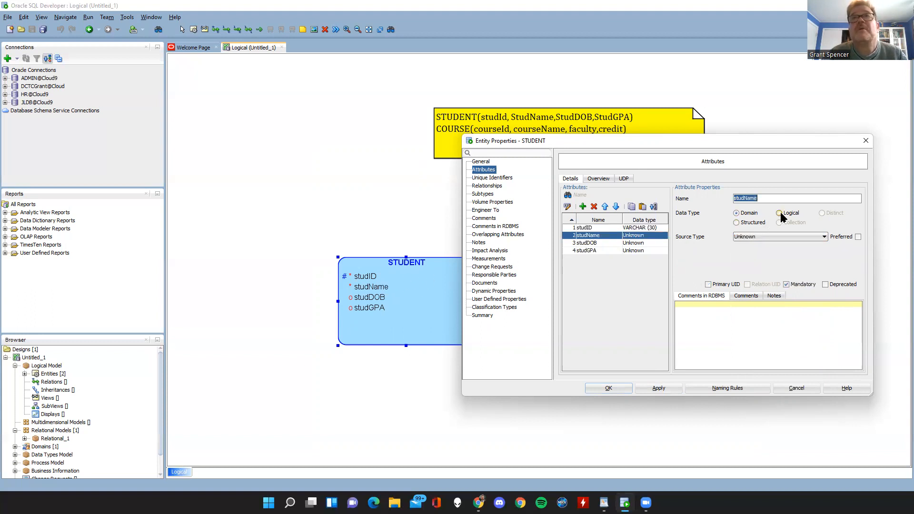
left_click(778, 236)
left_click_drag(826, 272, 826, 348)
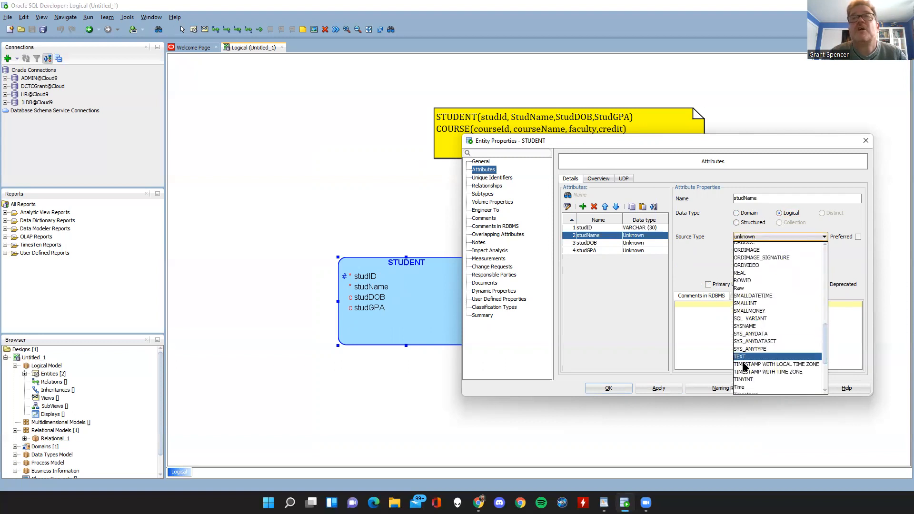
scroll(756, 371, "down", 4)
left_click(746, 345)
left_click(748, 252)
type("30")
Give studDOB a Logical data type with Date as its source type.
left_click(588, 243)
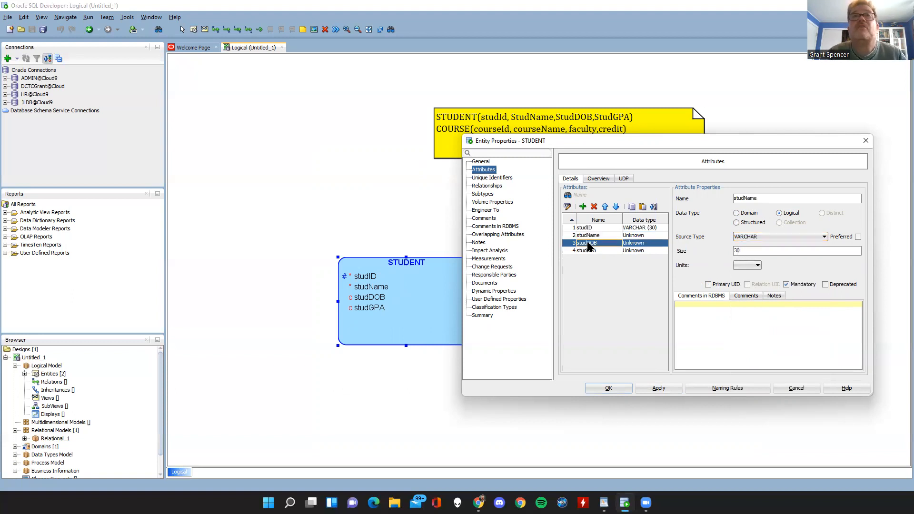
left_click(778, 213)
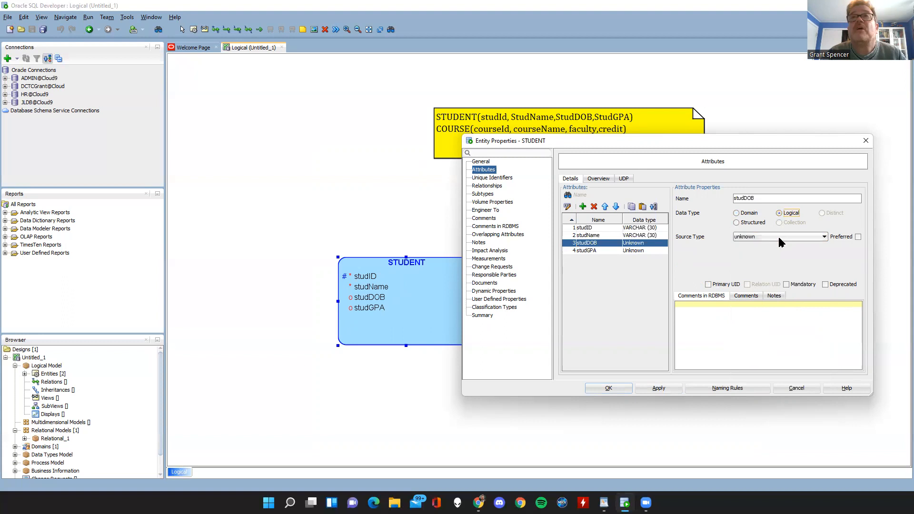
left_click(779, 237)
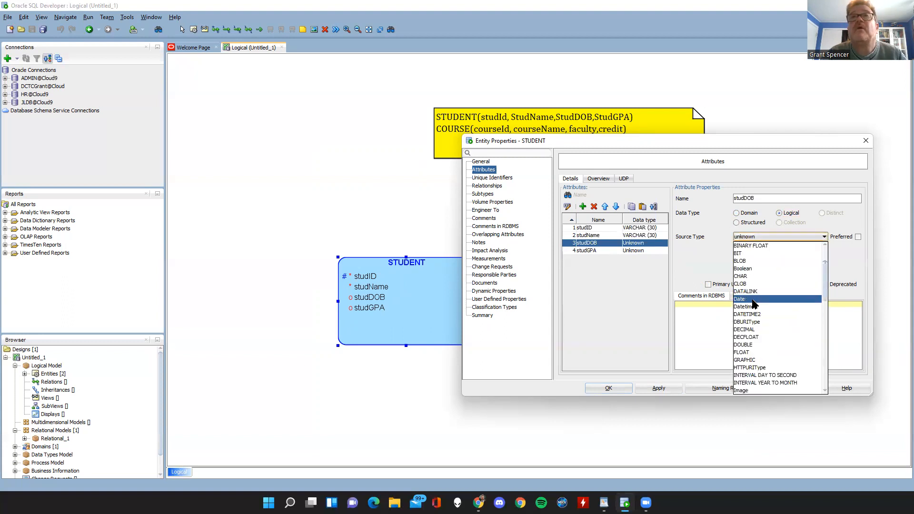
left_click(761, 344)
left_click(770, 237)
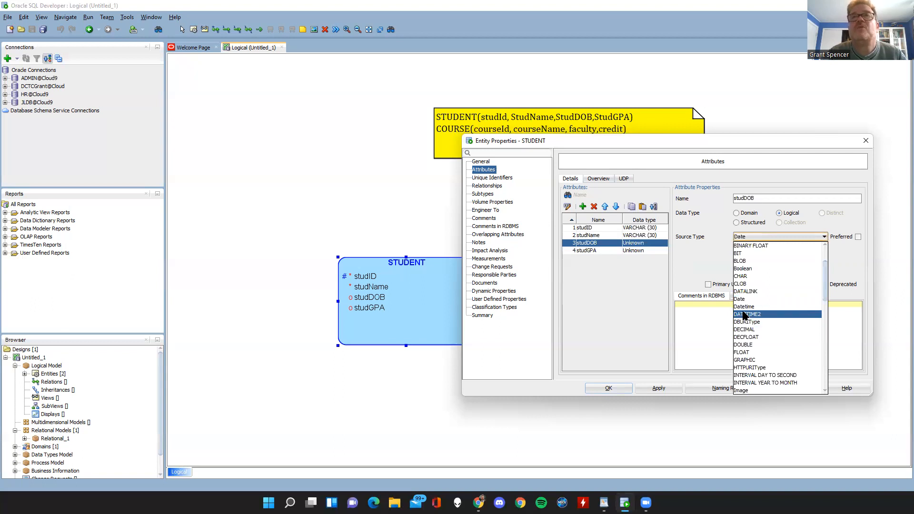
left_click(740, 299)
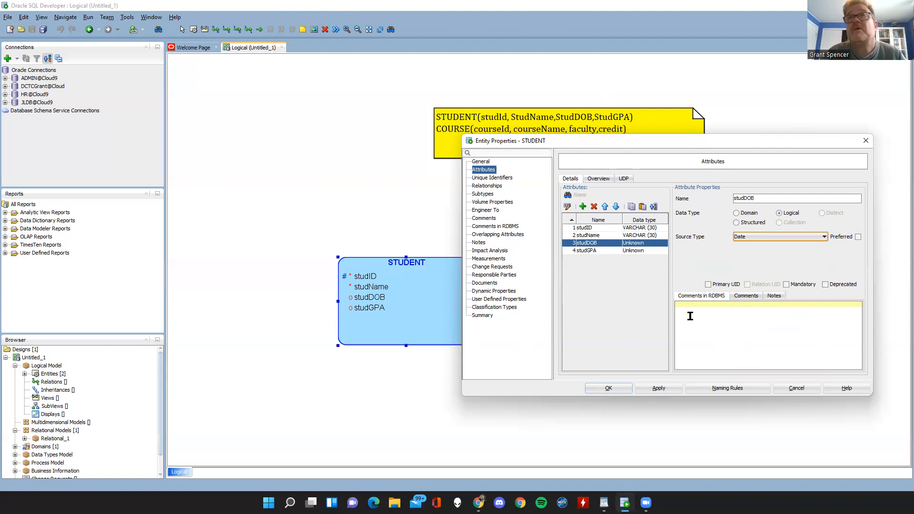
left_click(747, 240)
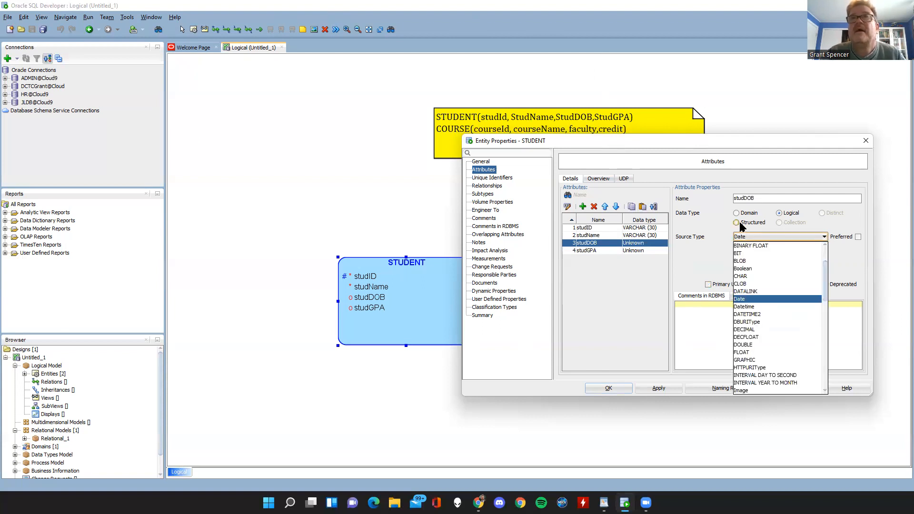
left_click(708, 215)
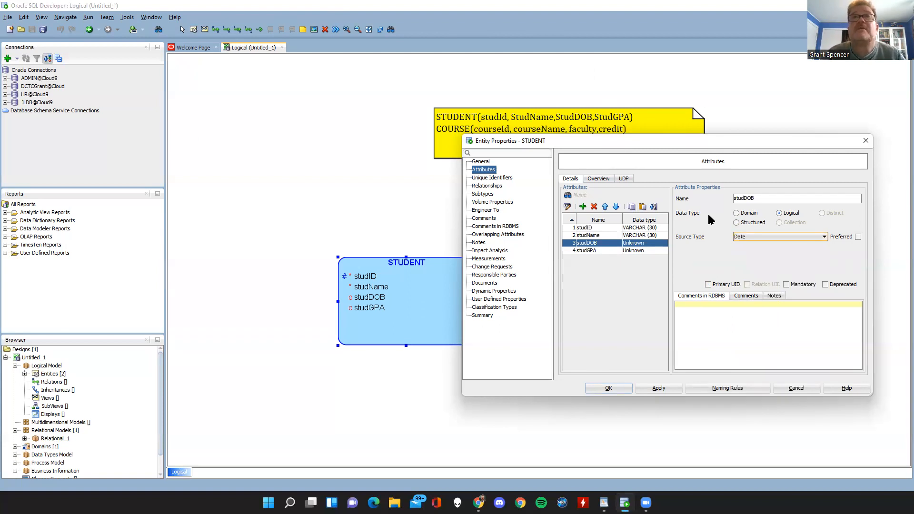
Give studGPA a Logical data type with NUMERIC as its source type.
left_click(587, 250)
left_click(779, 212)
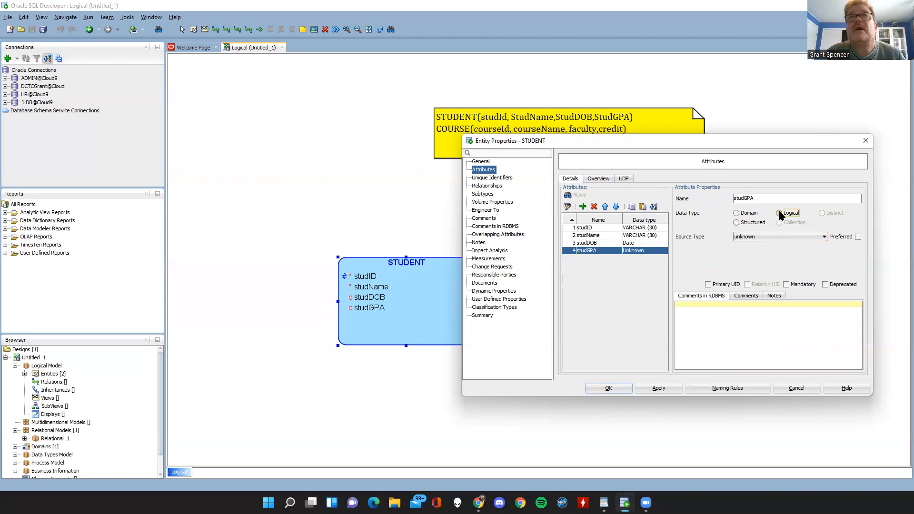
left_click(774, 237)
scroll(787, 294, "down", 4)
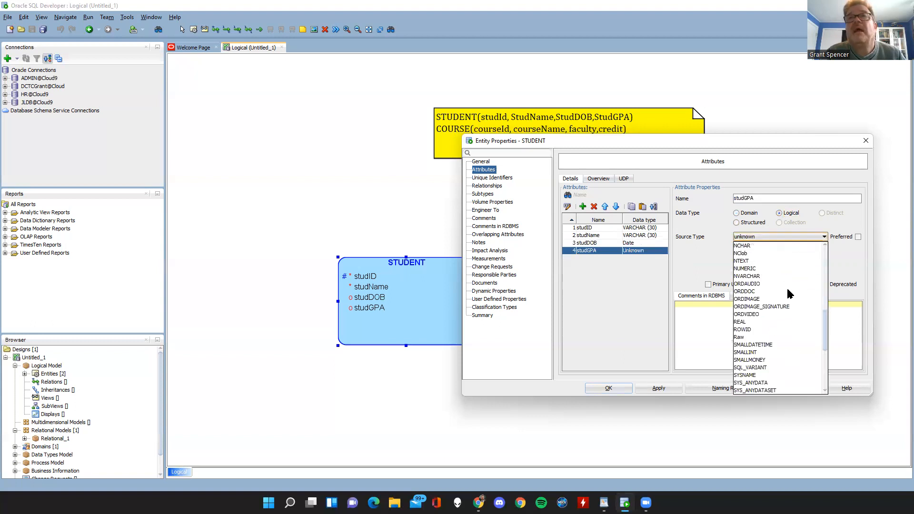
scroll(789, 294, "down", 6)
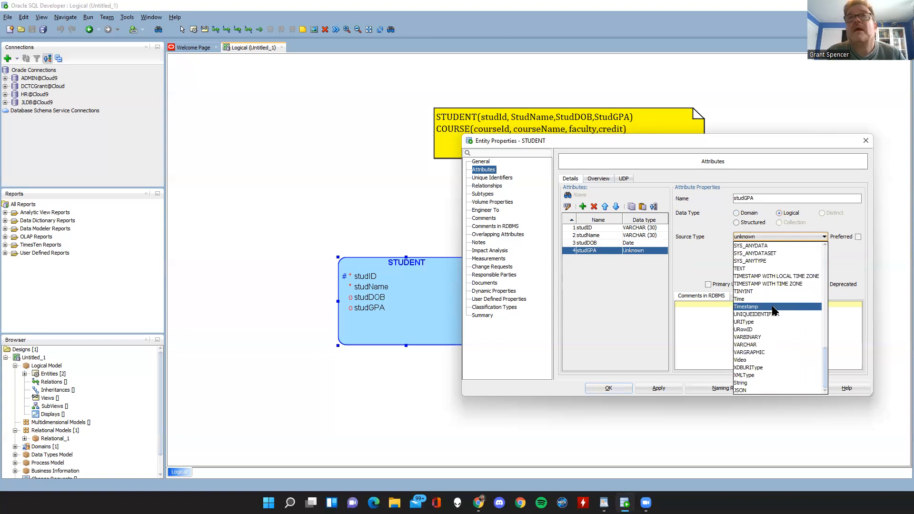
scroll(770, 303, "up", 7)
scroll(770, 310, "up", 1)
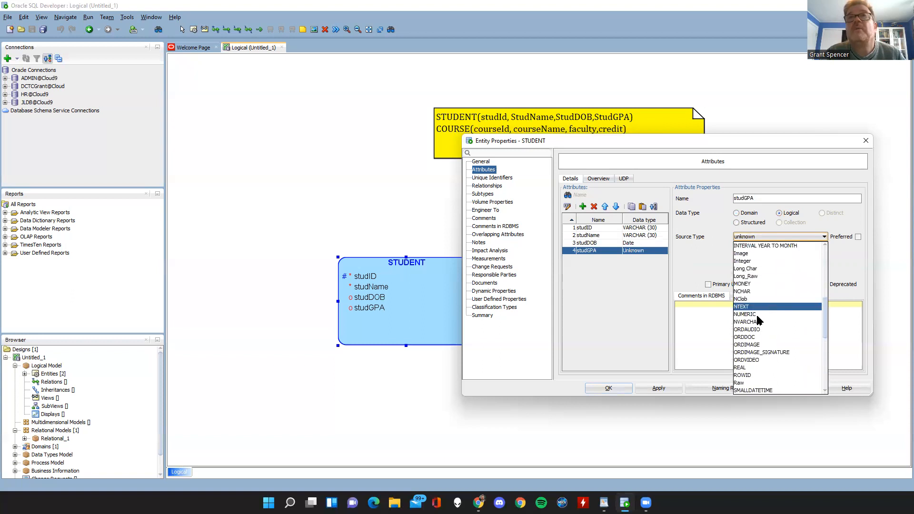
left_click(756, 314)
Set studGPA's precision to 3 and scale to 2, and save the STUDENT entity's properties.
left_click(739, 251)
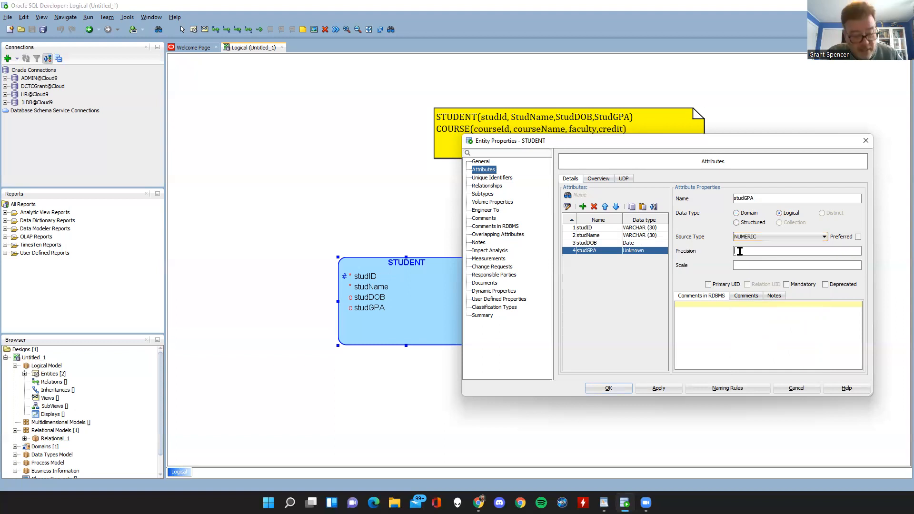
type("2")
left_click(737, 265)
type("1")
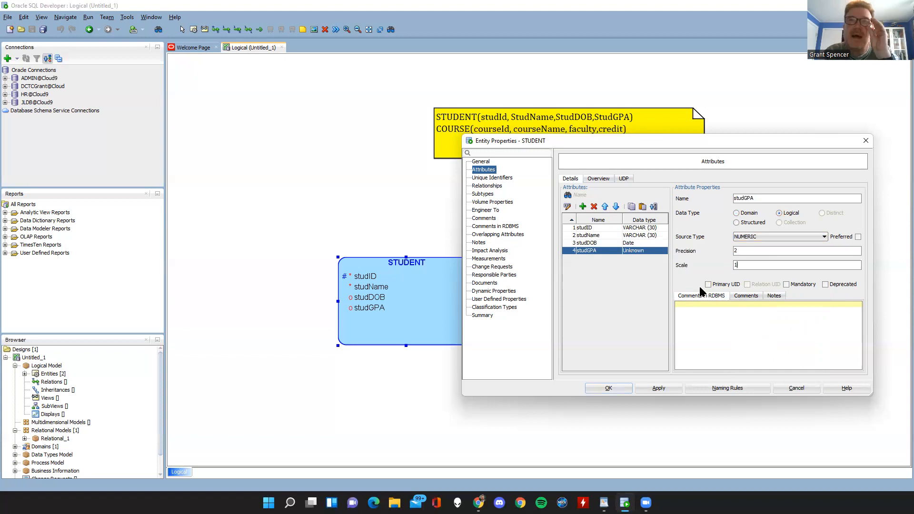
type("2")
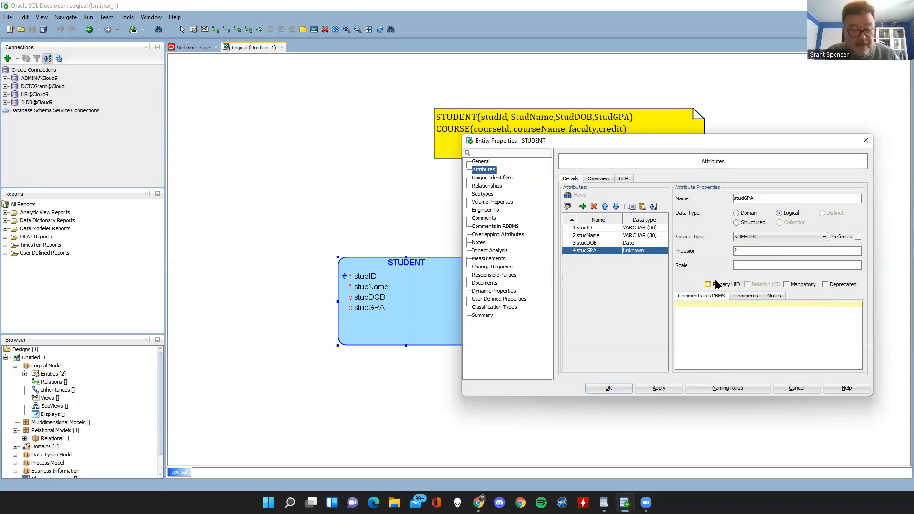
type("3")
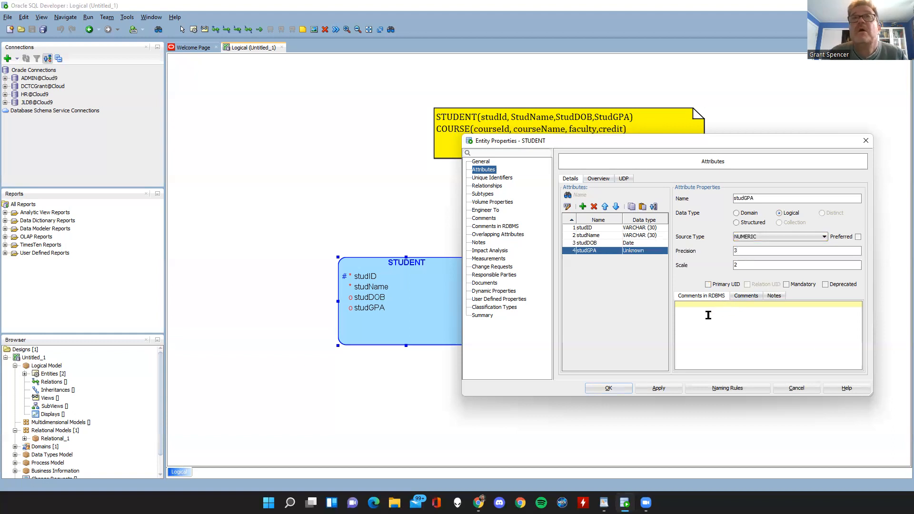
left_click(609, 387)
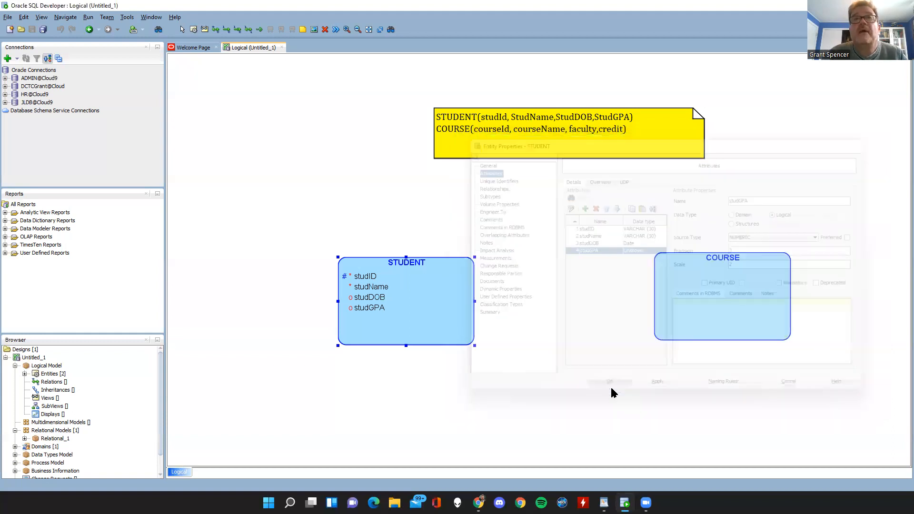
left_click(484, 380)
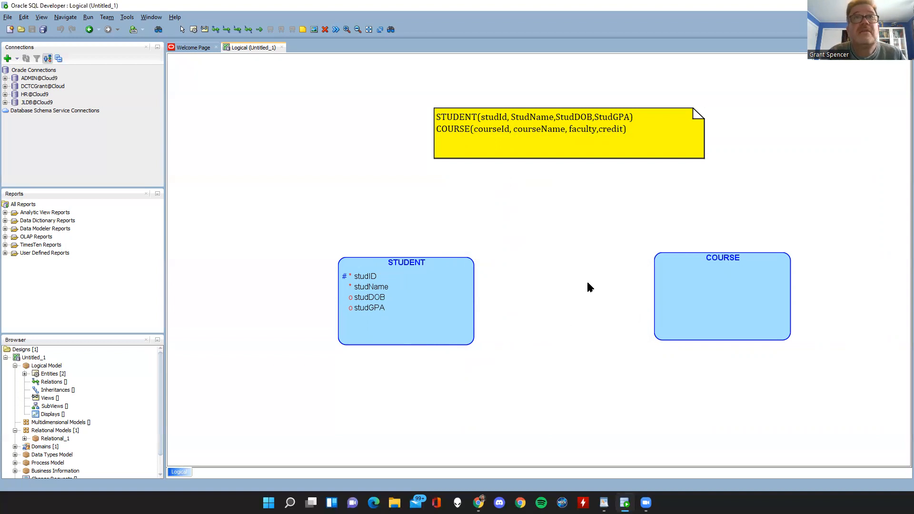
Switch the logical diagram to Information Engineering Notation.
right_click(246, 190)
mouse_move(273, 293)
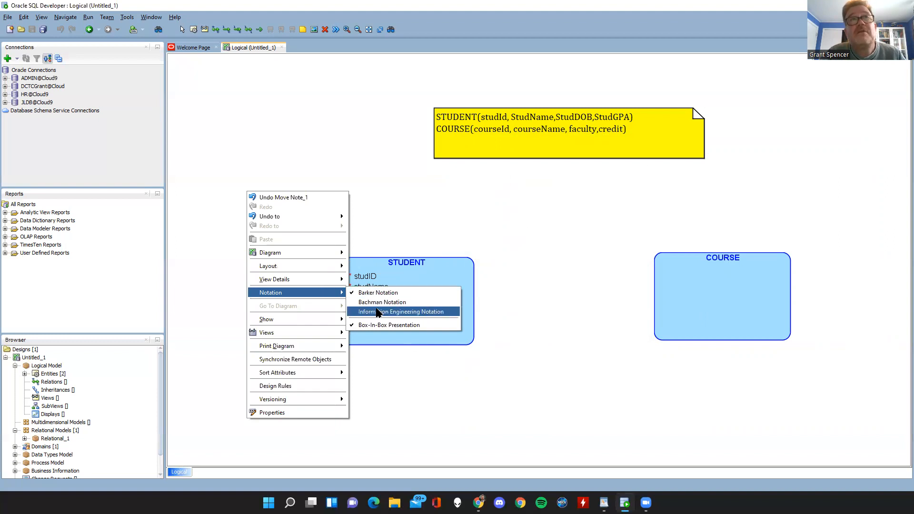
left_click(377, 312)
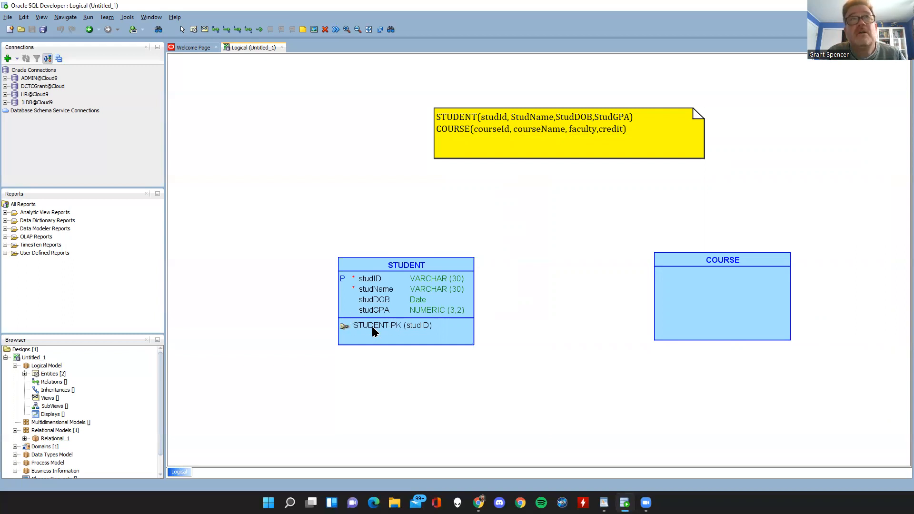
Switch the logical diagram back to Barker Notation.
right_click(337, 213)
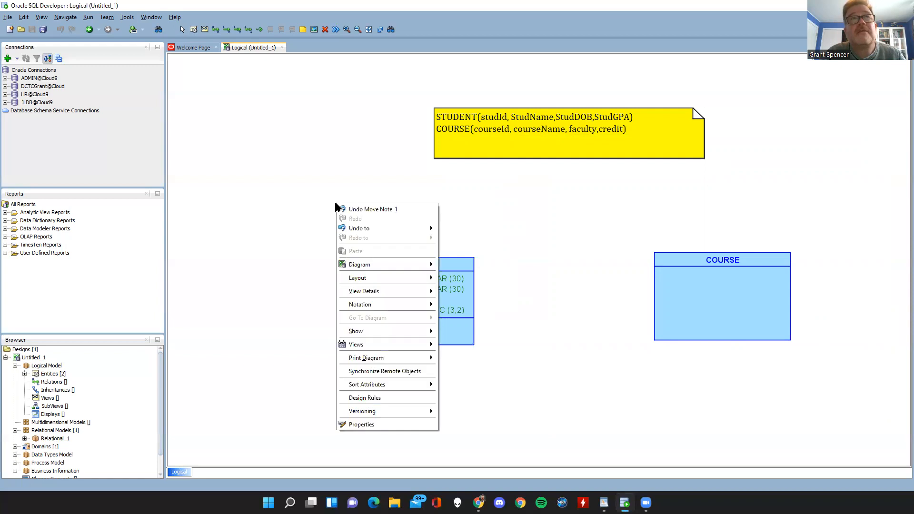
mouse_move(350, 293)
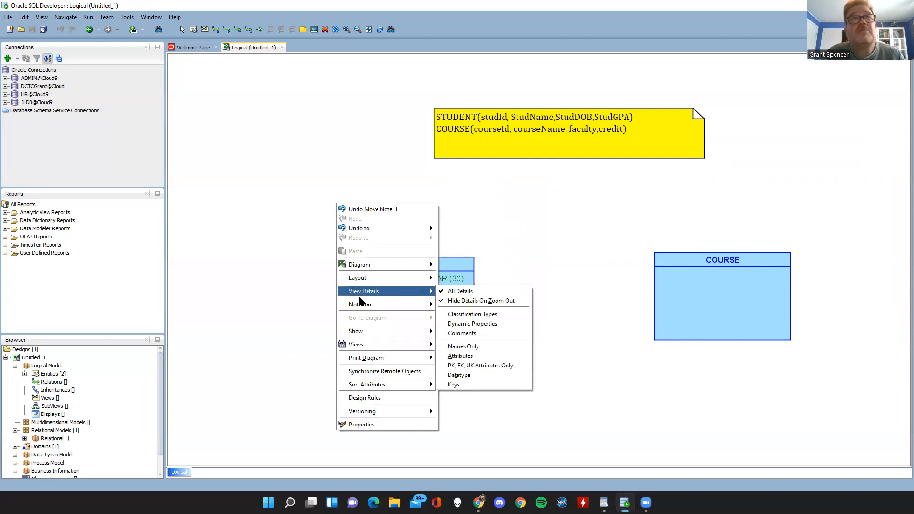
left_click(449, 304)
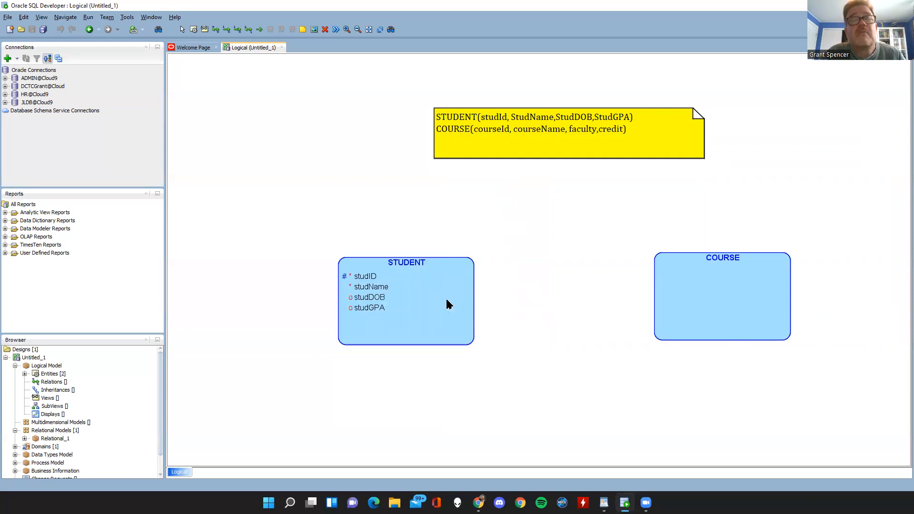
Move the STUDENT and COURSE entities slightly to the left on the diagram.
left_click_drag(446, 304, 385, 297)
left_click_drag(703, 305, 650, 298)
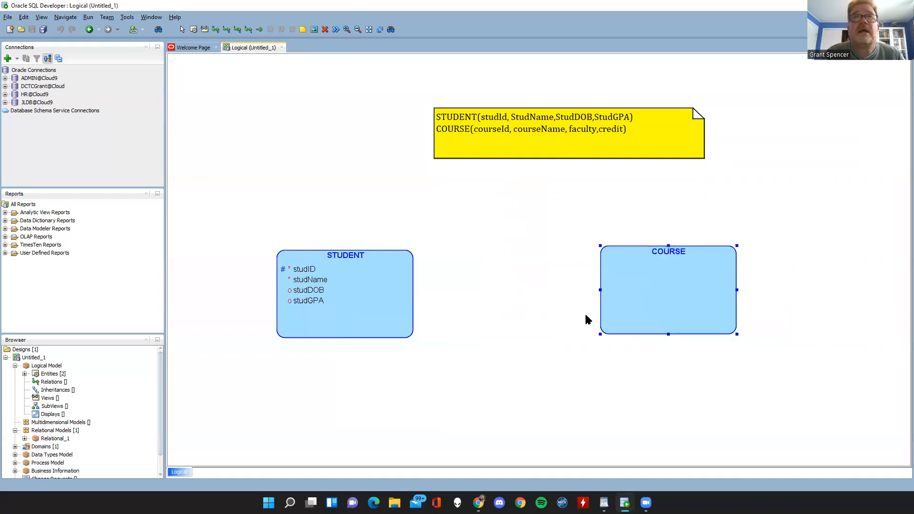
Open the COURSE entity's properties, clear of the entity and note, and add an attribute named courseID.
double_click(653, 290)
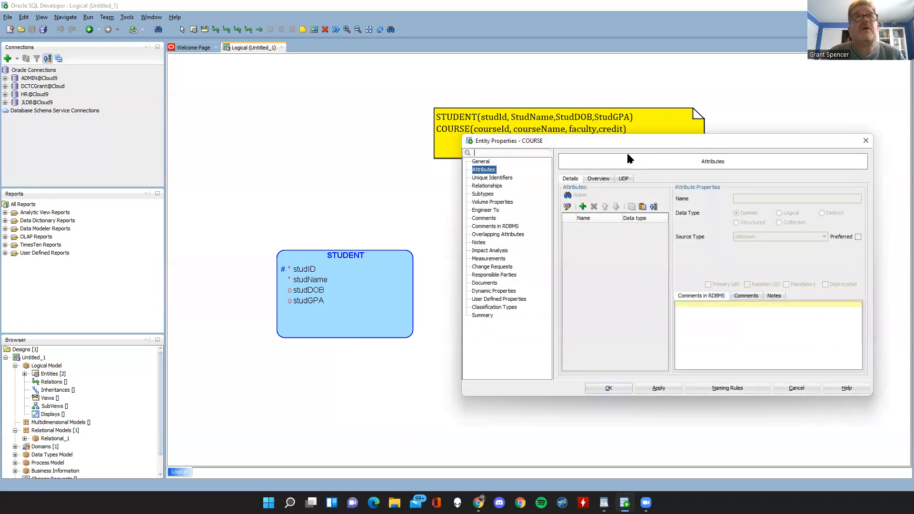
left_click_drag(627, 141, 348, 182)
left_click(304, 247)
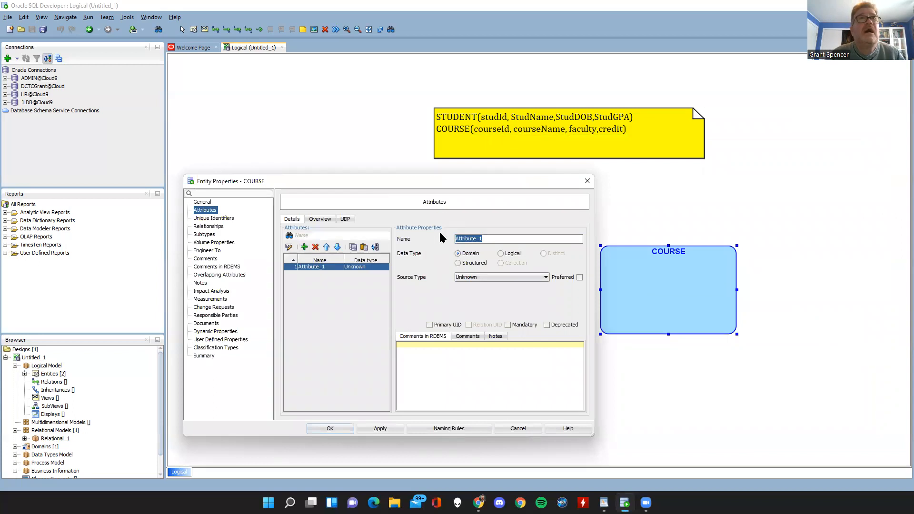
type("COURSE")
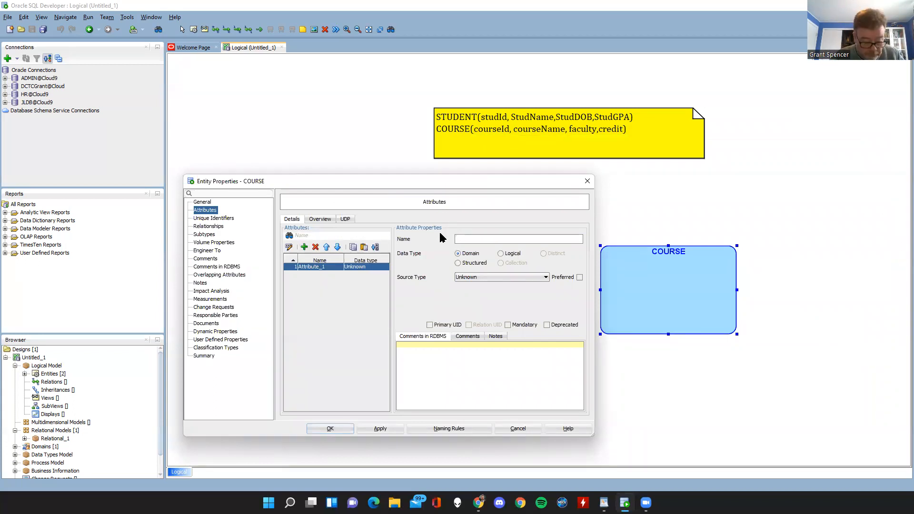
type("ourseID")
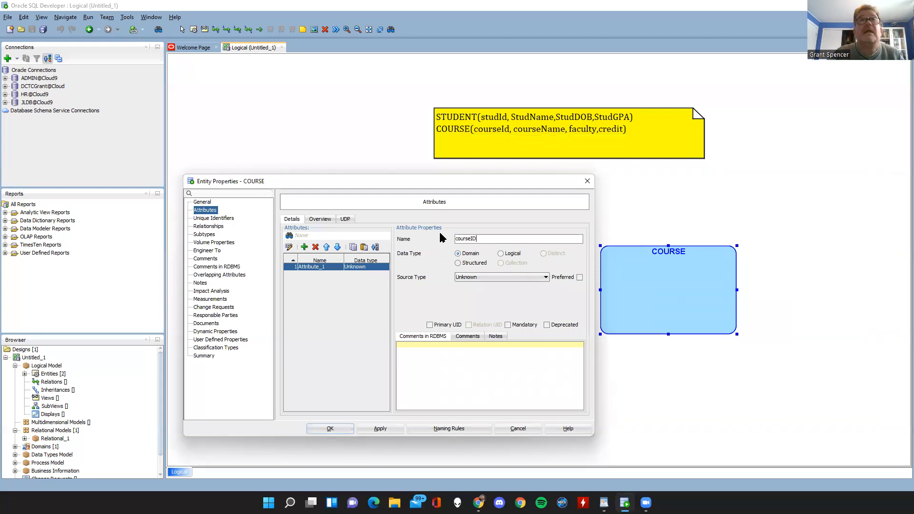
Give courseID a Logical data type with Integer as its source type.
left_click(501, 254)
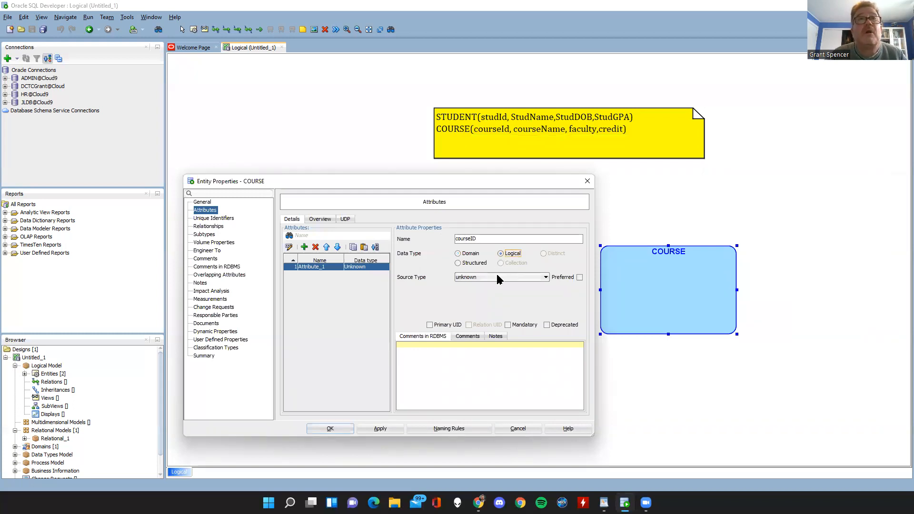
left_click(500, 277)
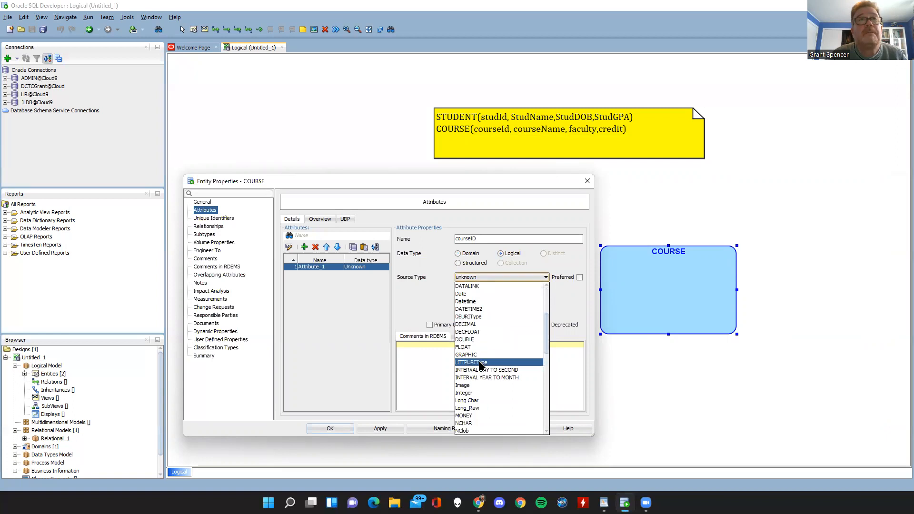
scroll(480, 359, "down", 5)
scroll(479, 360, "up", 3)
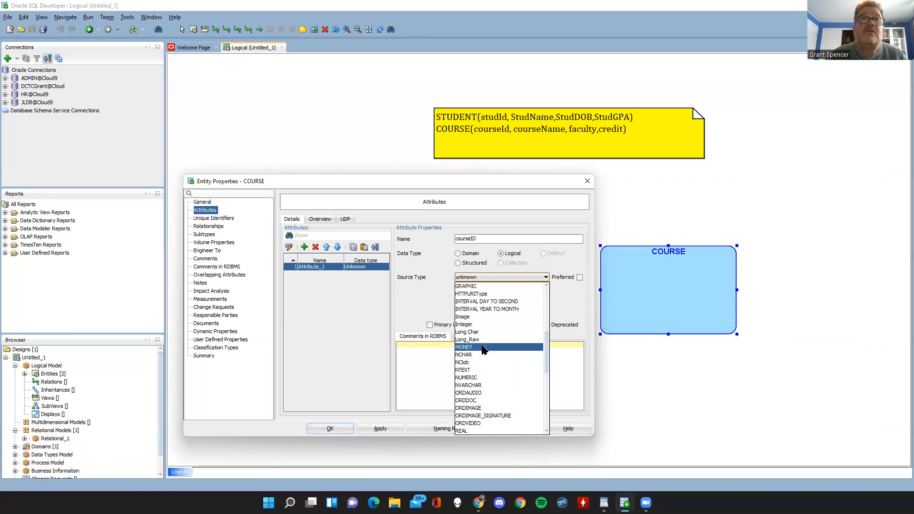
left_click(479, 329)
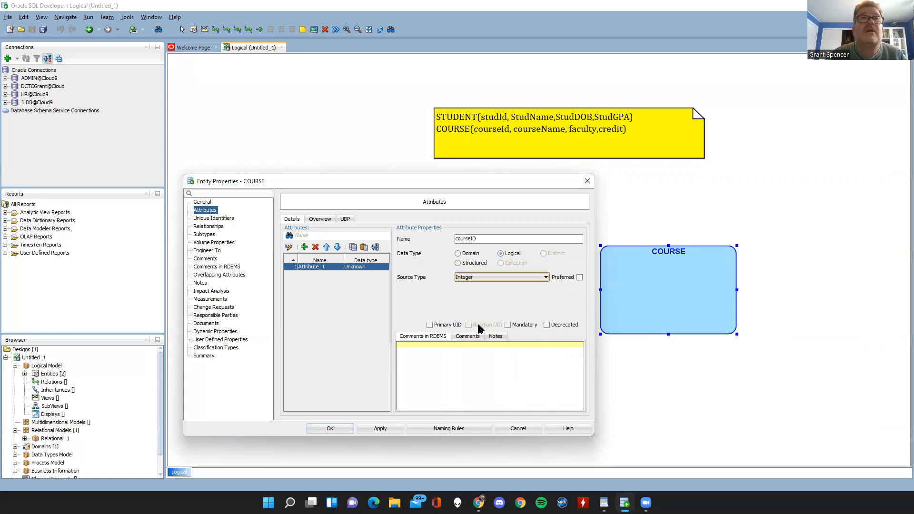
Change courseID's source type to NUMERIC with precision 8 and scale 0, and make it the primary UID.
left_click(496, 277)
scroll(493, 338, "down", 5)
scroll(492, 347, "up", 6)
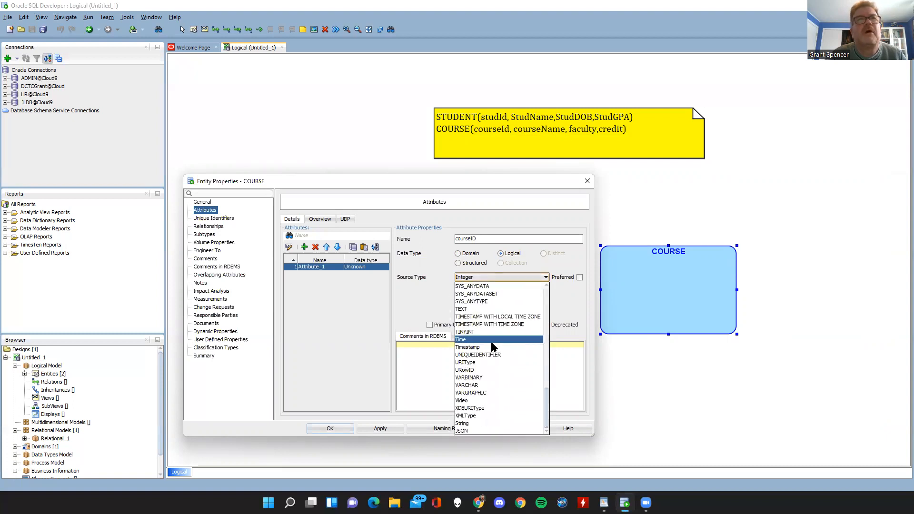
left_click(484, 354)
left_click(484, 292)
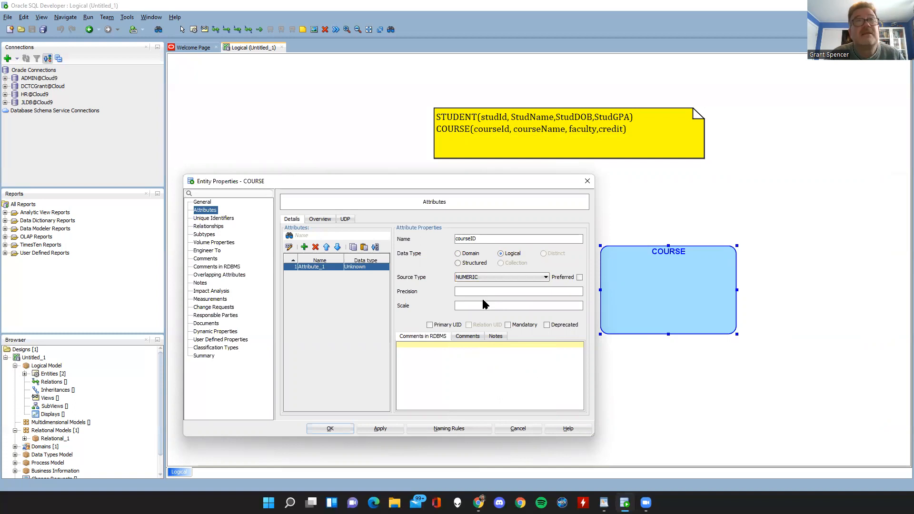
type("8")
left_click(481, 307)
type("0")
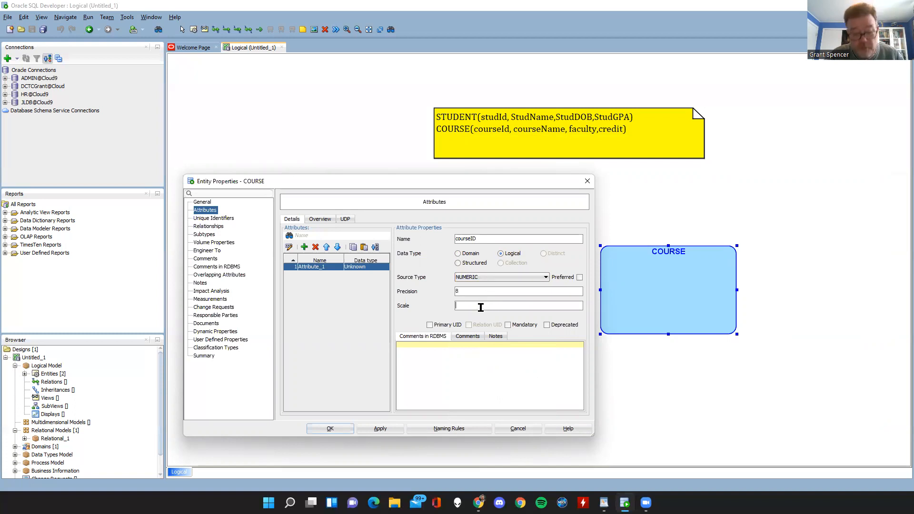
left_click(429, 325)
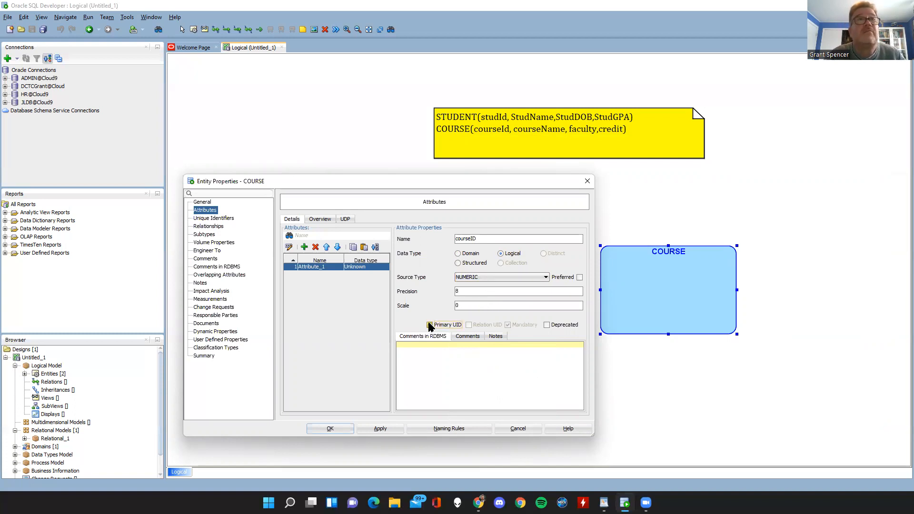
Add a second attribute named courseName to the COURSE entity.
left_click(304, 246)
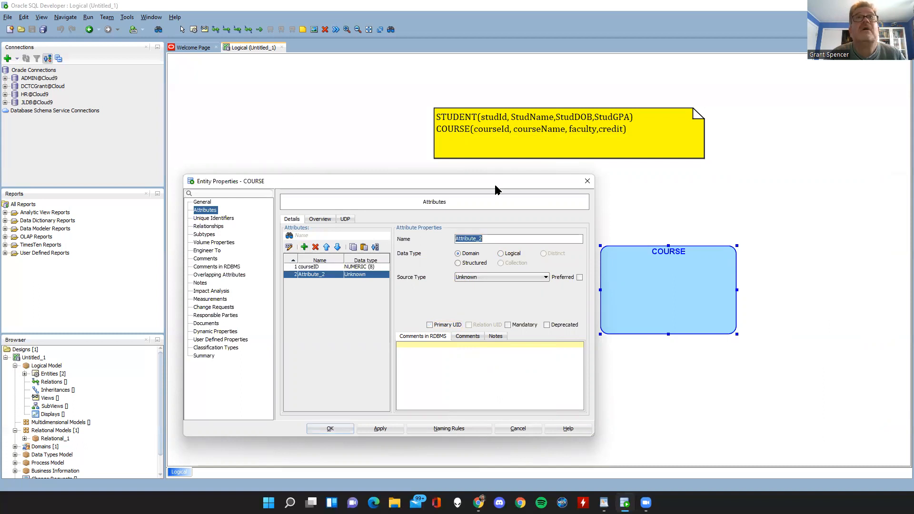
type("courseN")
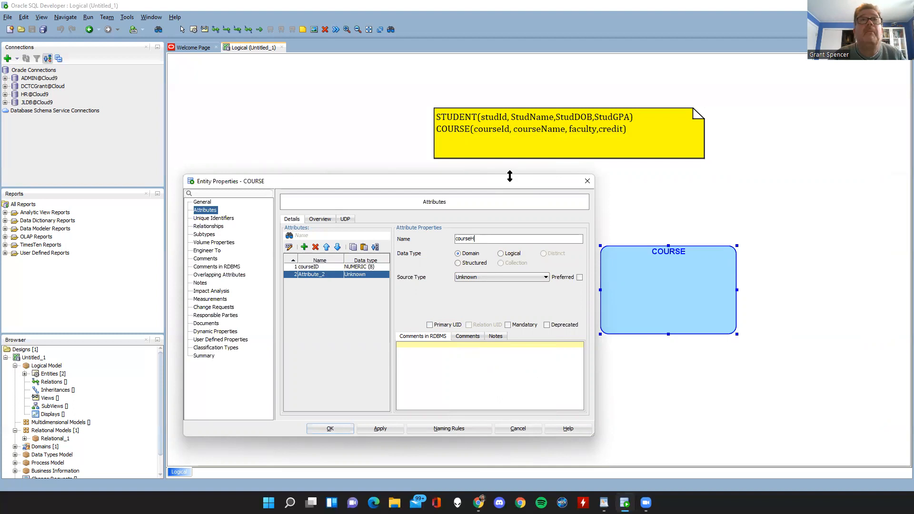
type("seH")
key("BackSpace")
type("Name")
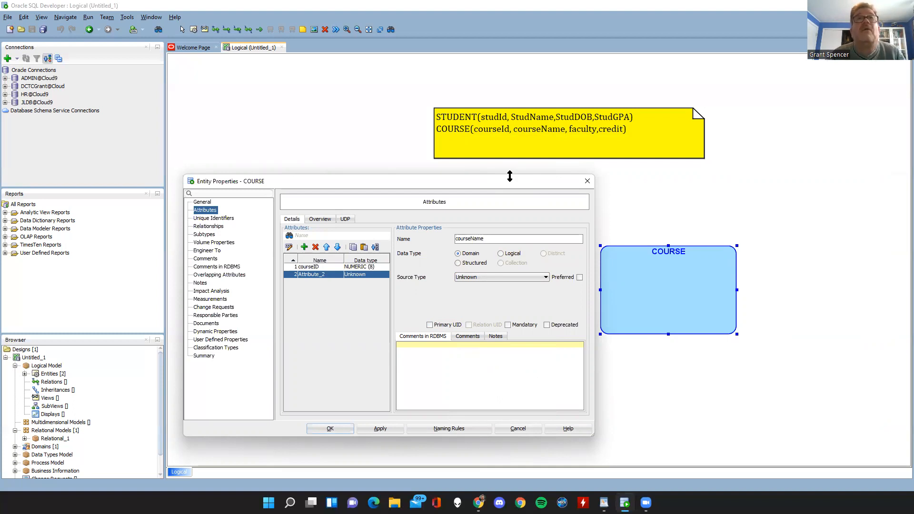
Give courseName a Logical data type with source type VARCHAR and size 50, make it mandatory, and apply the changes.
left_click(499, 253)
left_click(500, 276)
scroll(499, 310, "down", 3)
scroll(496, 333, "down", 10)
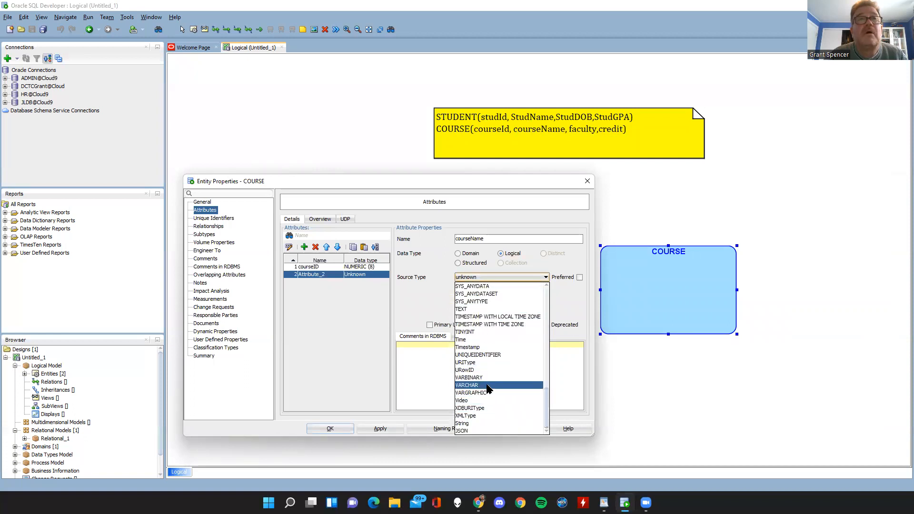
left_click(485, 385)
left_click(472, 287)
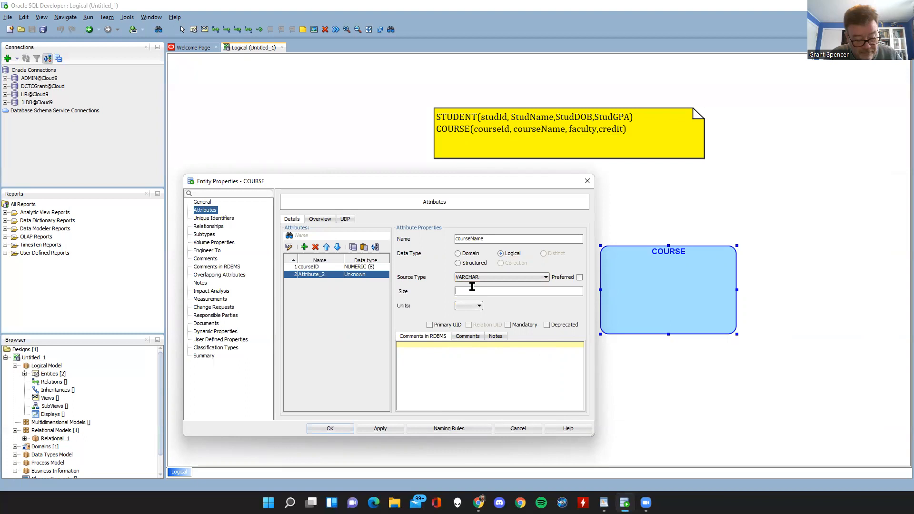
left_click(508, 326)
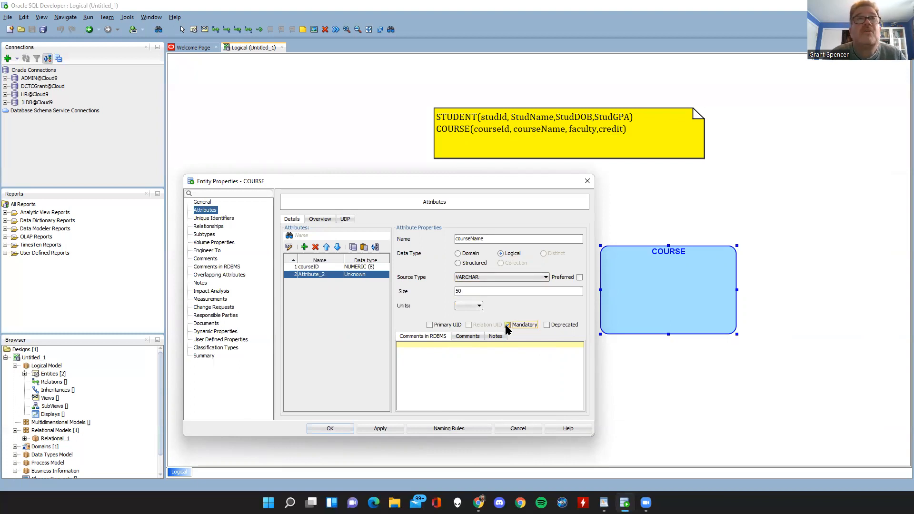
left_click(375, 429)
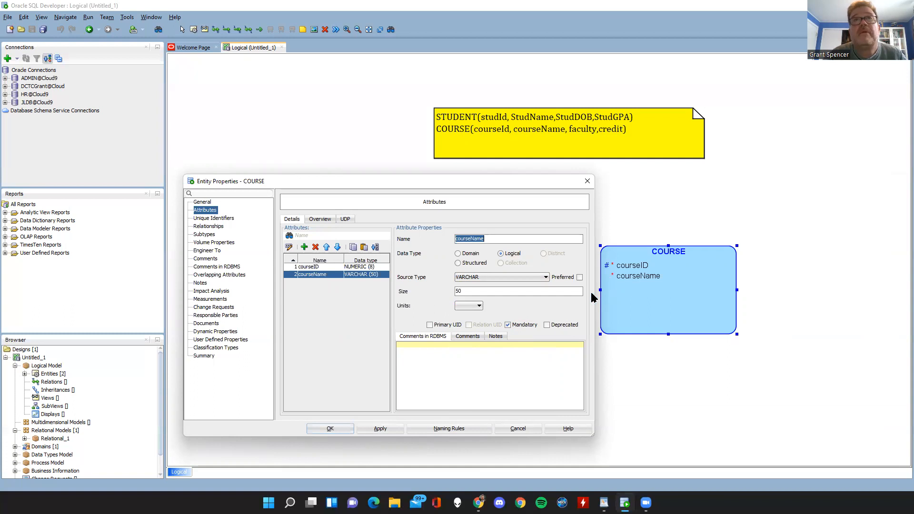
Add a third attribute named faculty to the COURSE entity and give it a Logical data type.
left_click(304, 247)
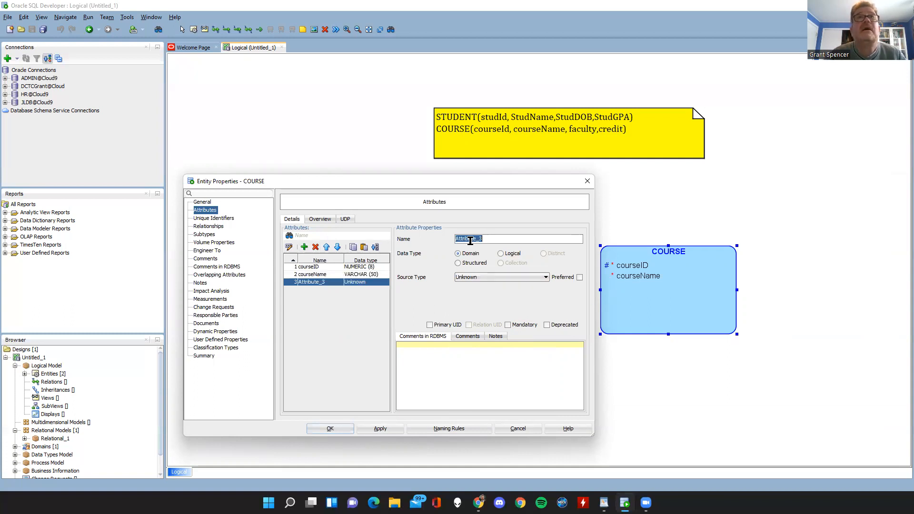
type("faculty")
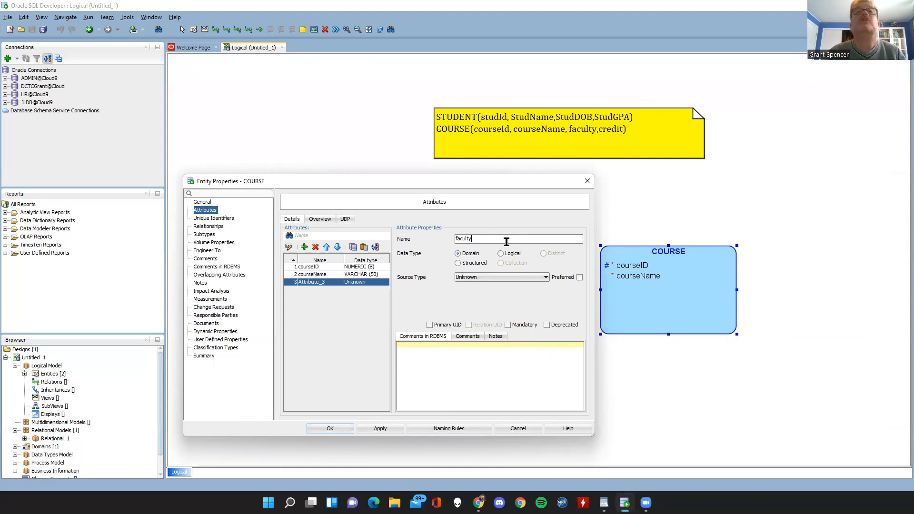
left_click(506, 253)
Set faculty's source type to VARCHAR with size 40 and make the attribute mandatory.
left_click(504, 279)
left_click(505, 281)
left_click(505, 282)
scroll(505, 309, "down", 3)
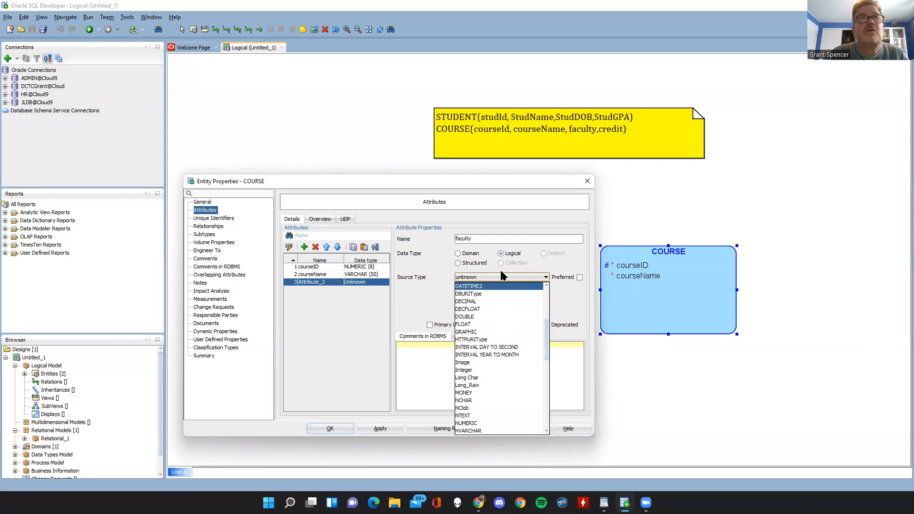
scroll(500, 312, "down", 2)
scroll(471, 367, "down", 5)
scroll(464, 371, "down", 1)
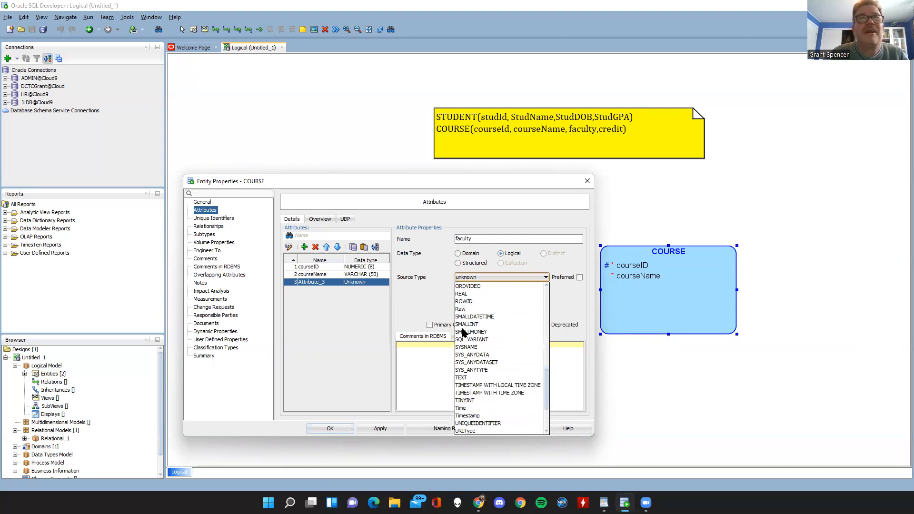
scroll(461, 322, "down", 3)
left_click(482, 386)
left_click(484, 291)
type("40")
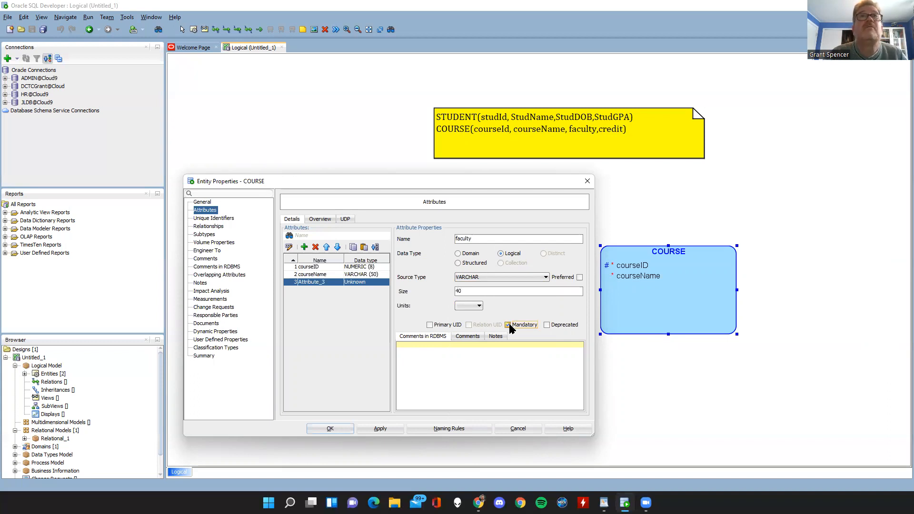
Add a fourth attribute named credit to the COURSE entity and give it a Logical data type.
left_click(304, 249)
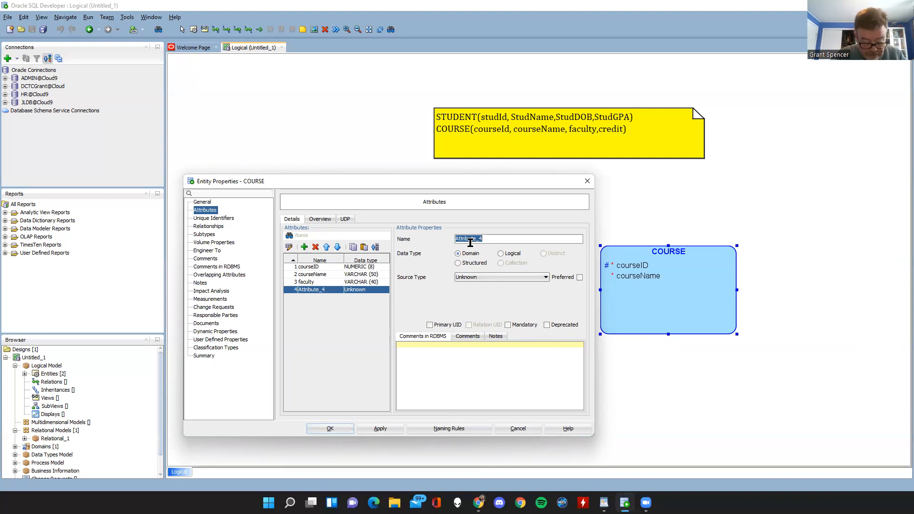
type("credit")
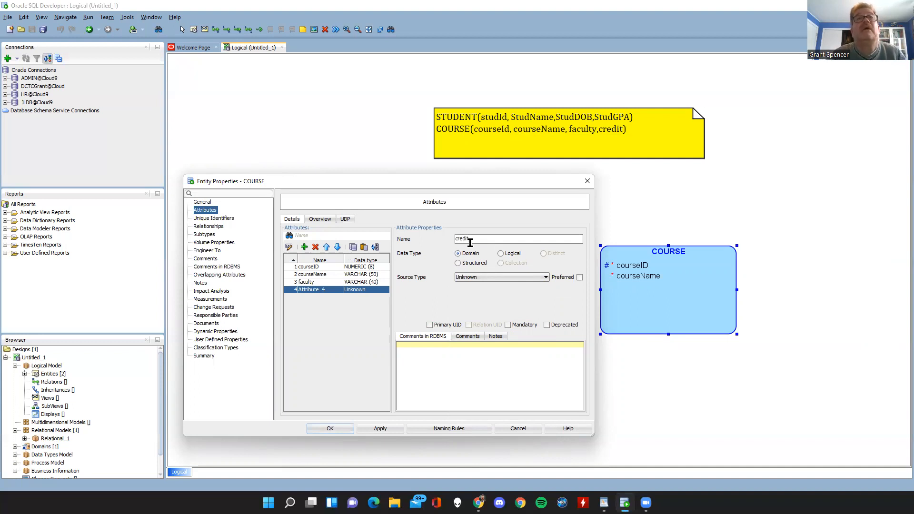
left_click(500, 253)
Set credit's source type to NUMERIC with precision 2 and scale 1, make it mandatory, and save the COURSE entity.
left_click(505, 277)
scroll(493, 321, "down", 8)
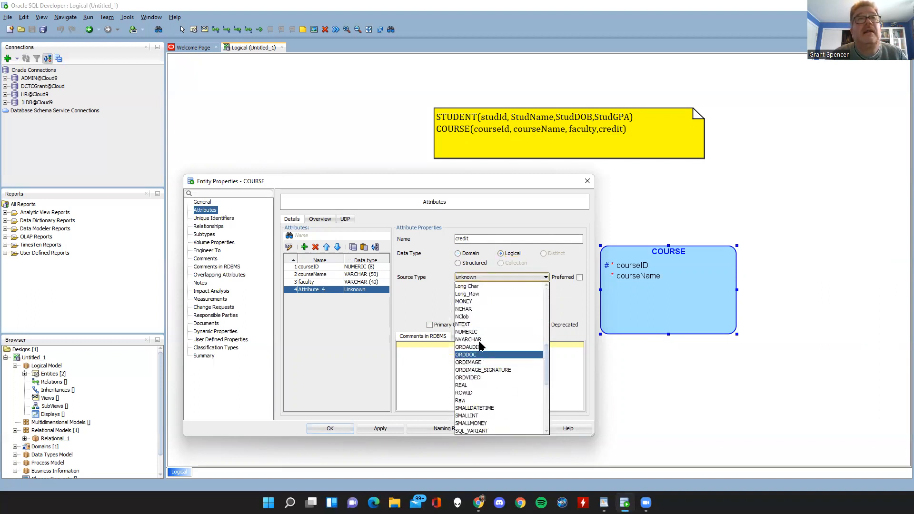
left_click(471, 332)
left_click(467, 292)
type("2")
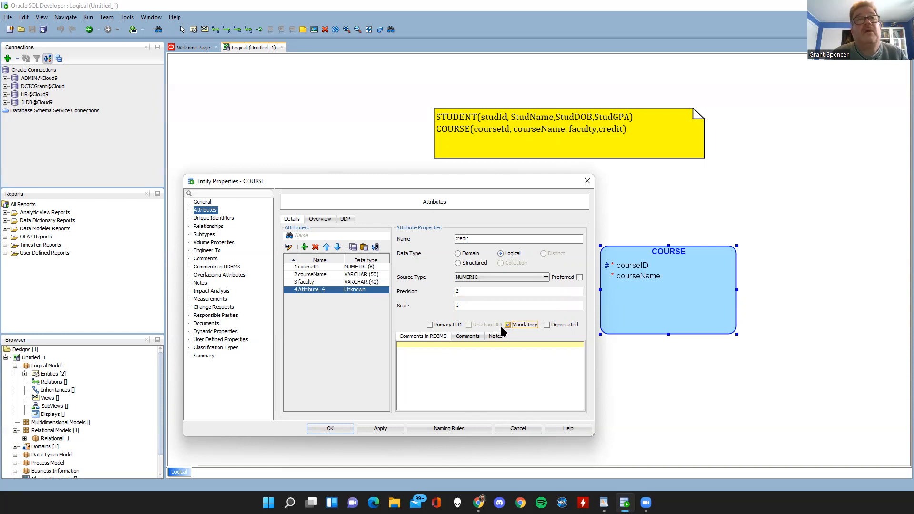
left_click(329, 430)
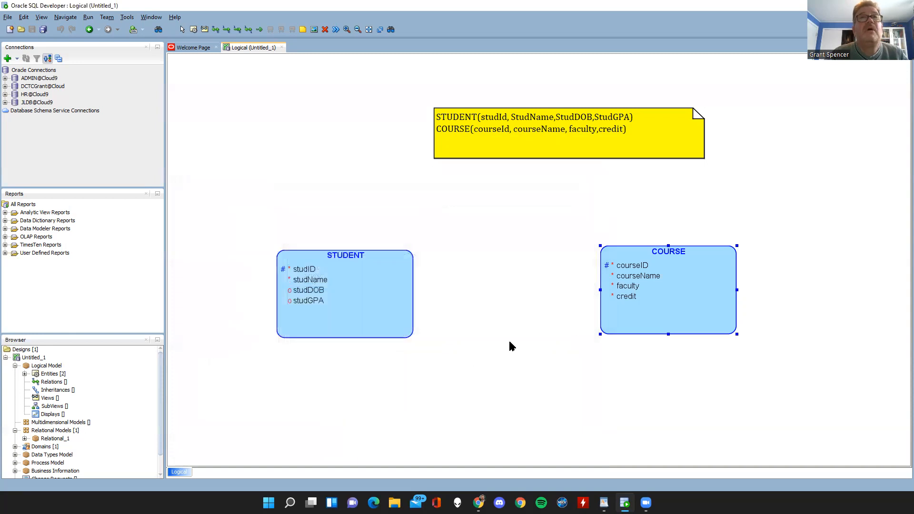
Rearrange the diagram so STUDENT and COURSE sit level with a wide gap between them and the note is centred above.
left_click_drag(616, 308, 586, 302)
left_click_drag(350, 292, 317, 281)
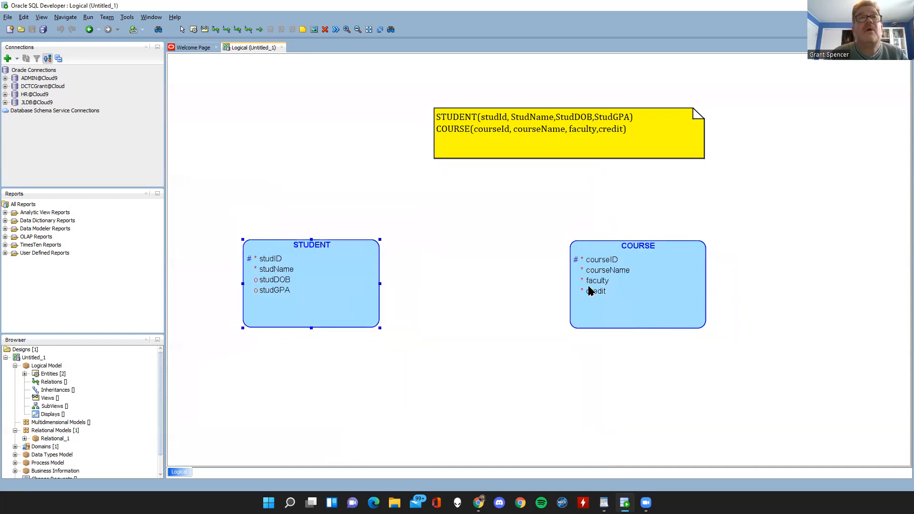
left_click_drag(588, 286, 598, 286)
left_click_drag(334, 285, 341, 284)
left_click_drag(581, 287, 585, 287)
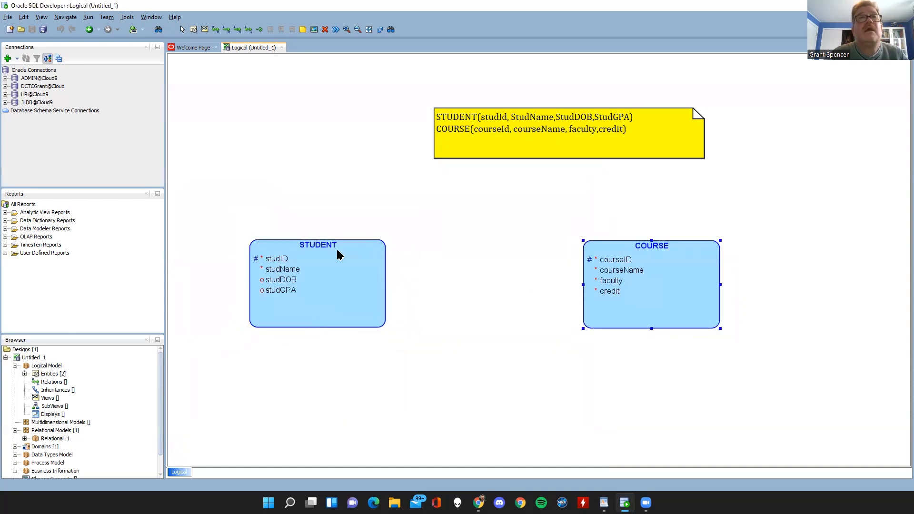
left_click_drag(521, 133, 417, 137)
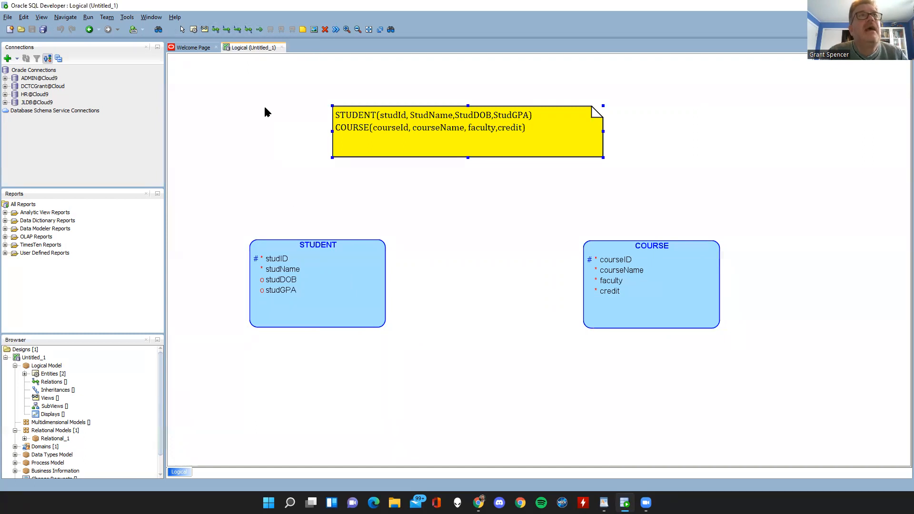
Create a 1:N identifying relation from STUDENT to COURSE, keeping the default properties.
left_click(236, 31)
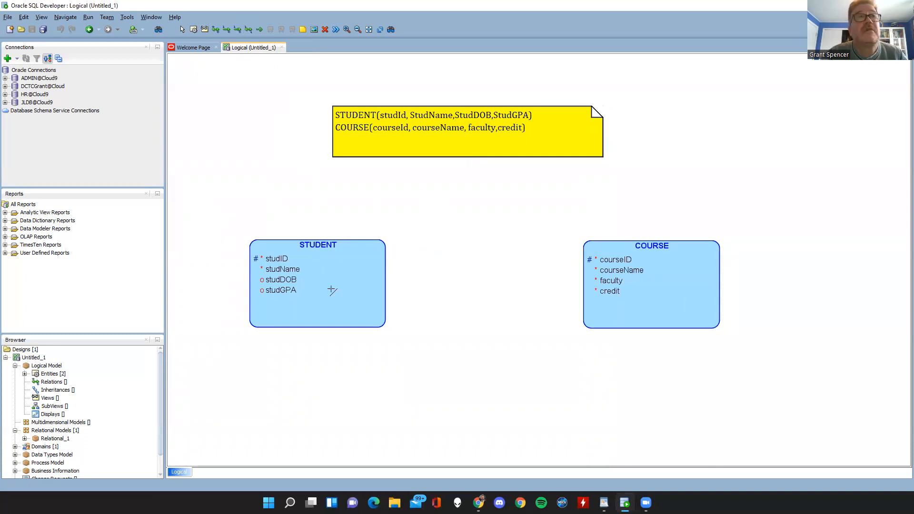
left_click(628, 280)
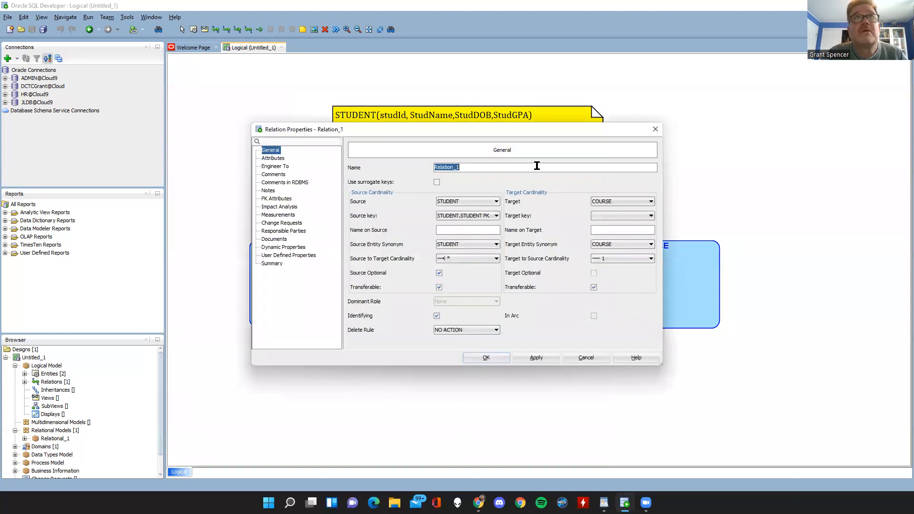
left_click_drag(498, 129, 748, 179)
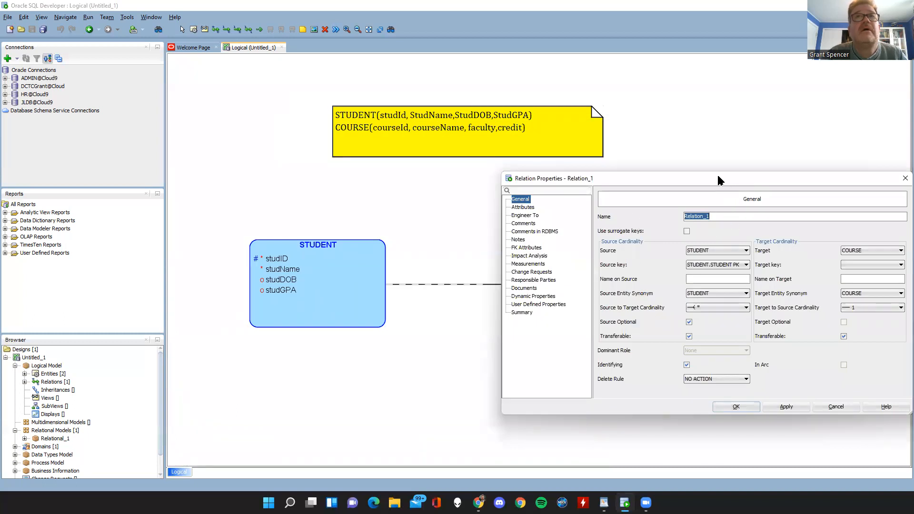
left_click_drag(717, 177, 529, 65)
left_click(548, 295)
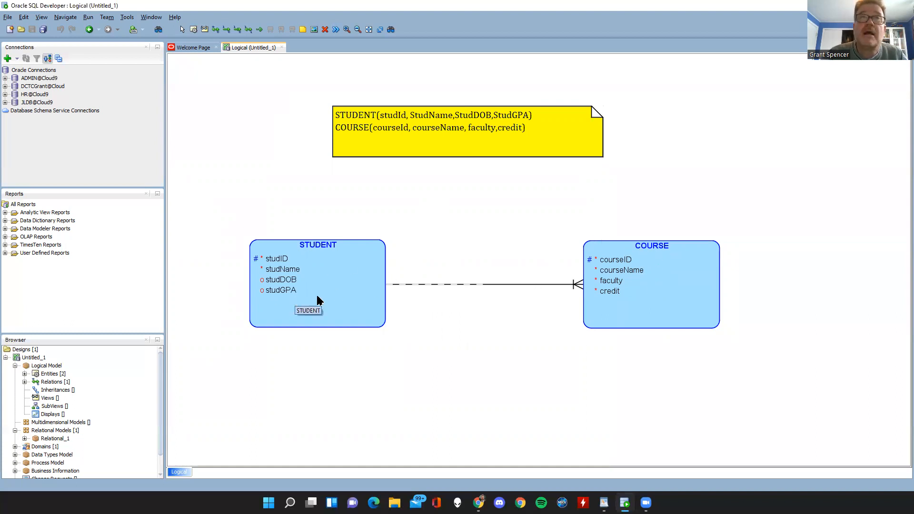
Make the source side of the STUDENT to COURSE identifying relation non-optional.
double_click(456, 286)
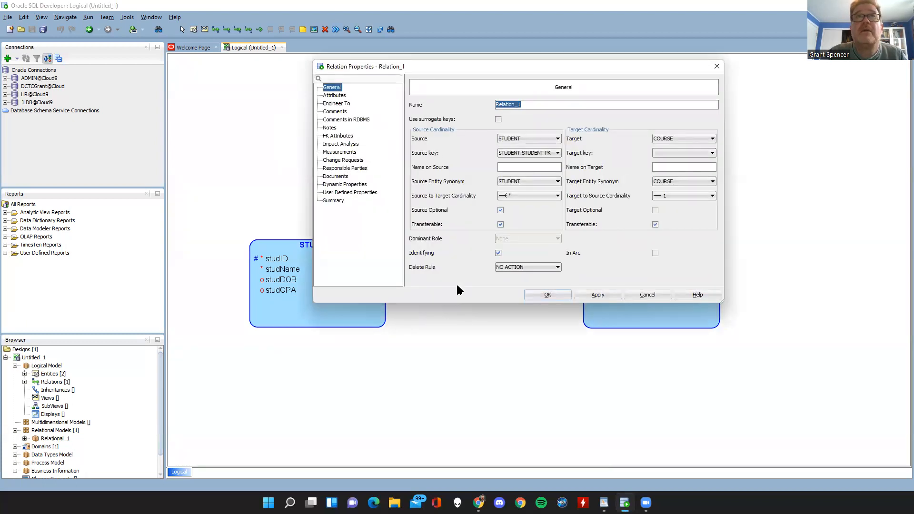
left_click_drag(515, 71, 466, 118)
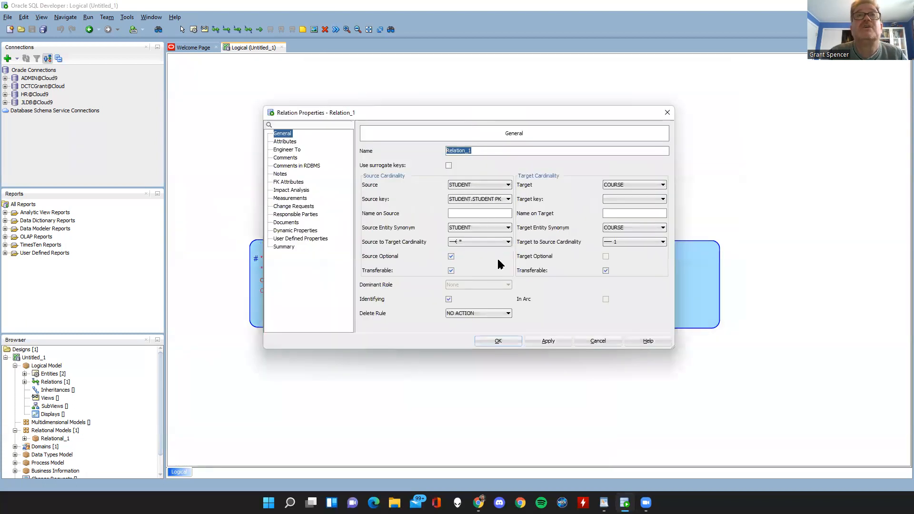
left_click(451, 256)
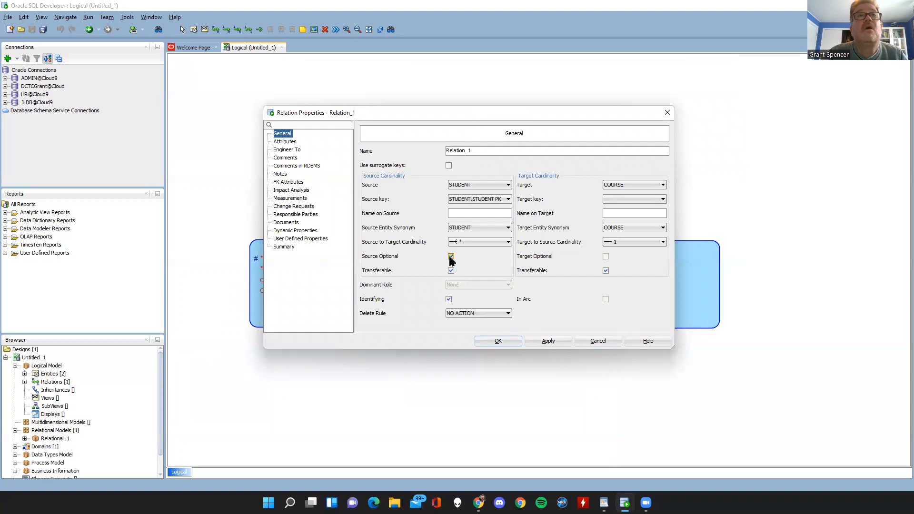
left_click(486, 340)
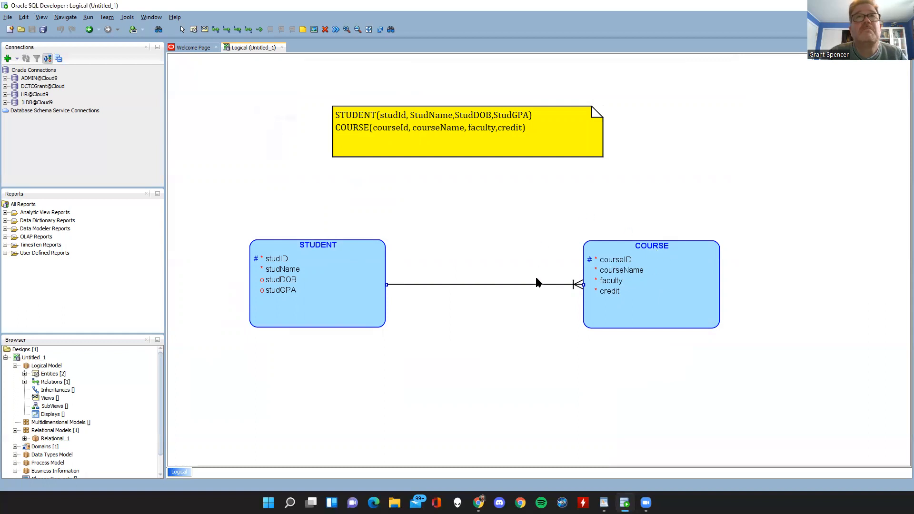
Review the identifying relation's properties and delete the relation from the diagram.
double_click(508, 284)
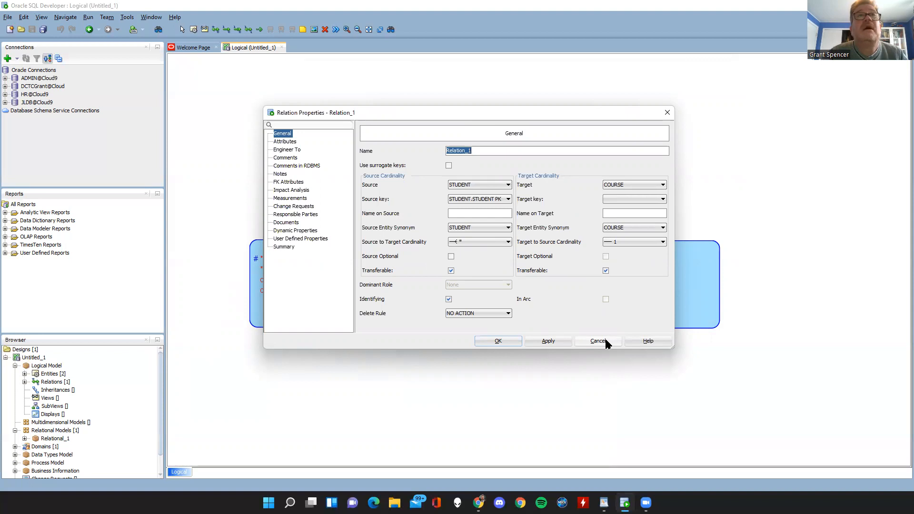
left_click(496, 341)
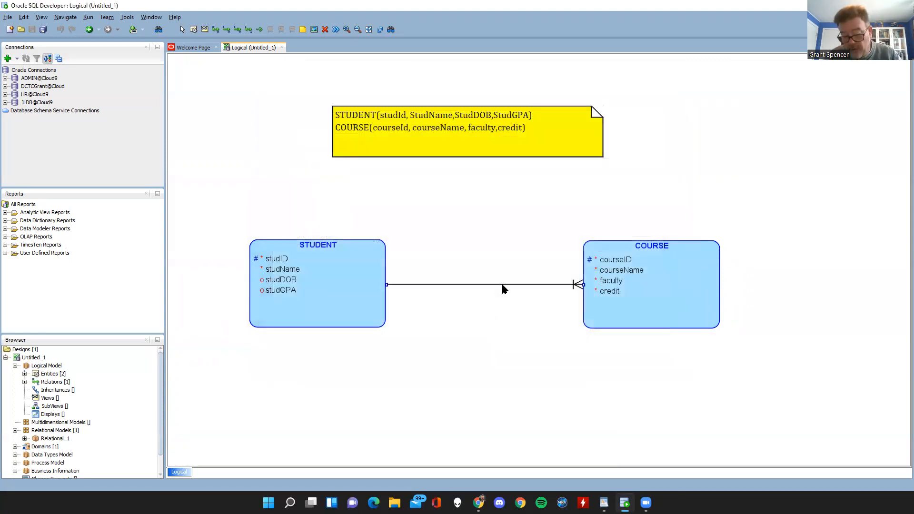
key("Delete")
left_click(460, 267)
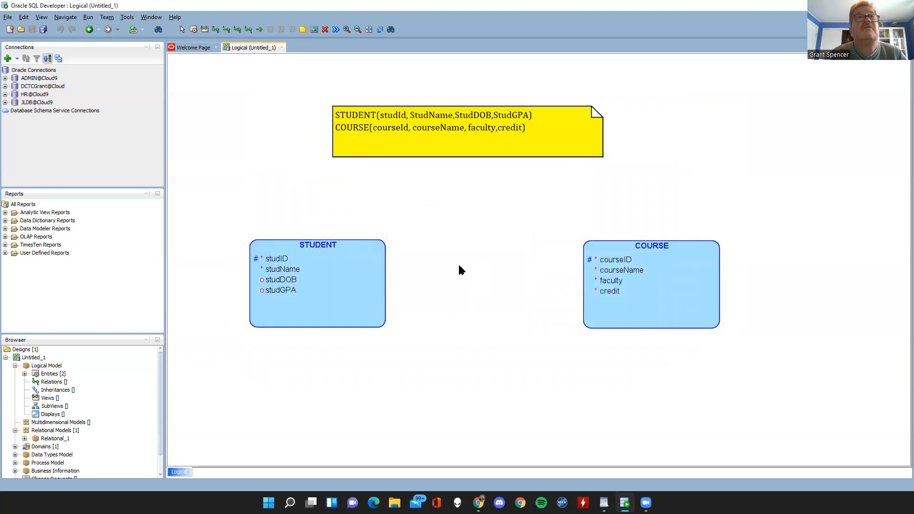
Create a non-identifying 1:N relation from COURSE to STUDENT, keeping the default properties.
left_click(217, 29)
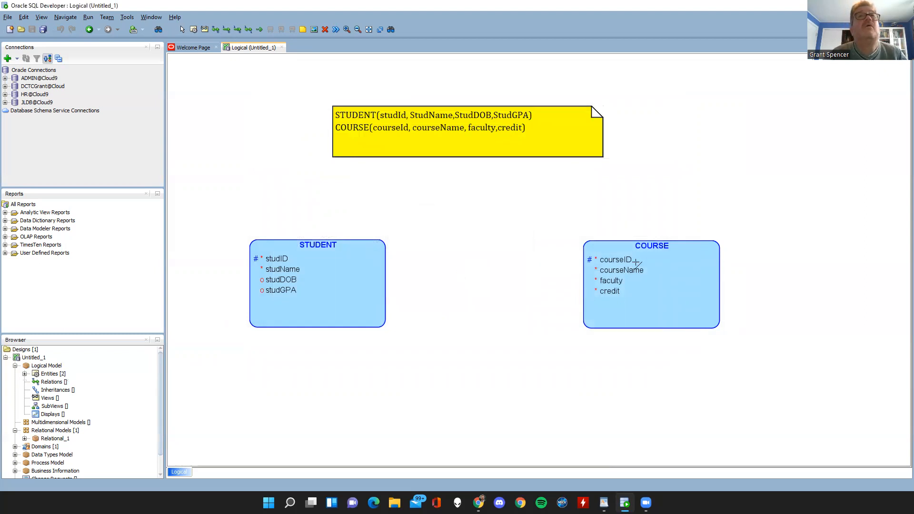
left_click(589, 261)
left_click(368, 286)
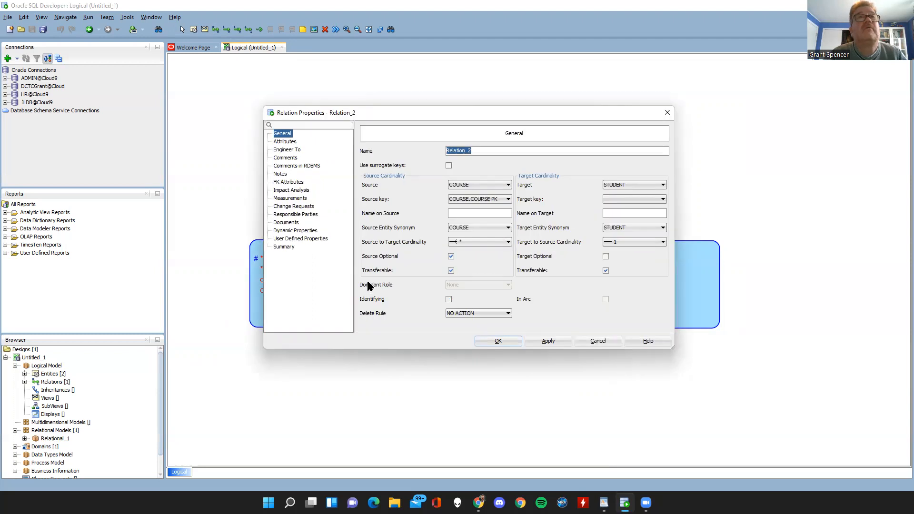
left_click(496, 338)
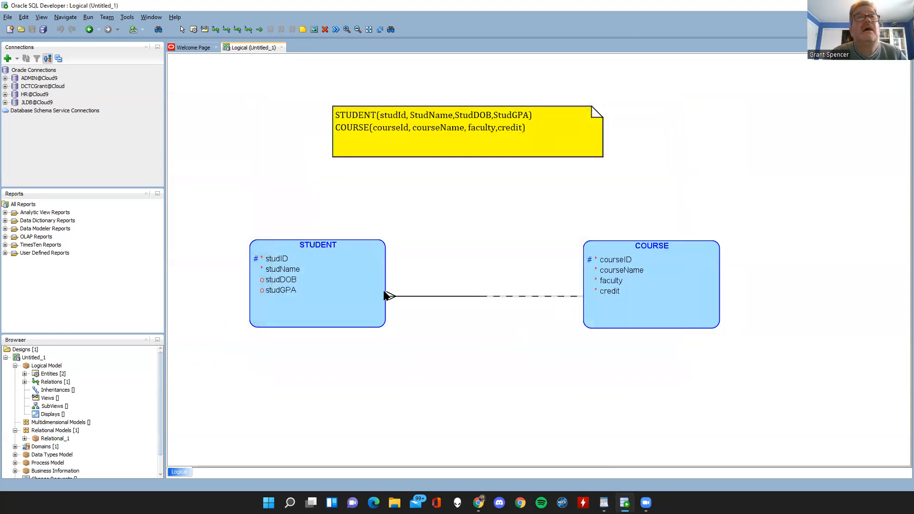
Set the COURSE to STUDENT relation's source-to-target cardinality to 1 and target-to-source cardinality to *, and delete the relation.
left_click(443, 296)
double_click(442, 296)
left_click(495, 243)
left_click(459, 259)
left_click(661, 241)
left_click(618, 250)
left_click(498, 340)
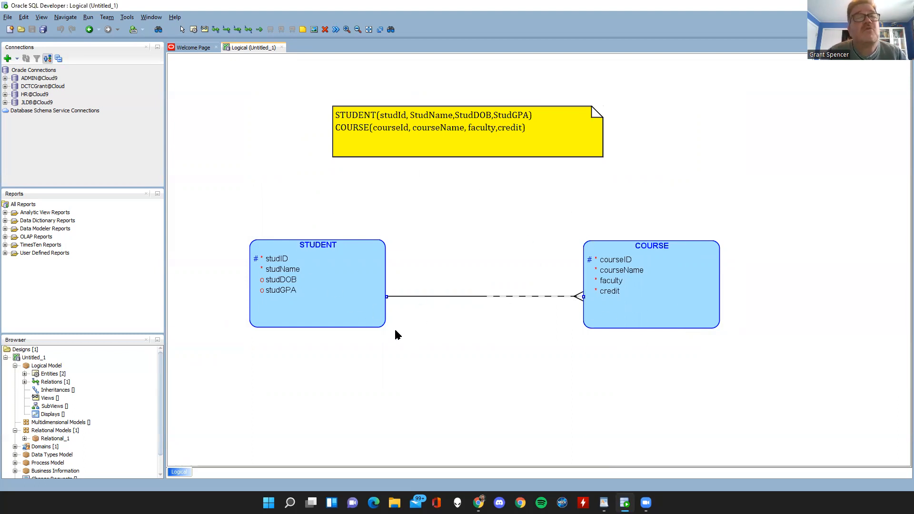
key("Delete")
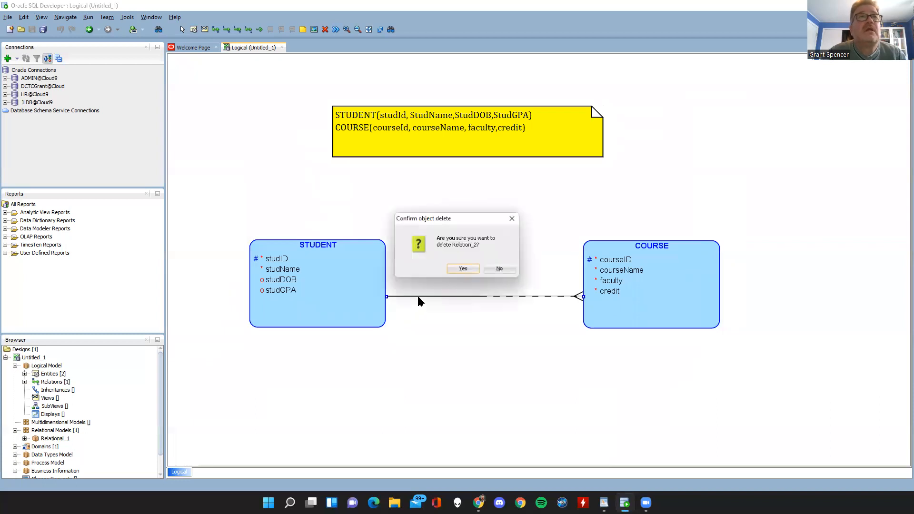
left_click(462, 269)
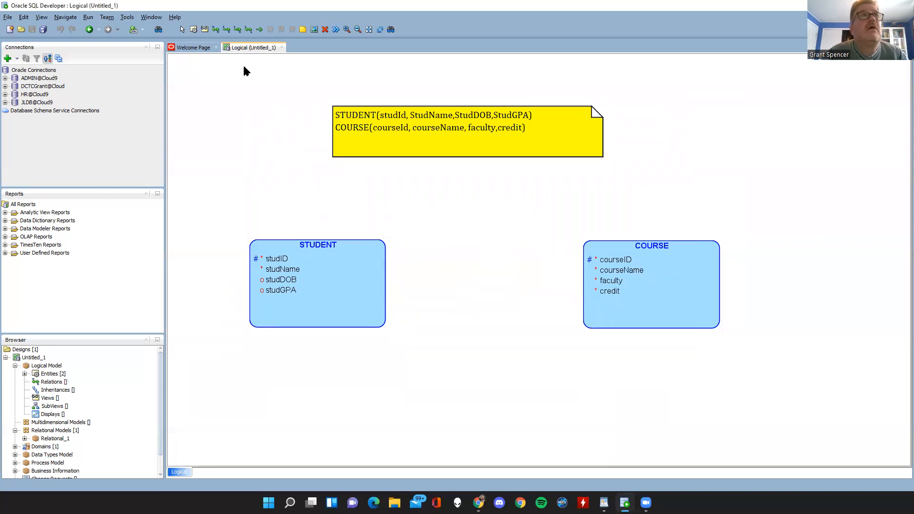
Create an M:N relation with STUDENT as the source and COURSE as the target.
left_click(214, 29)
left_click(356, 282)
left_click(623, 279)
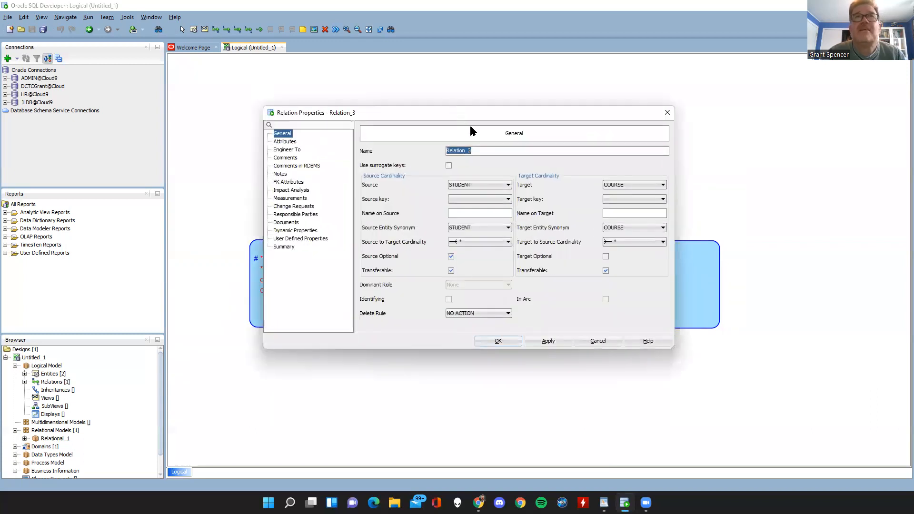
left_click_drag(468, 113, 549, 339)
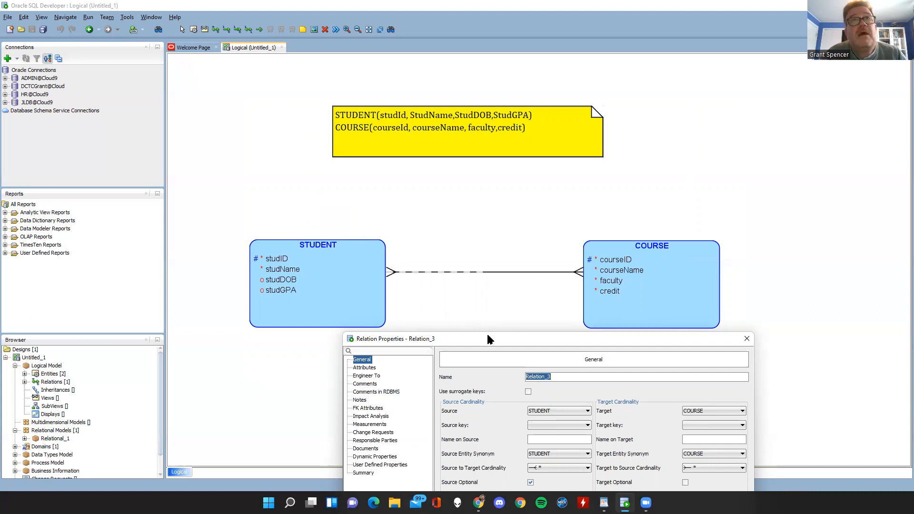
left_click_drag(479, 334, 430, 292)
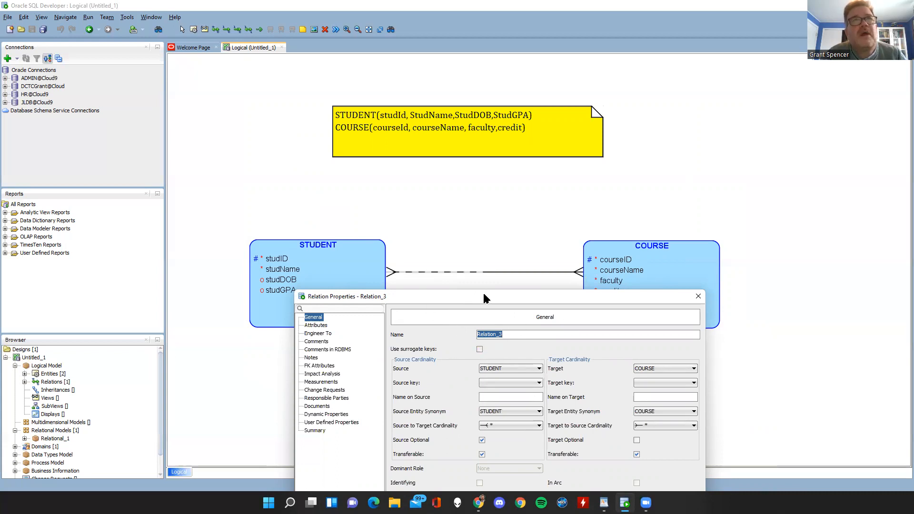
left_click_drag(483, 294, 478, 288)
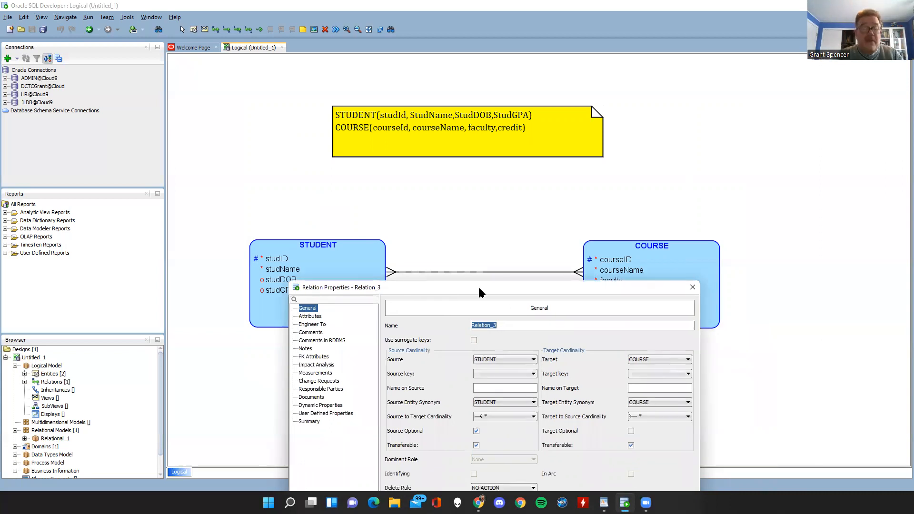
type("Student/")
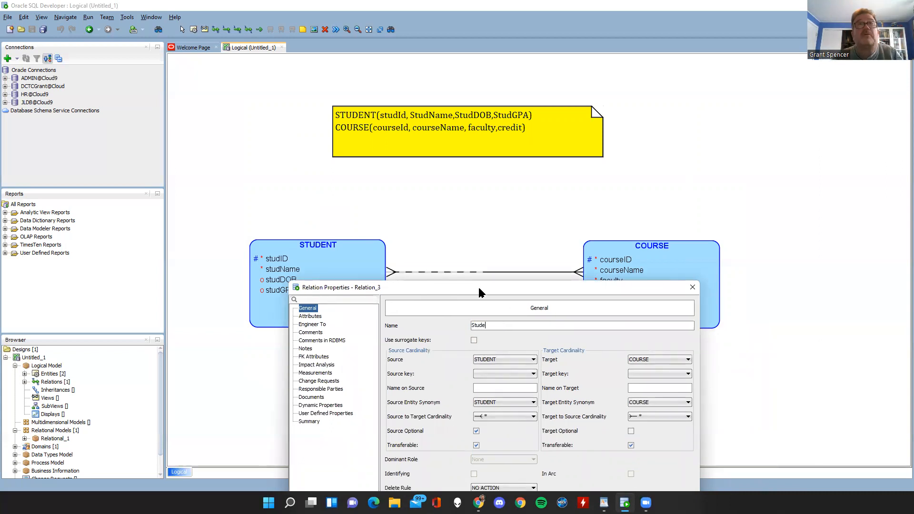
key("BackSpace")
type("Course")
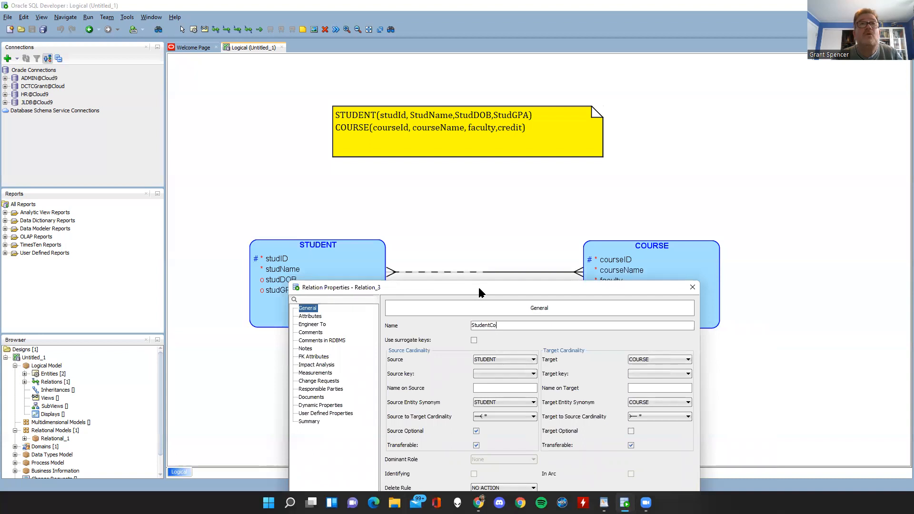
key("BackSpace")
key("BackSpace")
key("BackSpace")
key("BackSpace")
key("BackSpace")
key("BackSpace")
key("BackSpace")
key("BackSpace")
key("BackSpace")
key("BackSpace")
key("BackSpace")
key("BackSpace")
key("BackSpace")
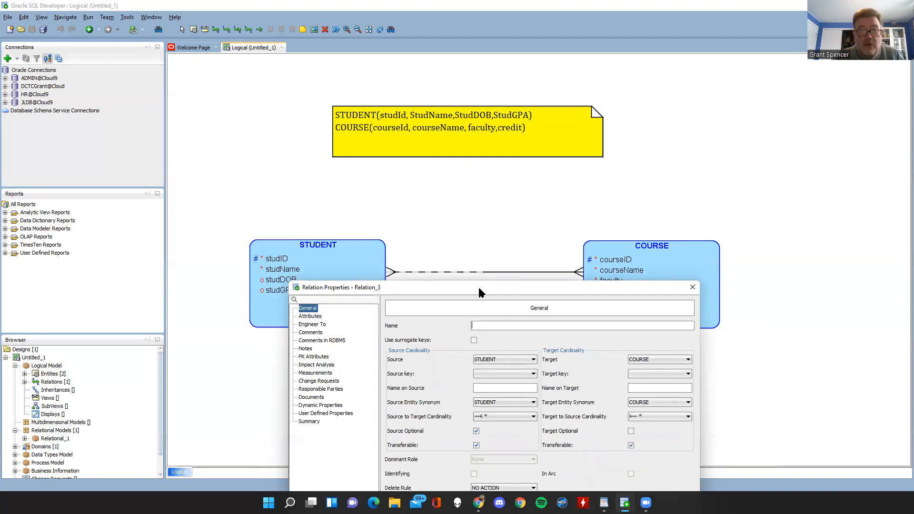
Name the STUDENT to COURSE relation Enrollment, make its target optional and accept the properties.
type("Enrollment")
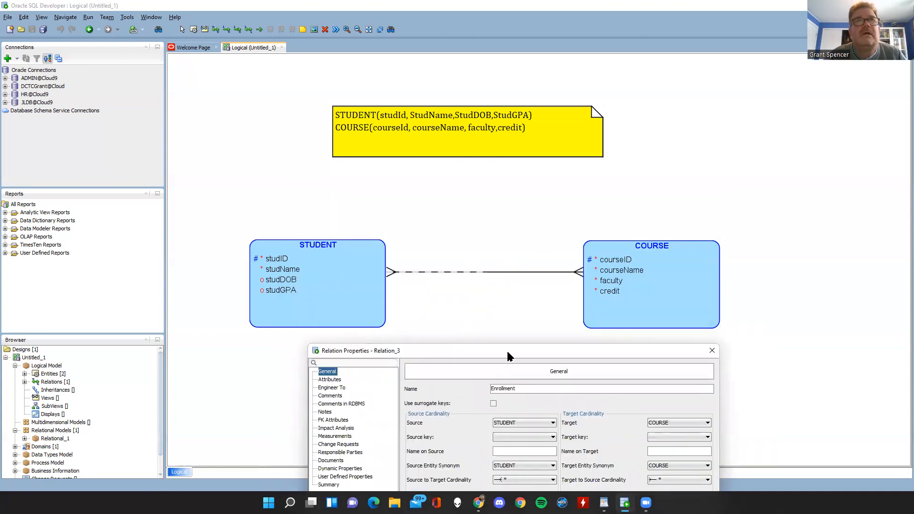
left_click_drag(507, 353, 487, 220)
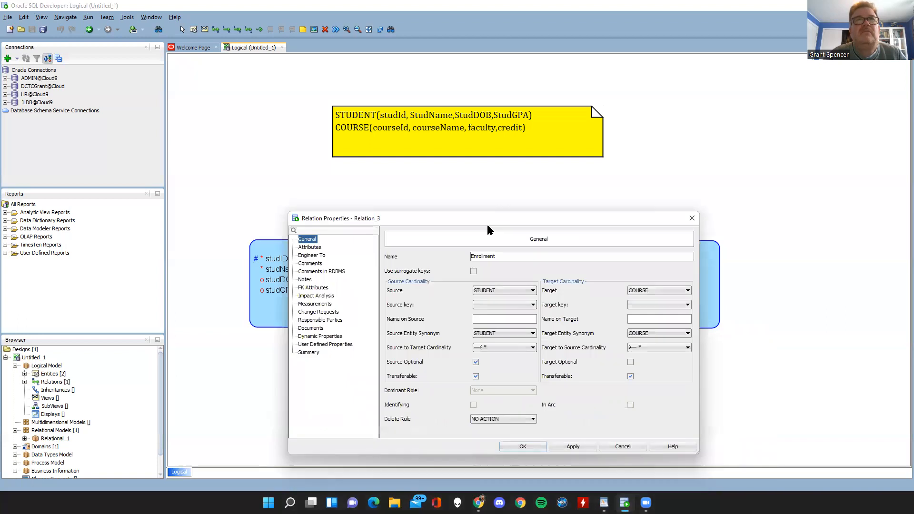
left_click(631, 363)
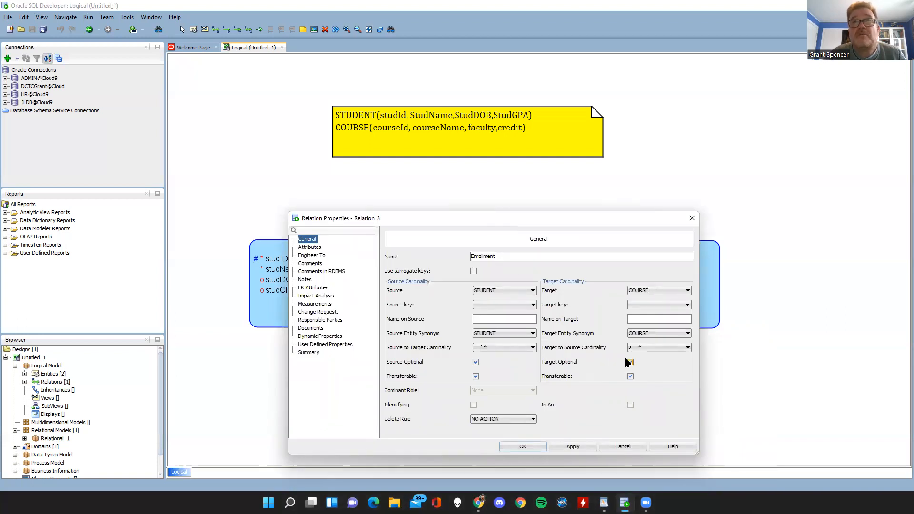
left_click(527, 444)
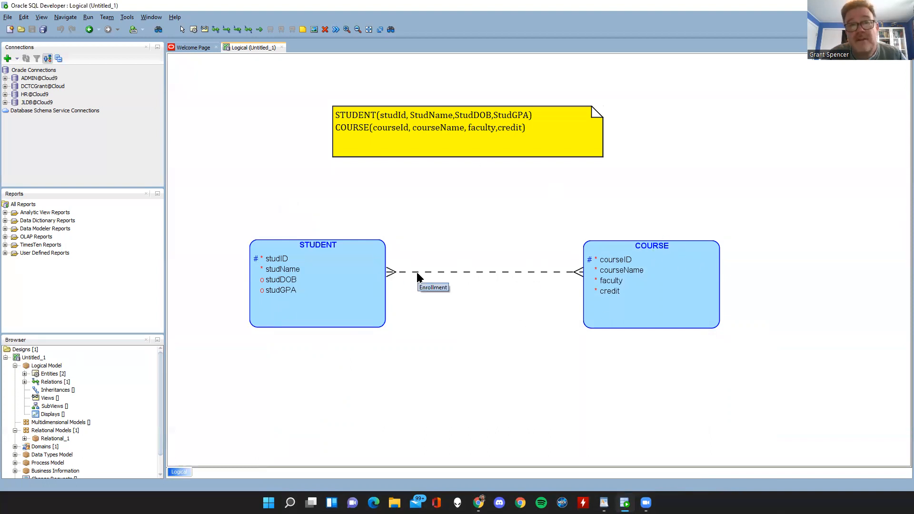
Move the STUDENT and COURSE entities closer together and level with each other beneath the yellow note.
left_click_drag(626, 273, 614, 270)
left_click_drag(336, 289, 360, 284)
left_click(612, 270)
left_click_drag(612, 270, 582, 258)
left_click_drag(367, 263, 361, 260)
left_click_drag(597, 273, 596, 281)
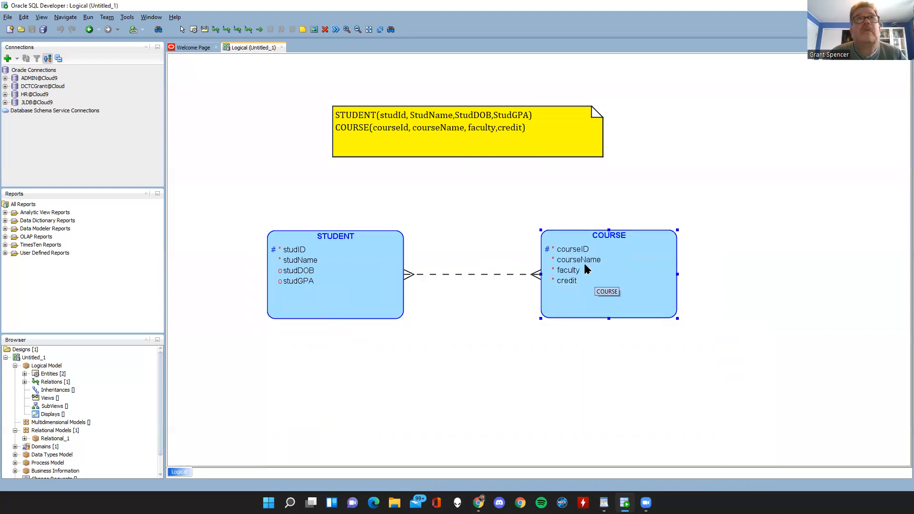
Review the note's text, the Relational_1 and Entities branches in the model tree, and the COURSE entity's attributes.
double_click(528, 118)
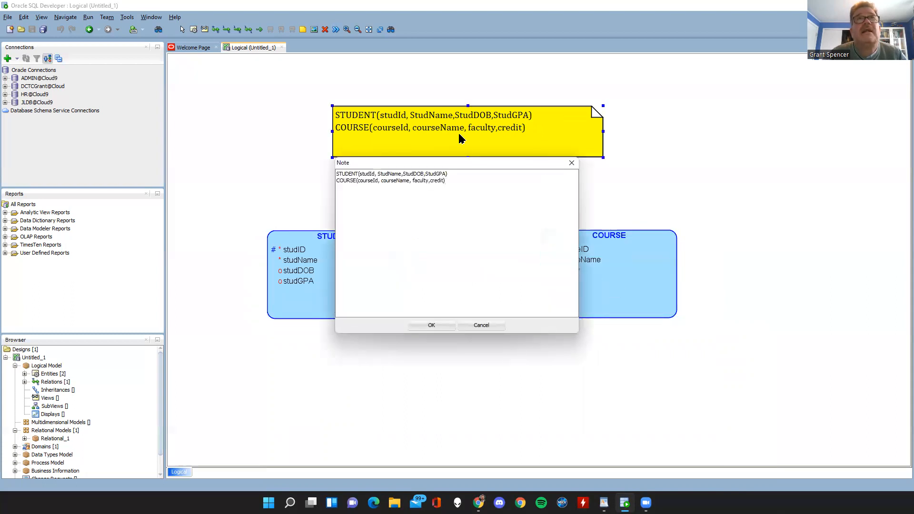
left_click(476, 326)
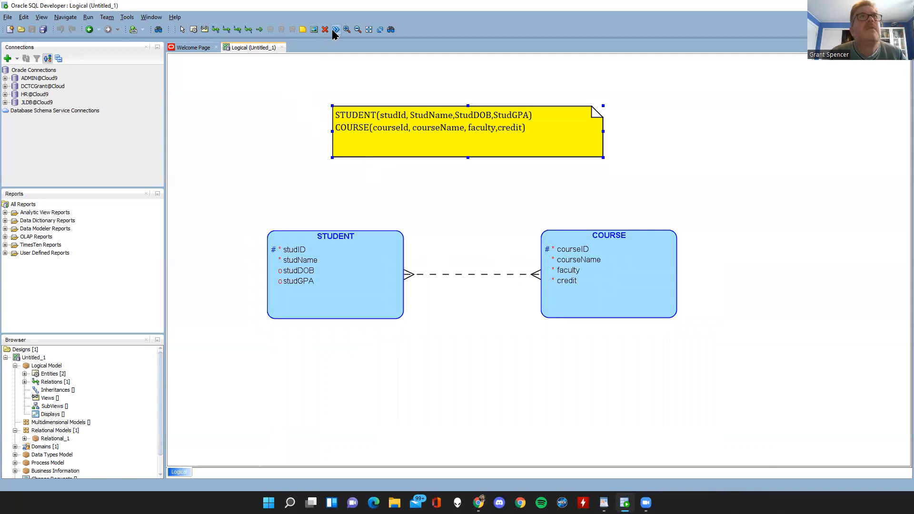
left_click(25, 438)
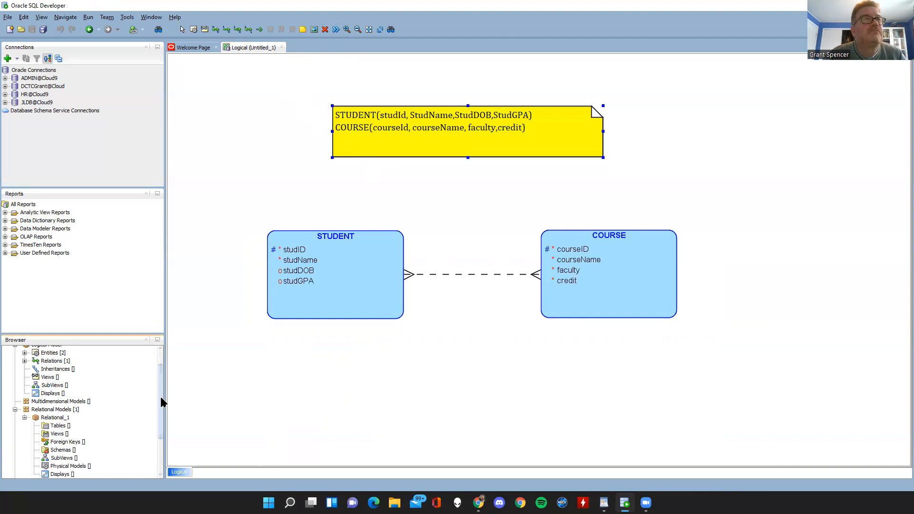
scroll(161, 402, "up", 1)
left_click(24, 364)
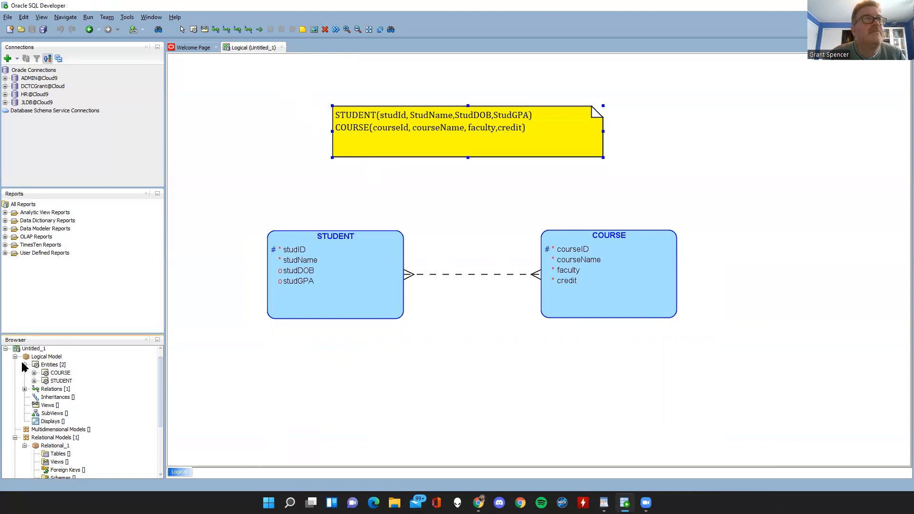
double_click(34, 374)
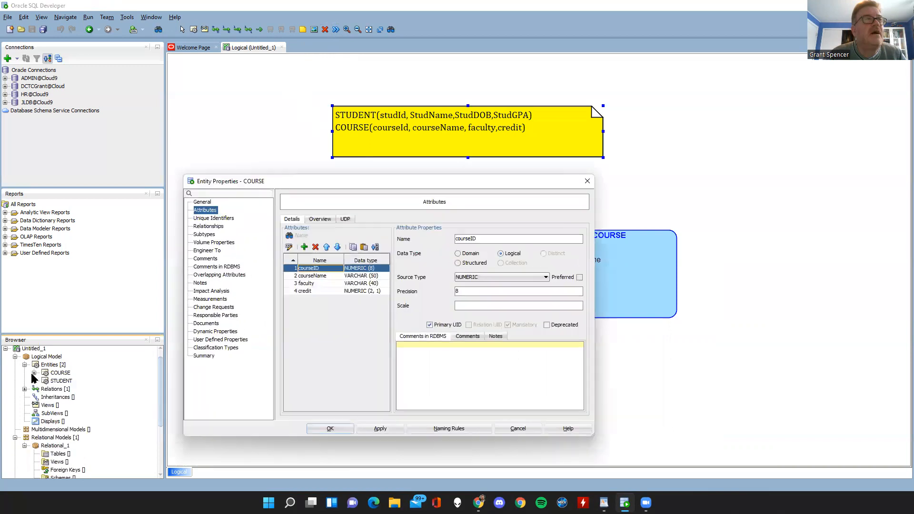
left_click(518, 429)
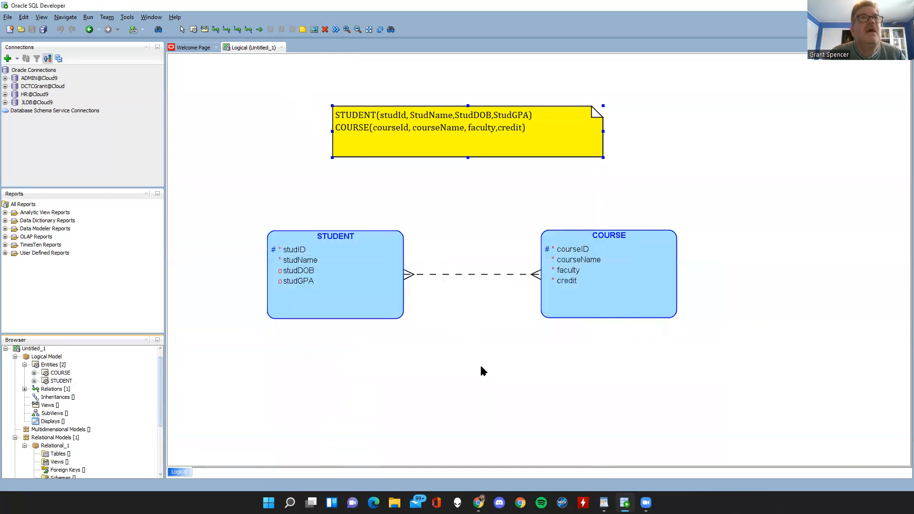
Engineer the logical model into Relational_1 after checking the COURSE attributes and candidate keys included in the transformation.
left_click(336, 30)
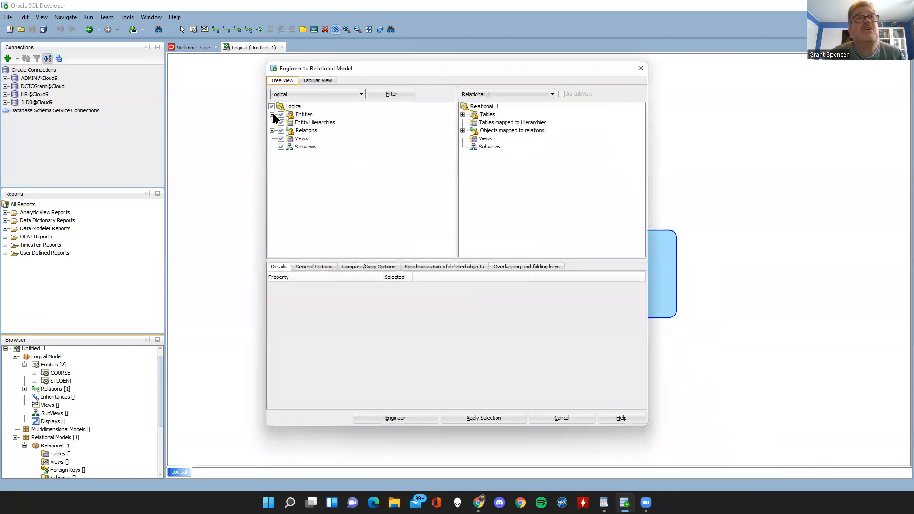
left_click(273, 113)
left_click(272, 114)
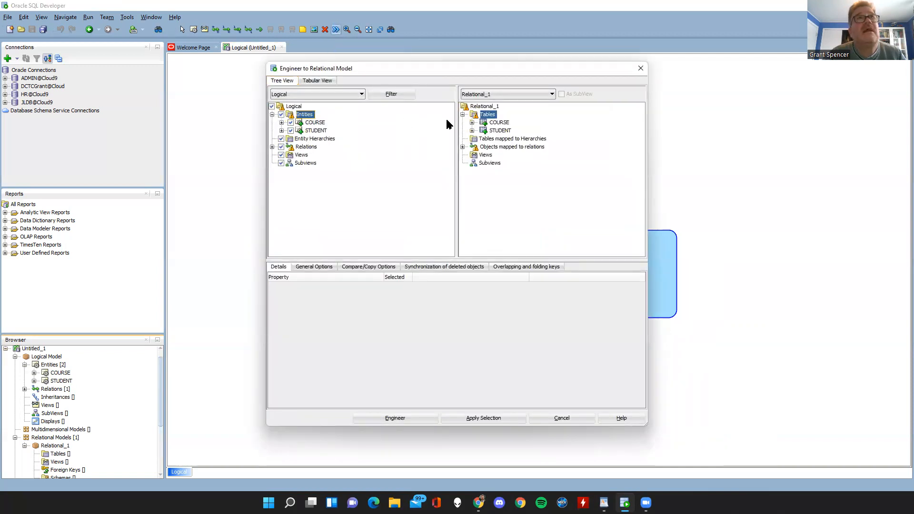
left_click(281, 122)
left_click(291, 130)
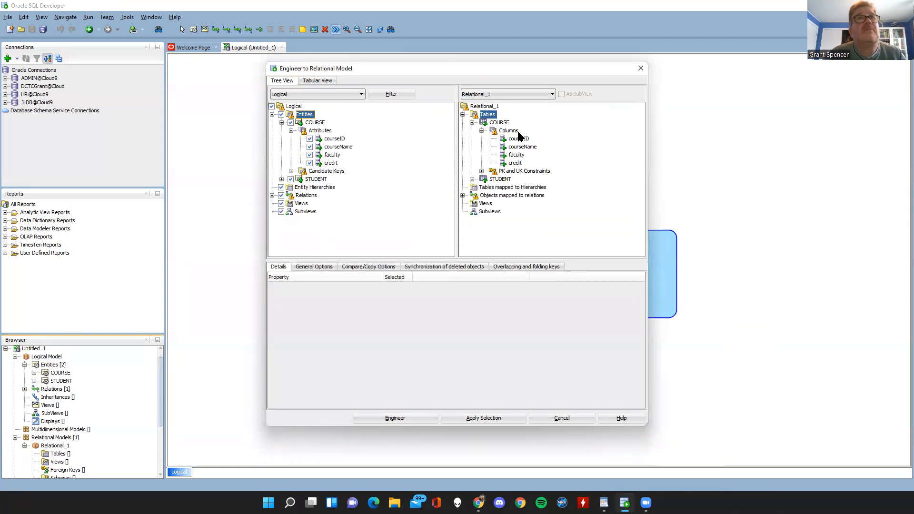
left_click(290, 171)
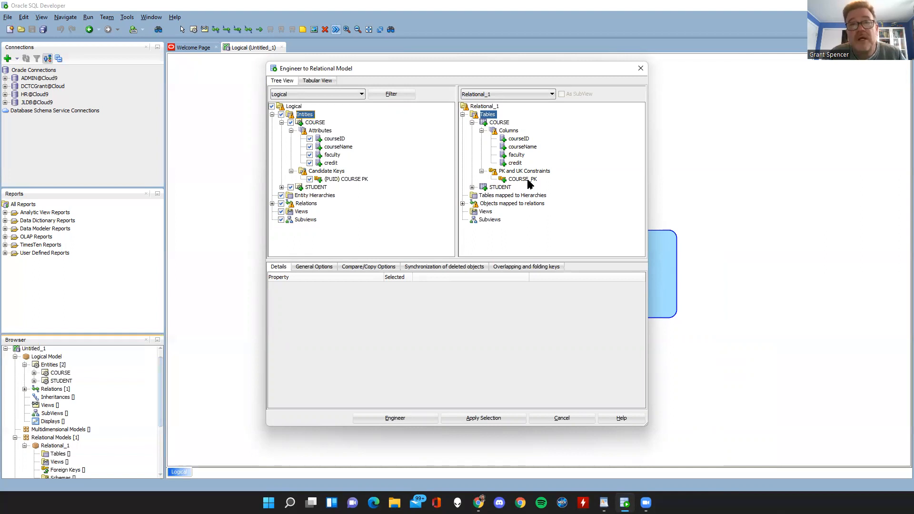
left_click(387, 418)
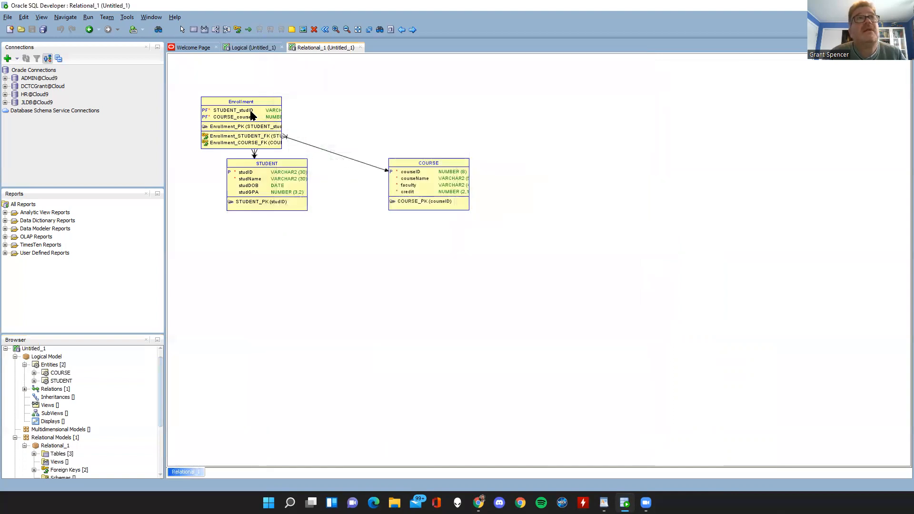
Arrange the relational tables in a row, with Enrollment between STUDENT and COURSE.
left_click_drag(251, 116, 359, 114)
left_click_drag(414, 163, 463, 108)
left_click_drag(265, 209, 221, 139)
left_click_drag(466, 131, 469, 119)
left_click_drag(361, 116, 363, 122)
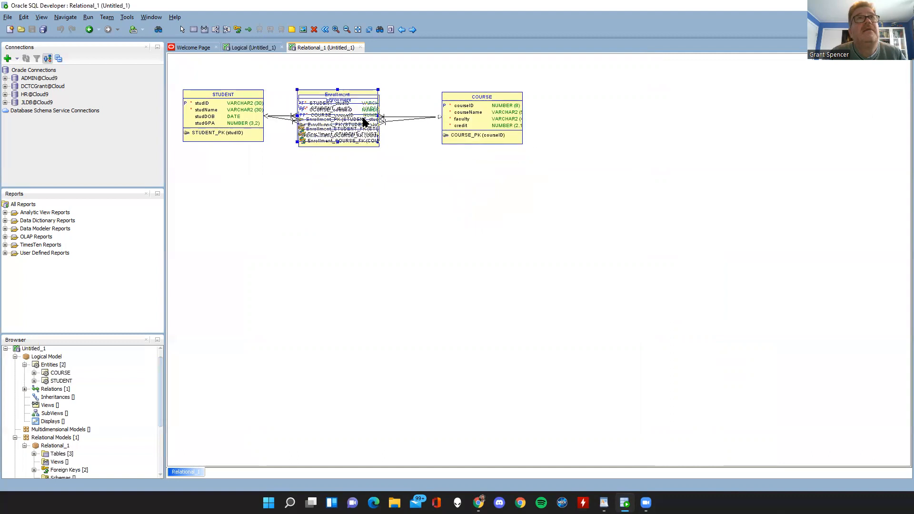
left_click_drag(261, 119, 257, 126)
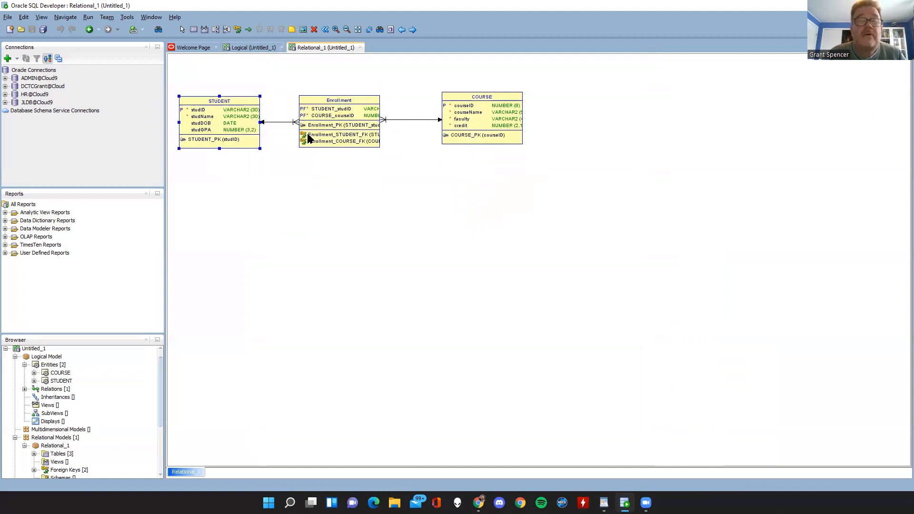
left_click(356, 125)
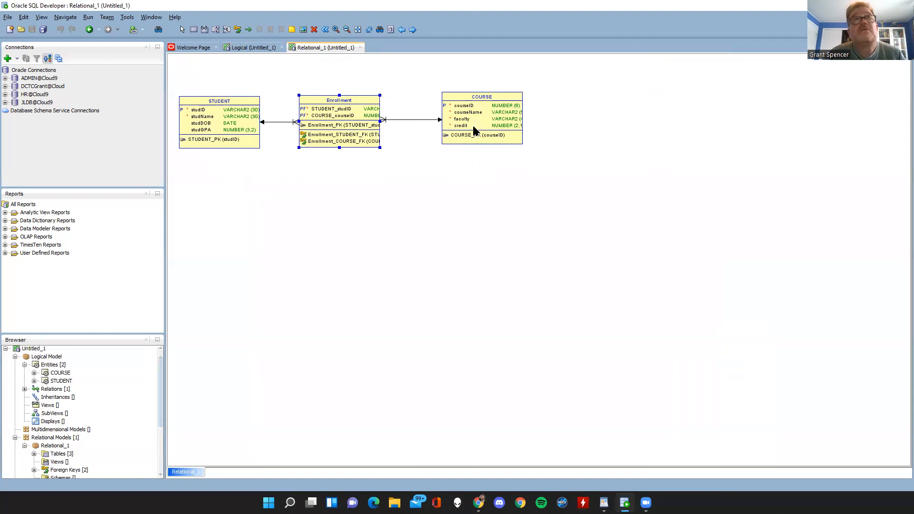
Try a triangular layout with the COURSE and STUDENT tables placed below Enrollment.
left_click_drag(443, 116, 455, 177)
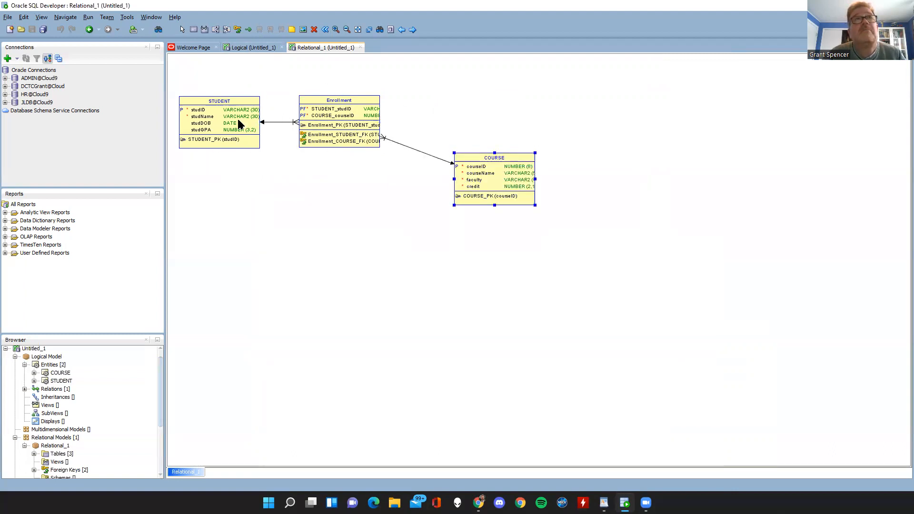
left_click_drag(238, 124, 237, 200)
left_click_drag(336, 126, 340, 115)
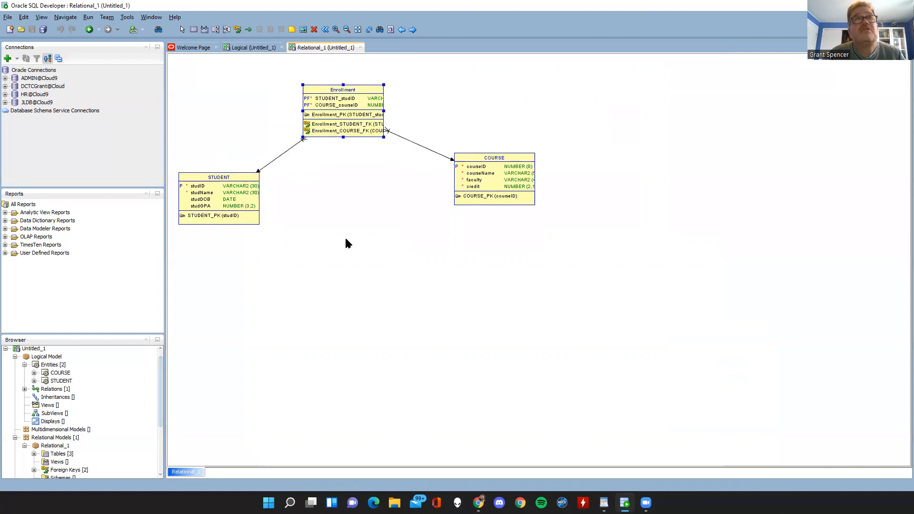
Realign STUDENT and COURSE in one row on either side of the Enrollment table.
left_click_drag(227, 185, 222, 122)
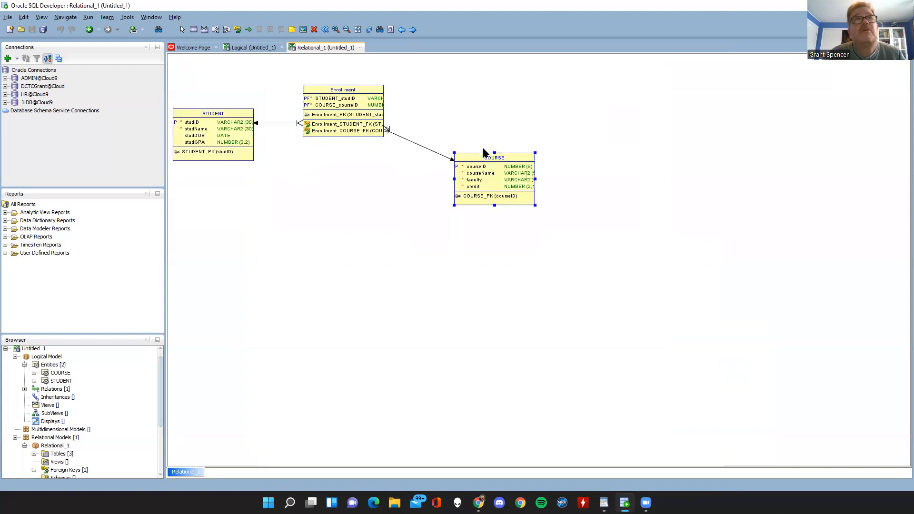
left_click_drag(483, 150, 473, 112)
left_click_drag(331, 131, 330, 147)
left_click_drag(246, 148, 246, 143)
left_click_drag(473, 139, 471, 130)
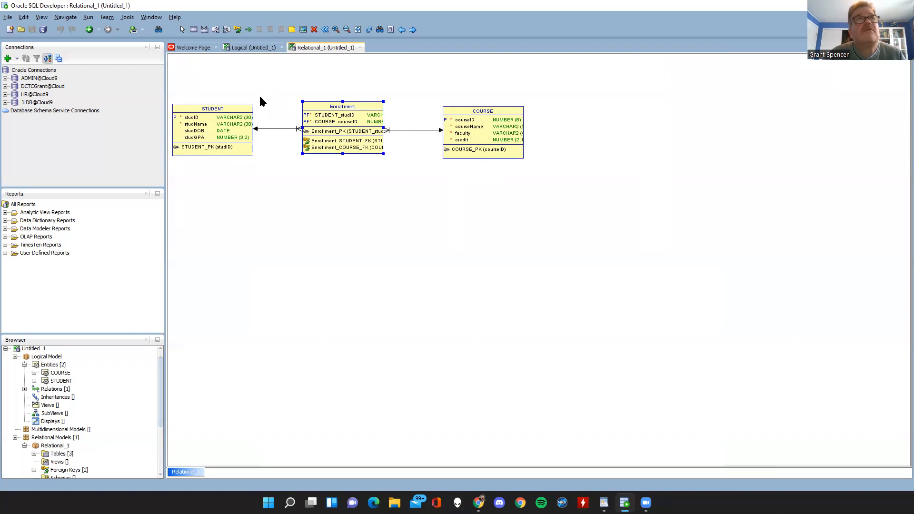
left_click_drag(472, 127, 473, 123)
left_click_drag(357, 131, 361, 135)
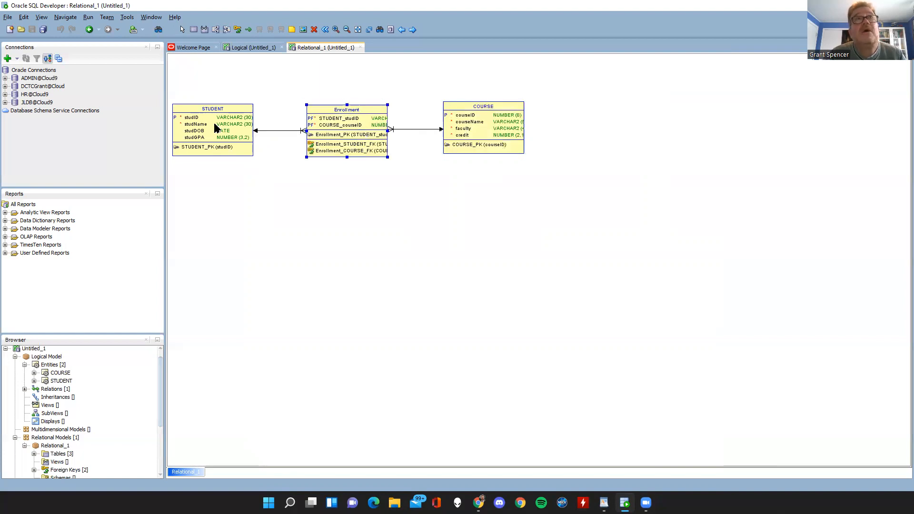
Add a new column named Grade to the Enrollment table in the relational model.
double_click(350, 137)
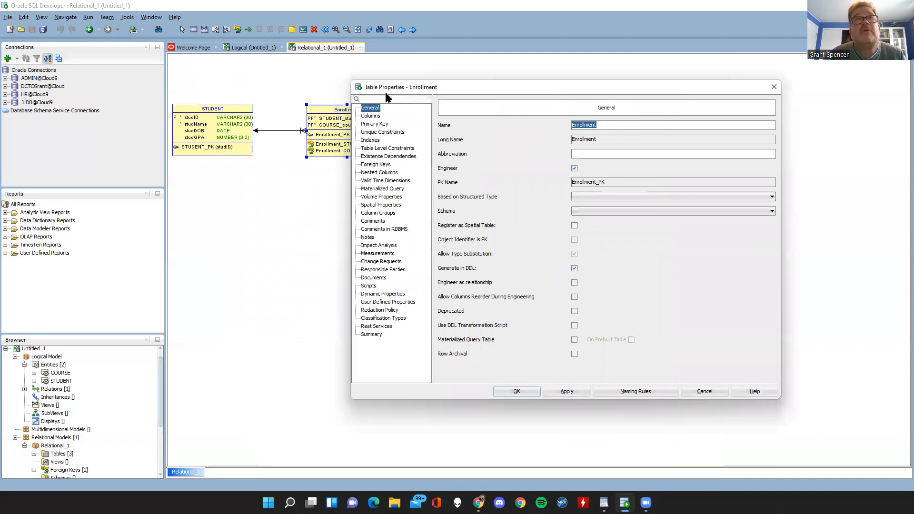
left_click(370, 116)
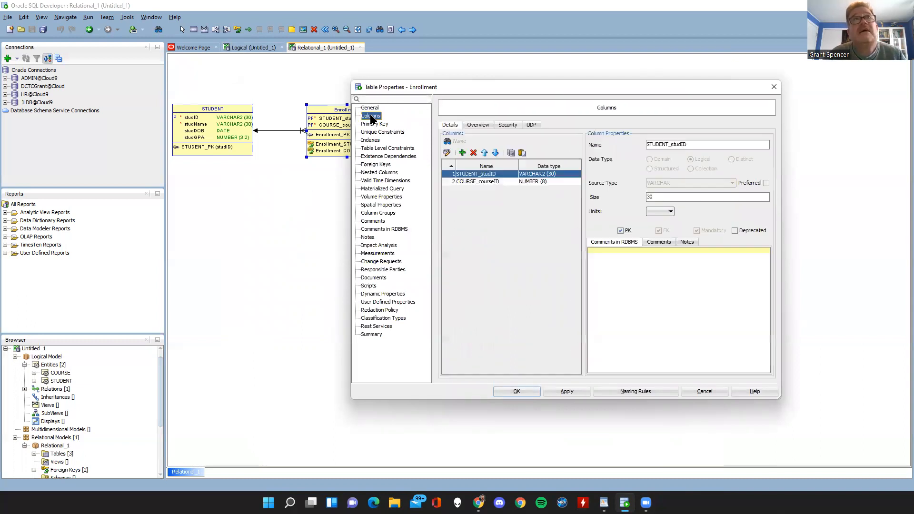
left_click(462, 153)
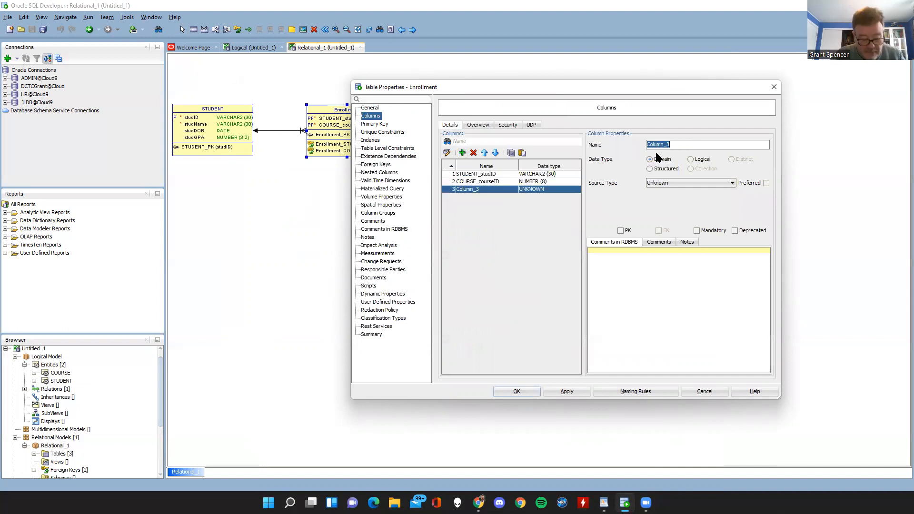
type("Grade")
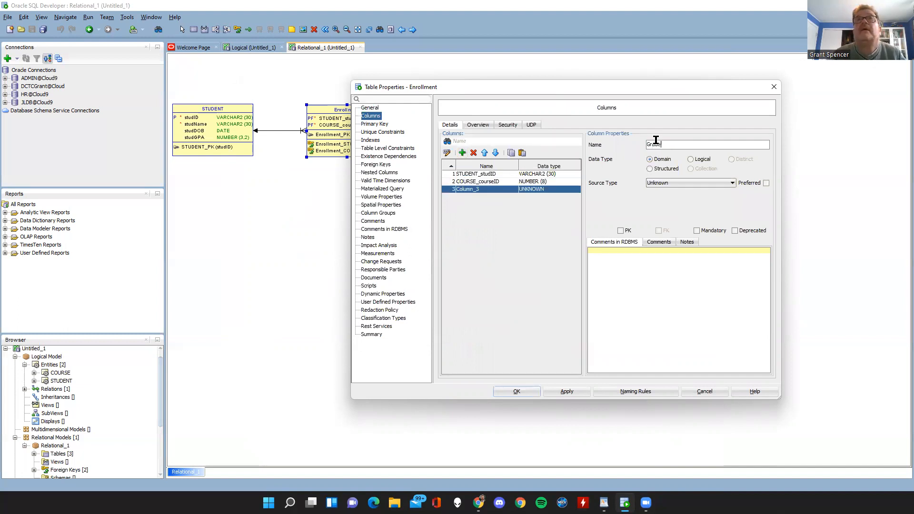
Give the Grade column the logical data type NUMERIC with precision 5 and scale 2, and save the table properties.
left_click(690, 159)
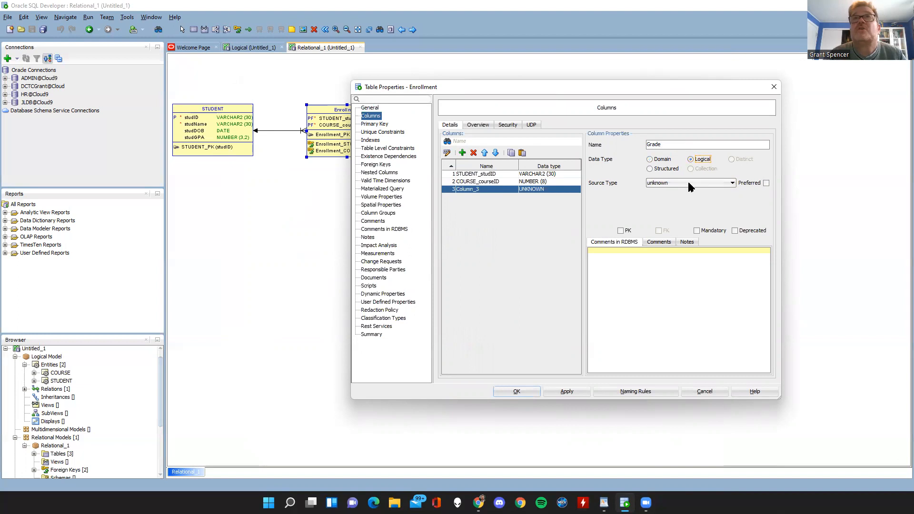
left_click(691, 183)
scroll(697, 236, "down", 8)
scroll(697, 237, "down", 2)
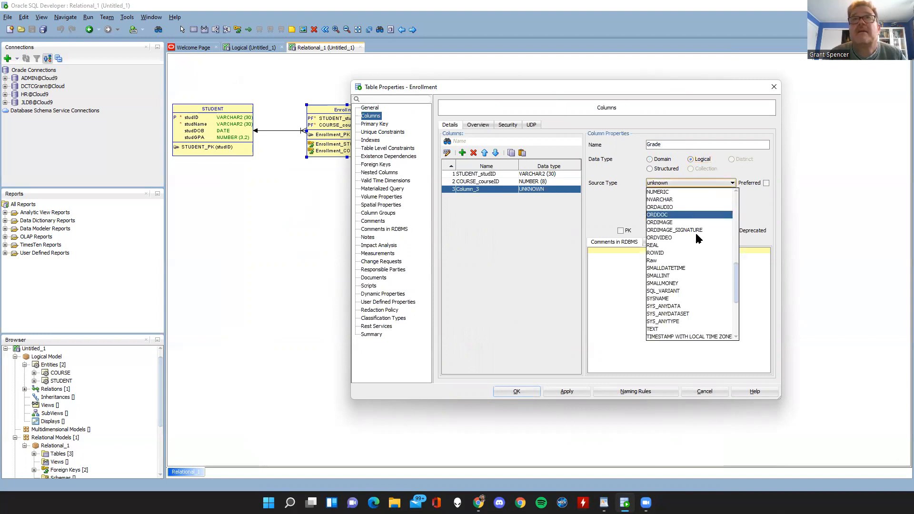
scroll(698, 238, "up", 3)
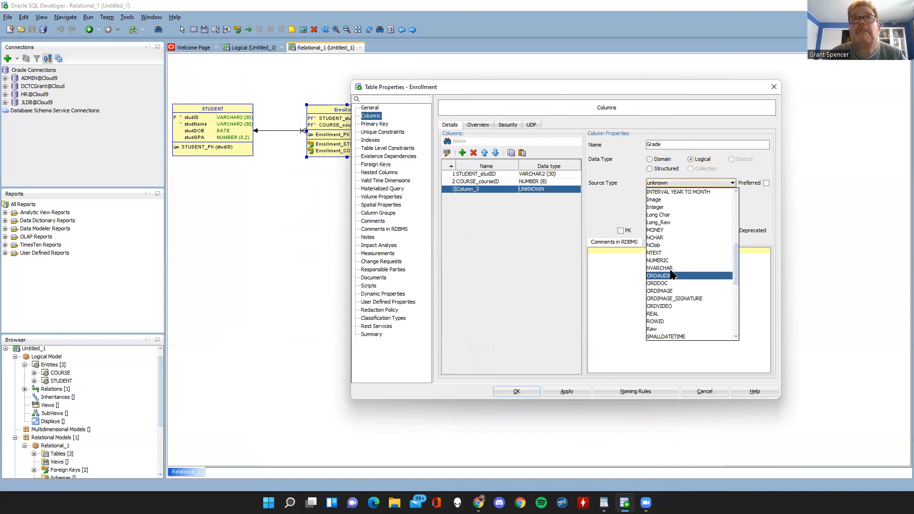
left_click(670, 261)
left_click(658, 198)
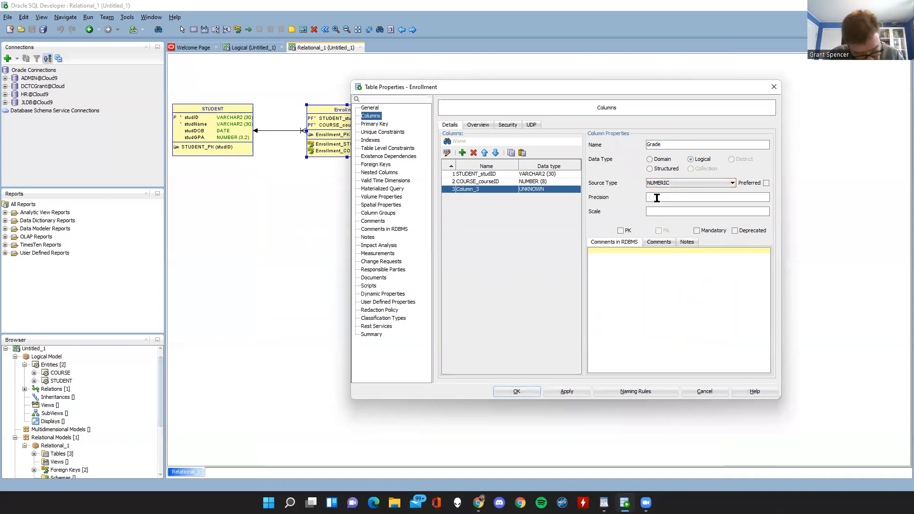
type("5")
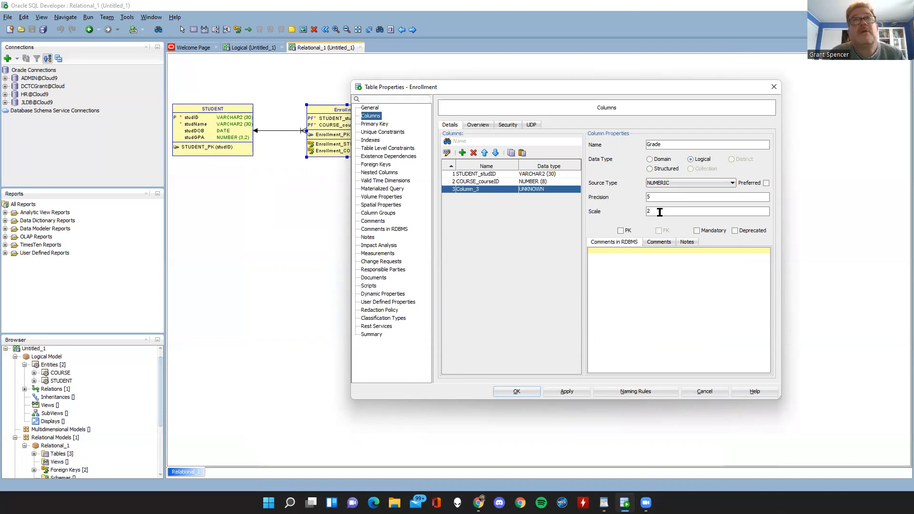
left_click(514, 394)
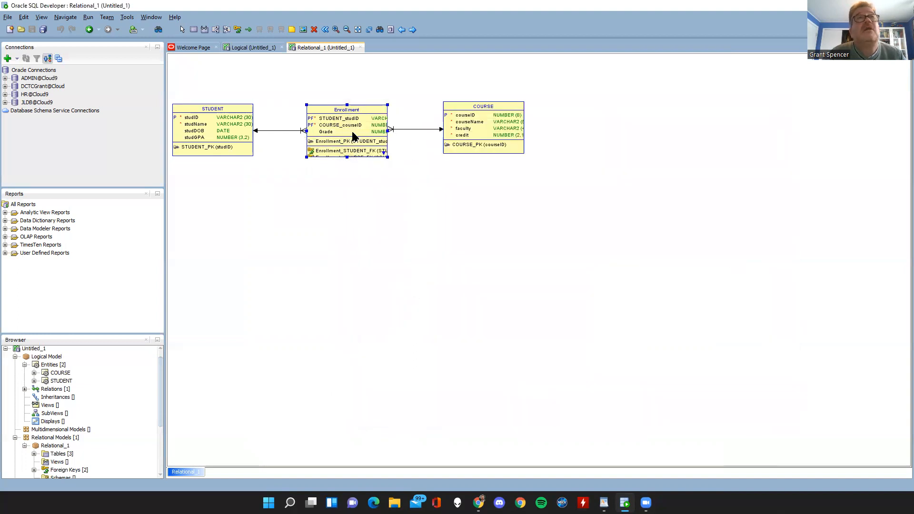
Check the logical diagram, and space the STUDENT, Enrollment and COURSE tables farther apart in the Relational_1 row.
left_click(238, 48)
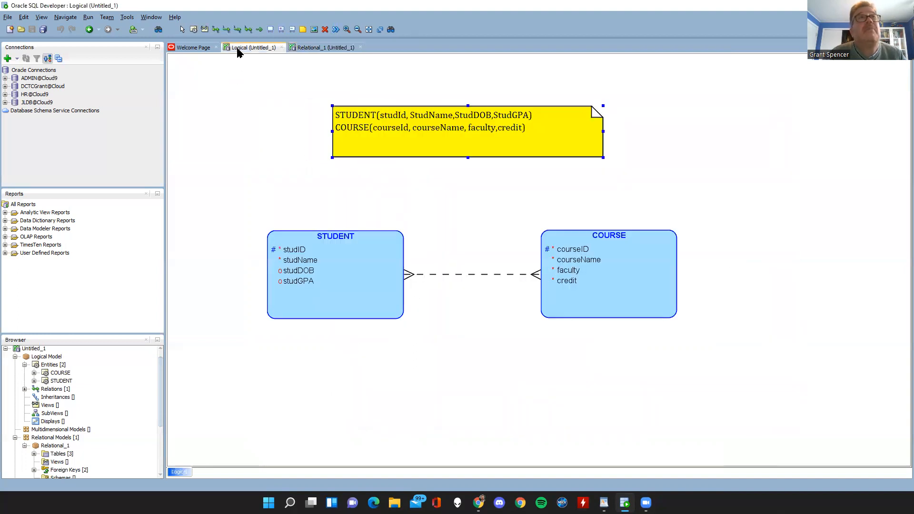
left_click(306, 47)
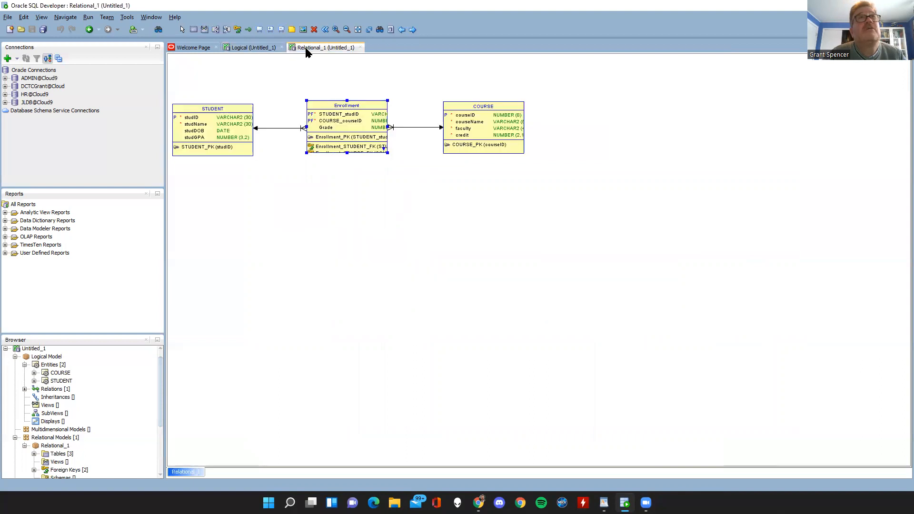
left_click_drag(465, 123, 552, 122)
left_click_drag(365, 119, 404, 122)
left_click_drag(233, 126, 249, 128)
left_click_drag(530, 128, 534, 129)
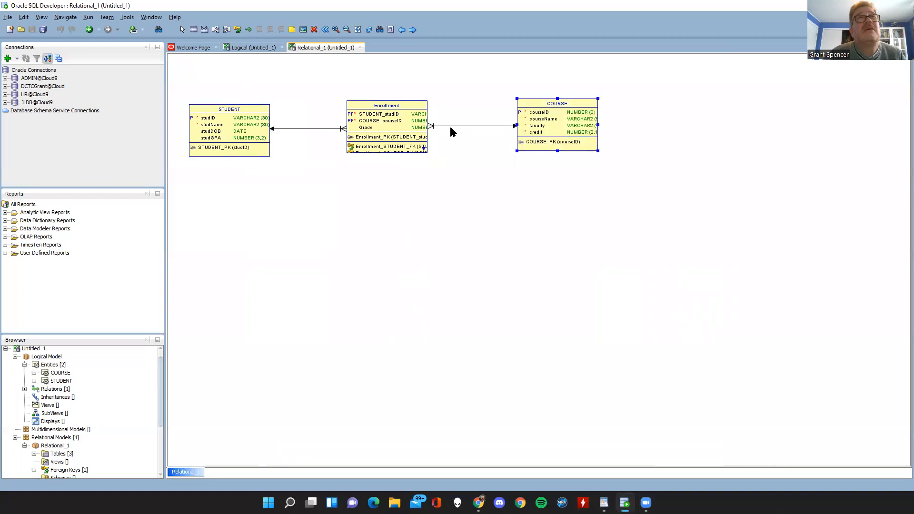
Engineer Relational_1 back to the logical model after checking the tables and the Enrollment relation mapping included.
left_click(325, 30)
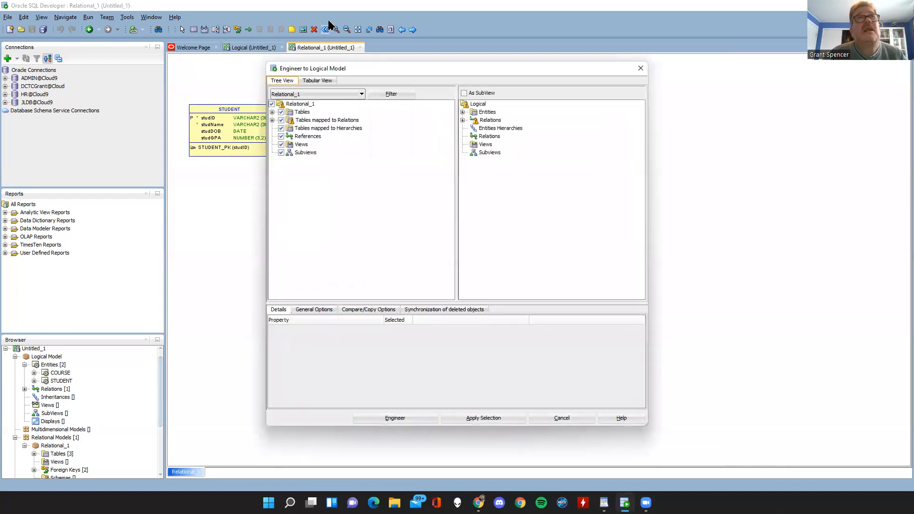
left_click(271, 113)
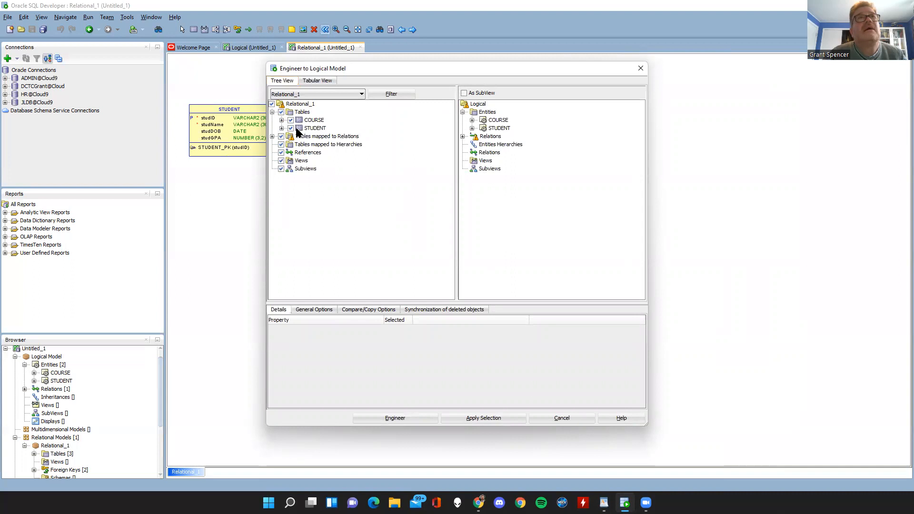
left_click(272, 137)
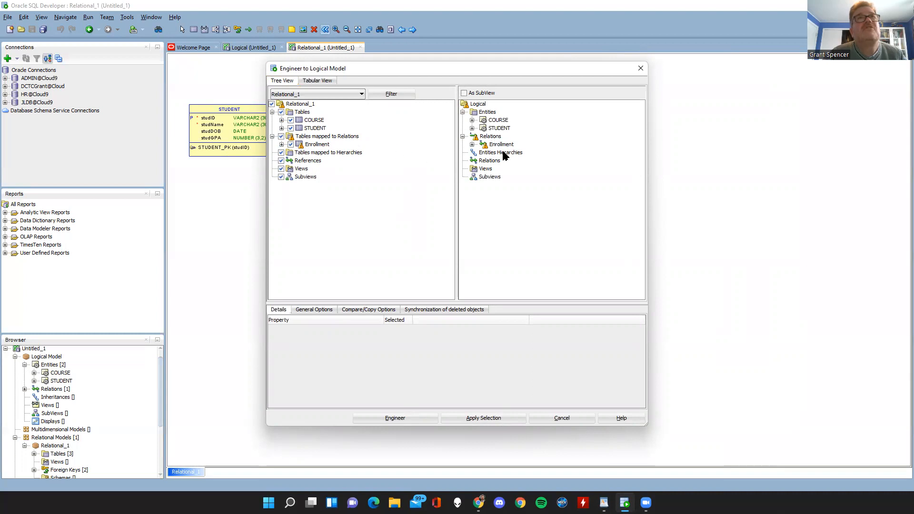
left_click(390, 418)
Reposition the COURSE and STUDENT entities at roughly the same height on either side of the logical diagram.
left_click_drag(804, 164, 724, 172)
left_click_drag(286, 202, 283, 265)
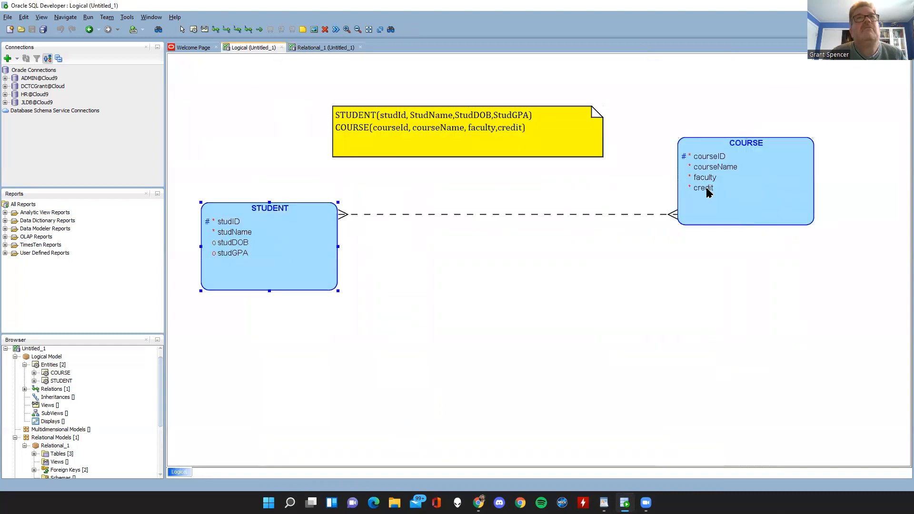
left_click_drag(706, 191, 708, 227)
Examine the attributes of the Enrollment relation in the logical model and close its properties without changes.
double_click(526, 217)
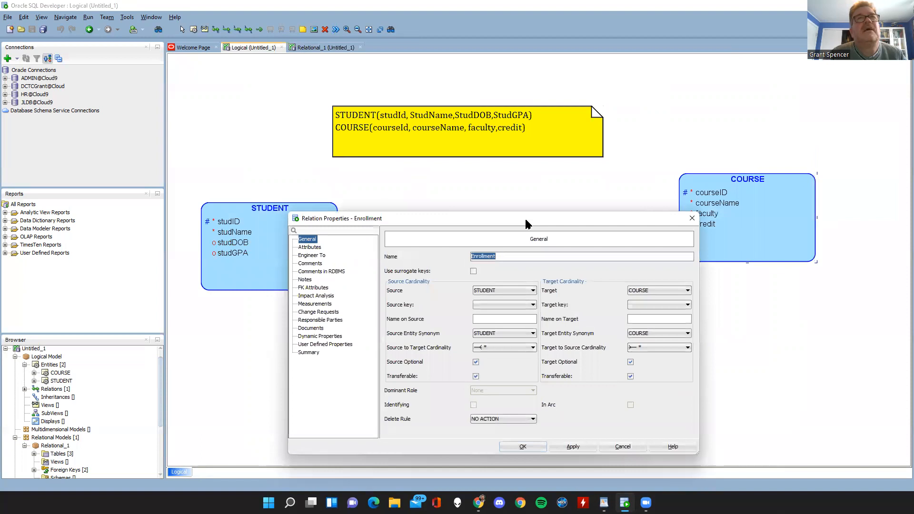
left_click(308, 247)
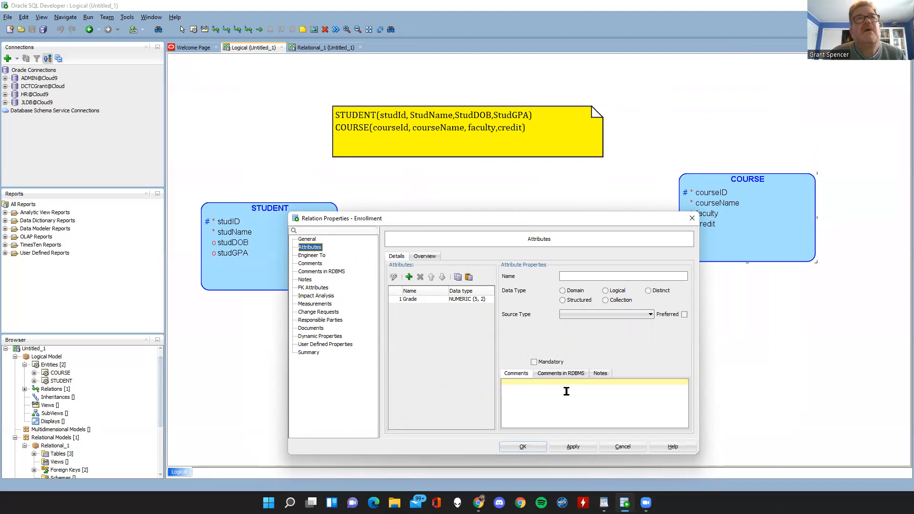
left_click(621, 447)
Align the STUDENT and COURSE entities so the relation line between them runs straight.
left_click_drag(300, 238, 291, 224)
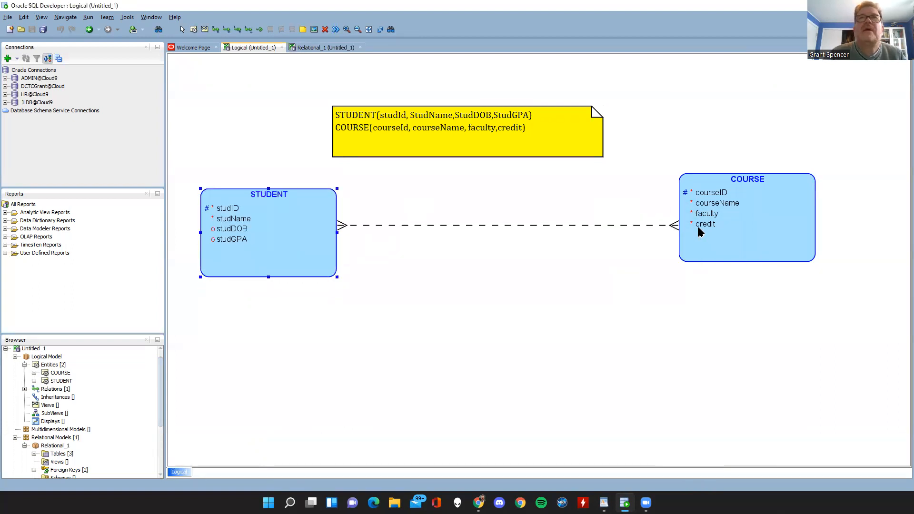
left_click_drag(698, 228, 697, 236)
left_click_drag(312, 236, 311, 233)
left_click_drag(680, 226, 633, 227)
Return to the relational diagram and bring the Enrollment and COURSE tables closer to STUDENT, keeping all three in a row.
left_click(321, 47)
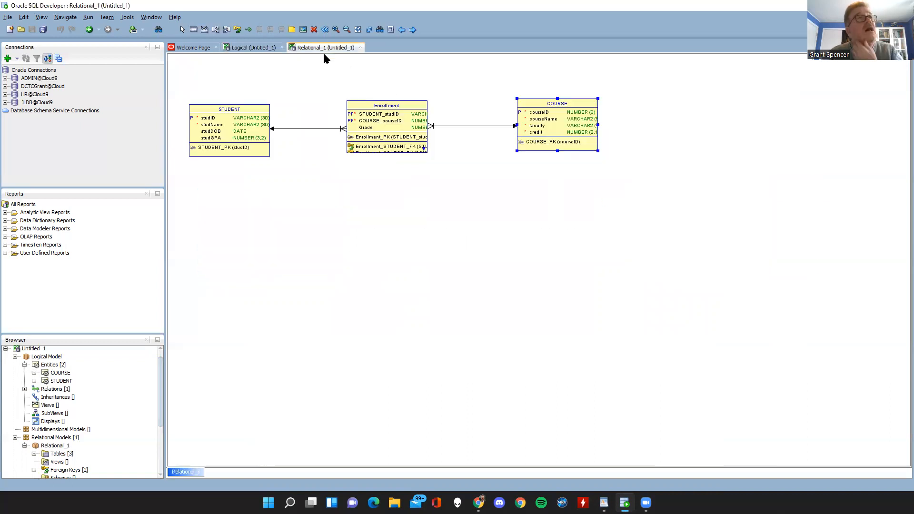
left_click_drag(371, 123, 338, 122)
left_click_drag(236, 120, 245, 118)
left_click_drag(572, 114, 516, 117)
Examine the STUDENT table's columns, including their comments and notes, overview, security and user-defined property settings.
double_click(238, 115)
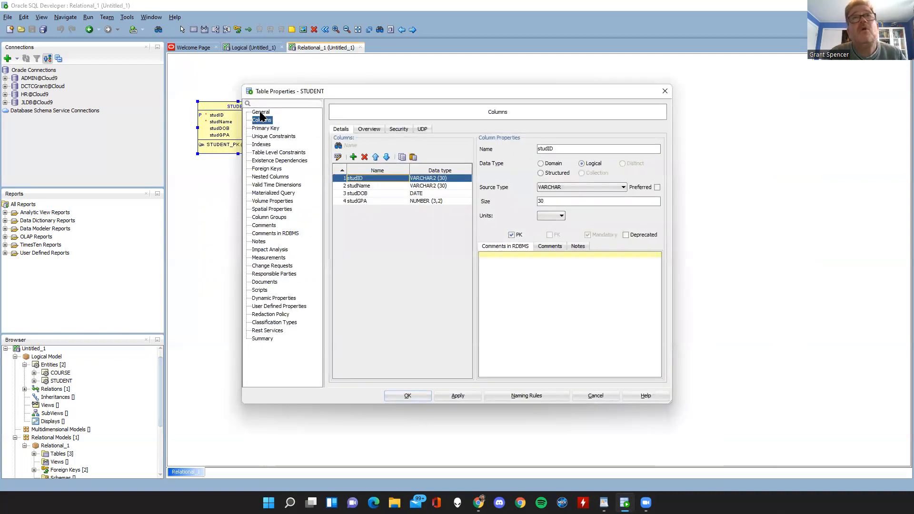
left_click(260, 112)
left_click(262, 120)
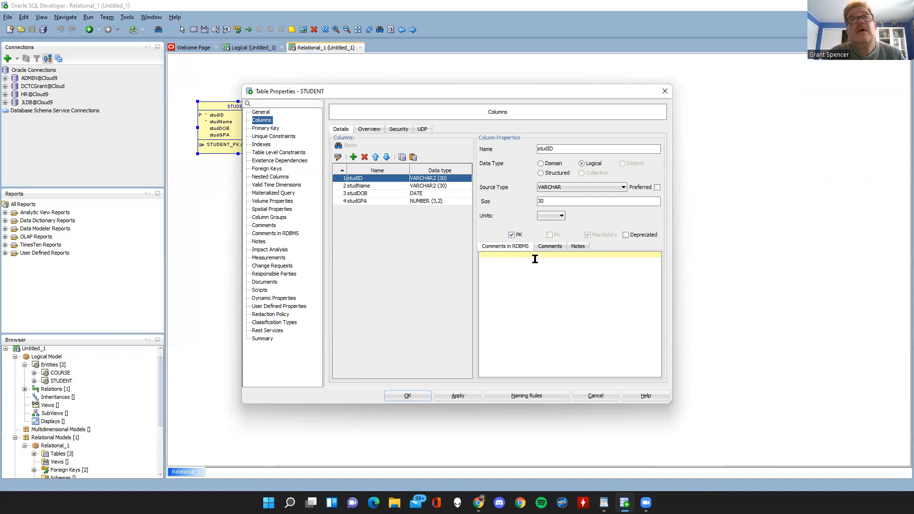
left_click(547, 248)
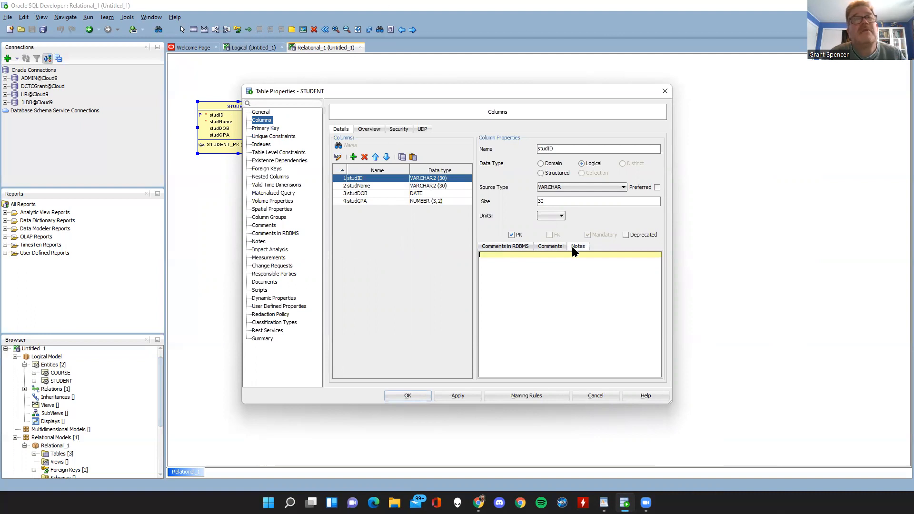
left_click(512, 248)
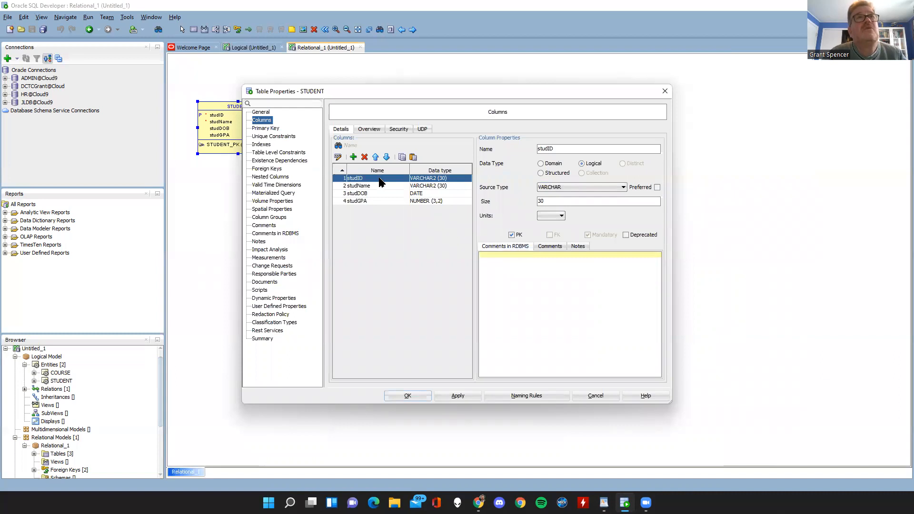
left_click(362, 130)
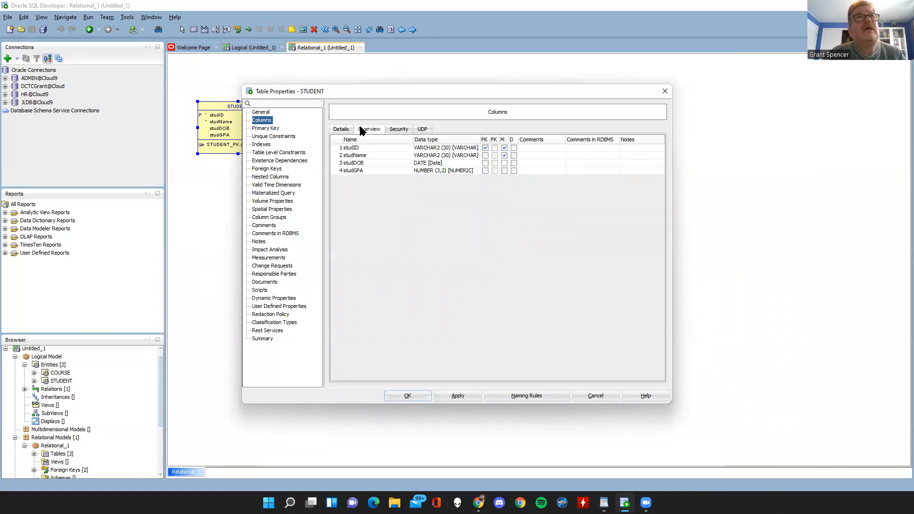
left_click(400, 128)
left_click(422, 129)
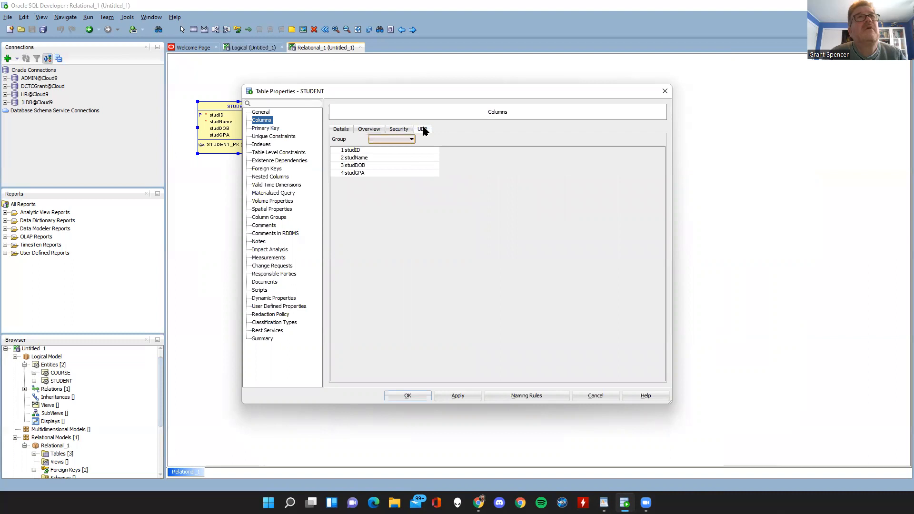
left_click(335, 130)
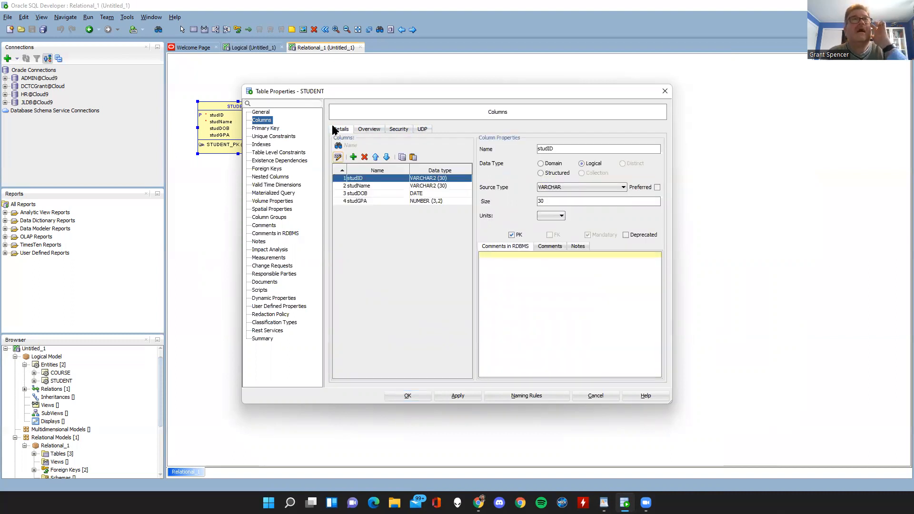
Look over the STUDENT table's general properties and comment pages, including Comments in RDBMS, and leave without changes.
left_click(265, 113)
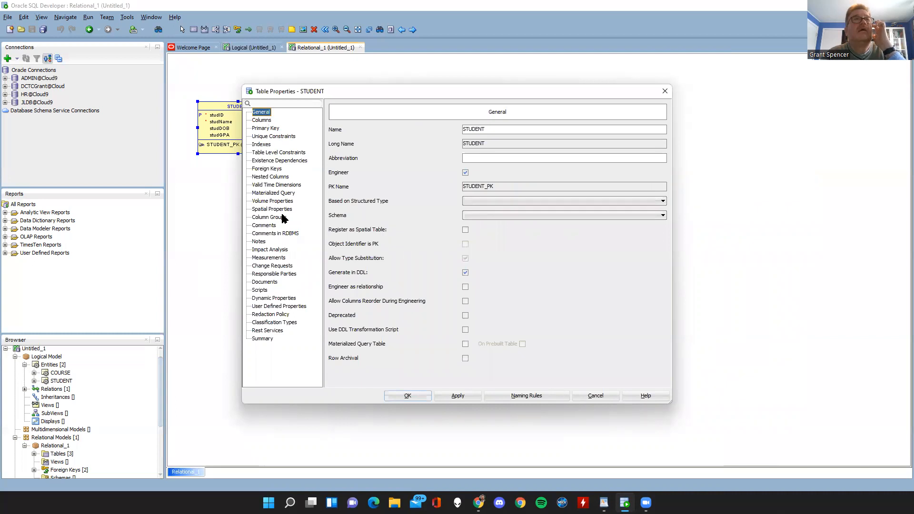
left_click(272, 233)
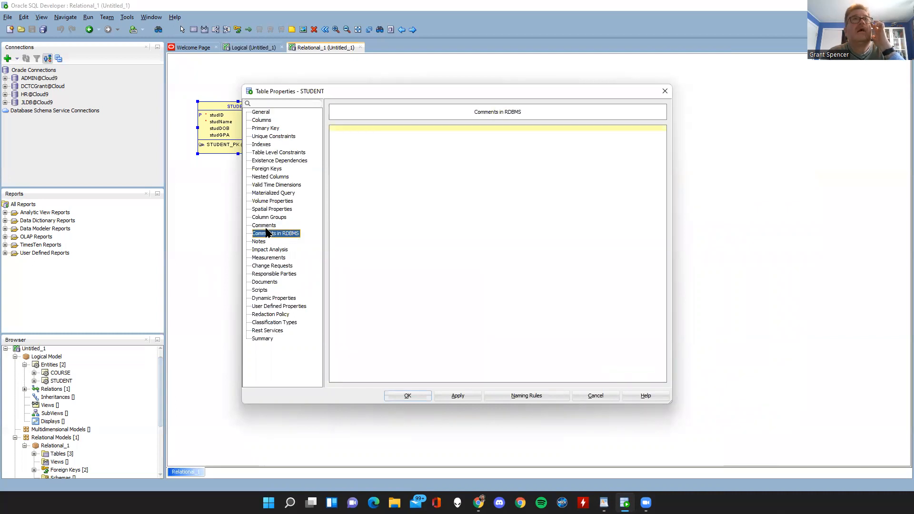
left_click(266, 224)
left_click(265, 220)
left_click(269, 233)
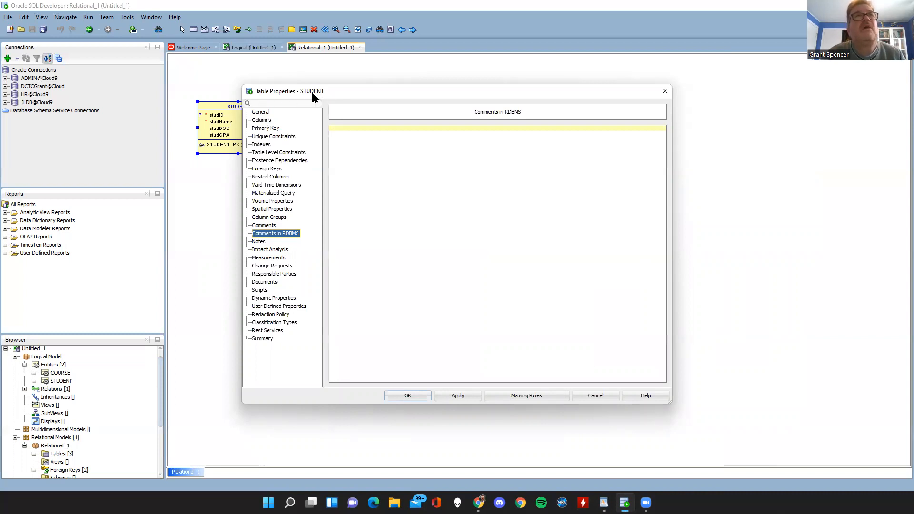
left_click(591, 397)
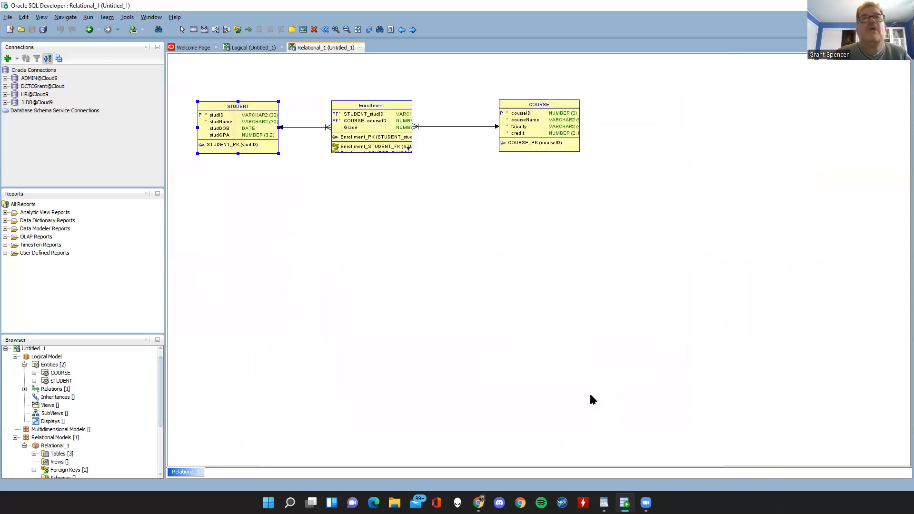
Add the RDBMS comment "Accociates STUDENT and GRADE" to the Enrollment table and save it.
double_click(354, 129)
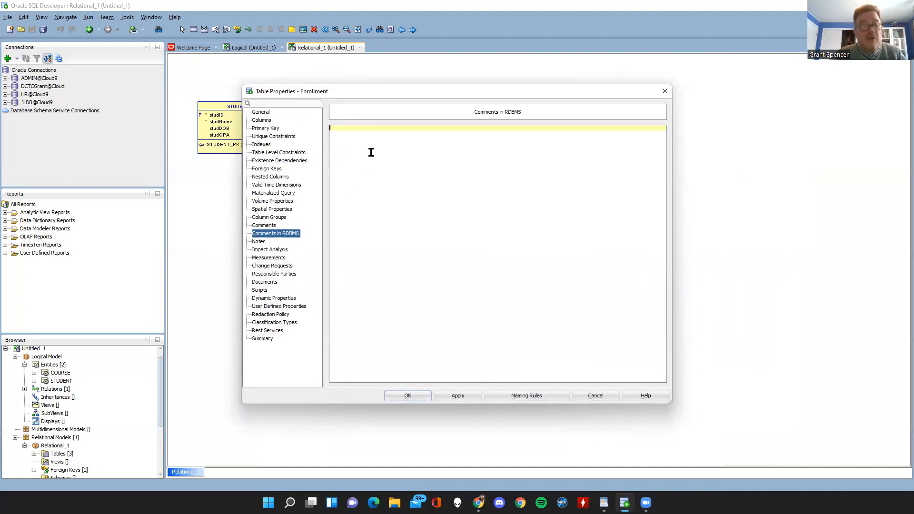
type("Accociates STUDENT and GRADE")
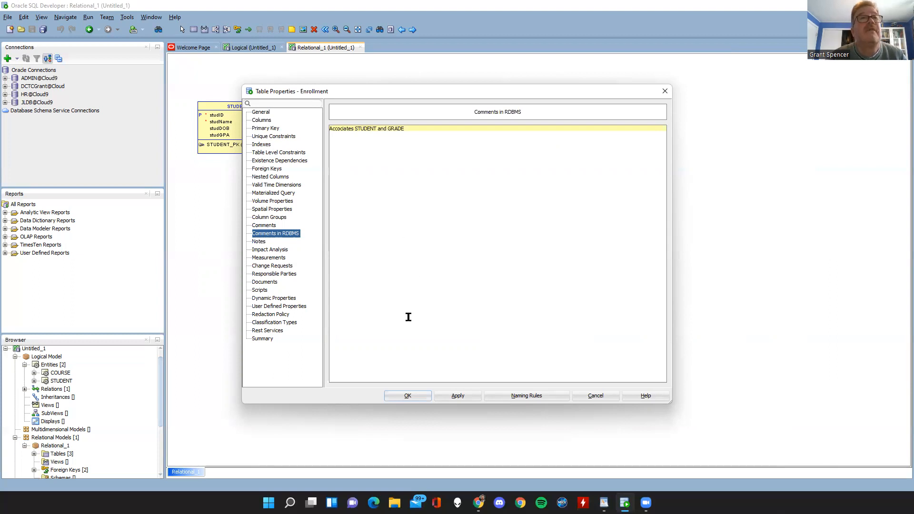
left_click(407, 395)
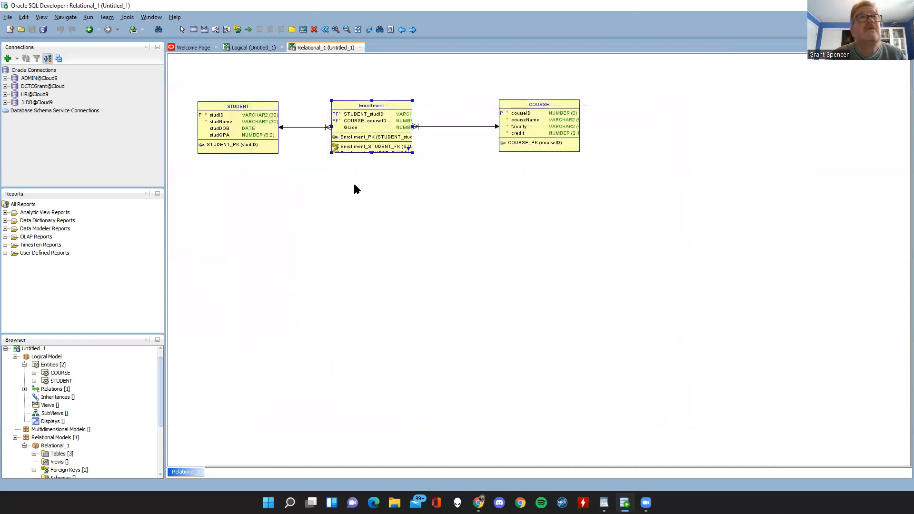
Add the RDBMS comment "Grade of Student ... Must not exceed 100.00" to the Enrollment table's Grade column and save it.
double_click(367, 123)
left_click(262, 121)
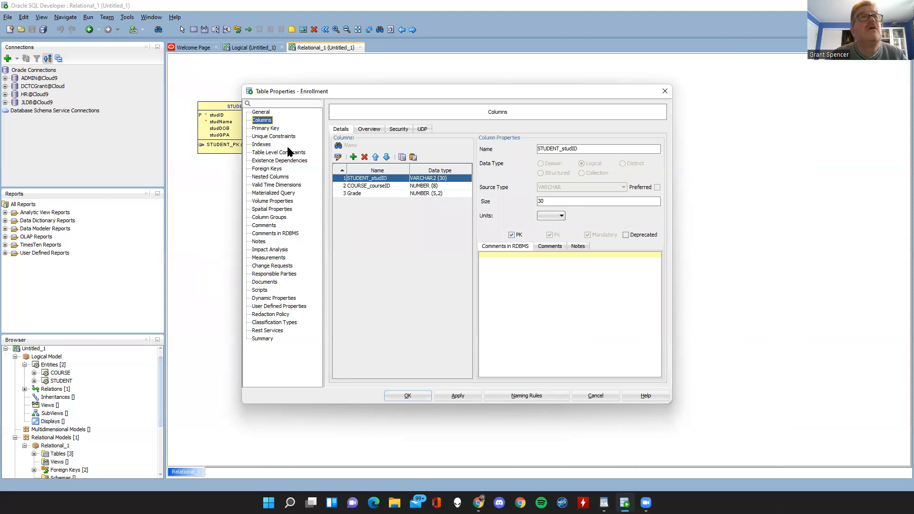
left_click(357, 193)
left_click(487, 256)
type("Grade of Student ... Must not exceed 100.00")
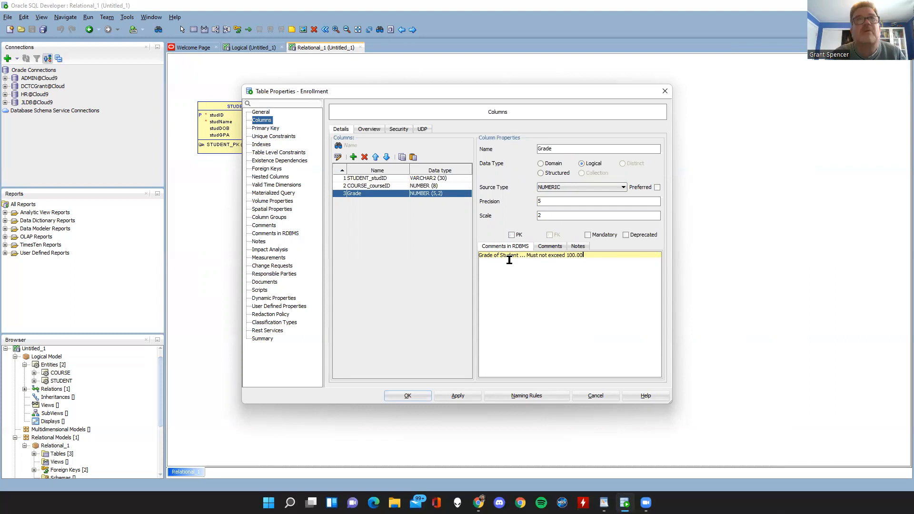
left_click(408, 395)
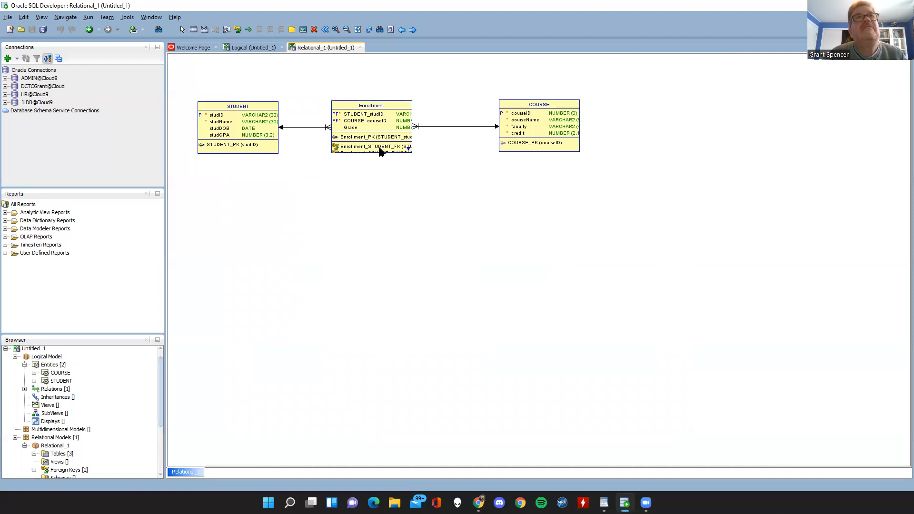
Preview the DDL of the STUDENT table and select its whole script.
left_click(261, 125)
right_click(240, 129)
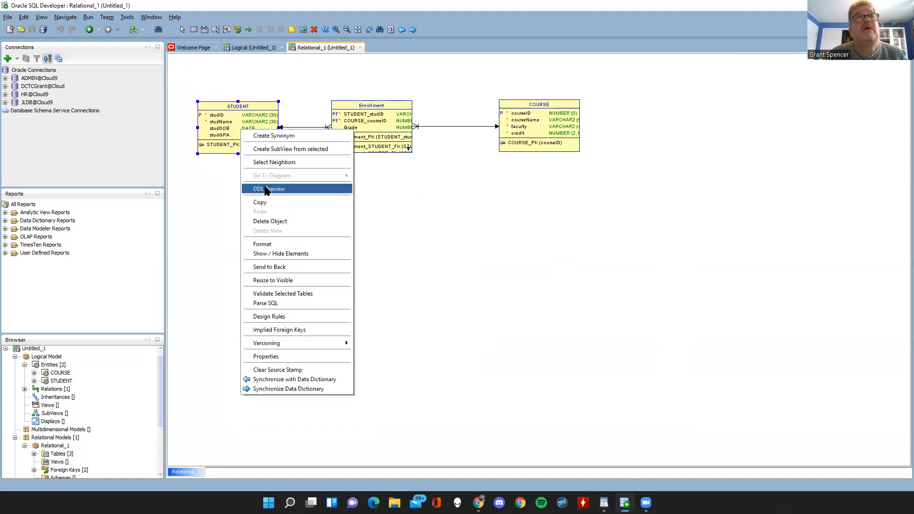
left_click(266, 190)
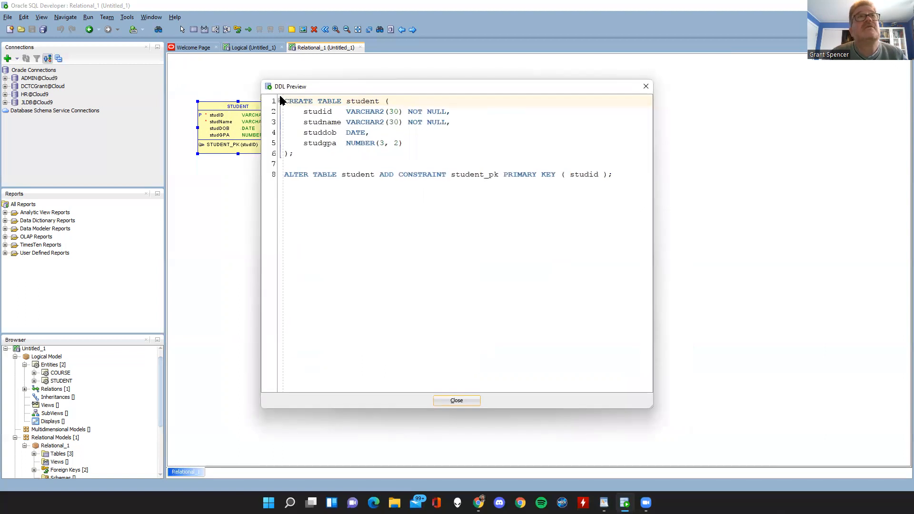
left_click_drag(282, 104, 636, 181)
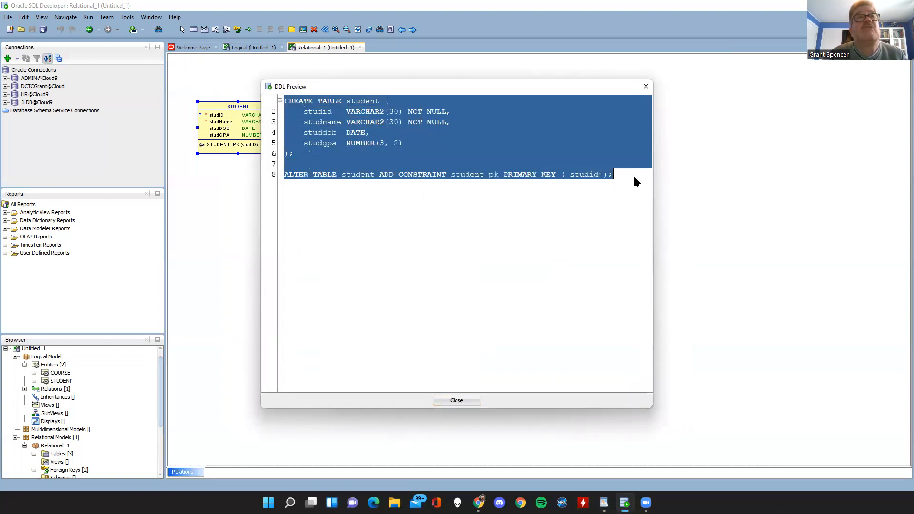
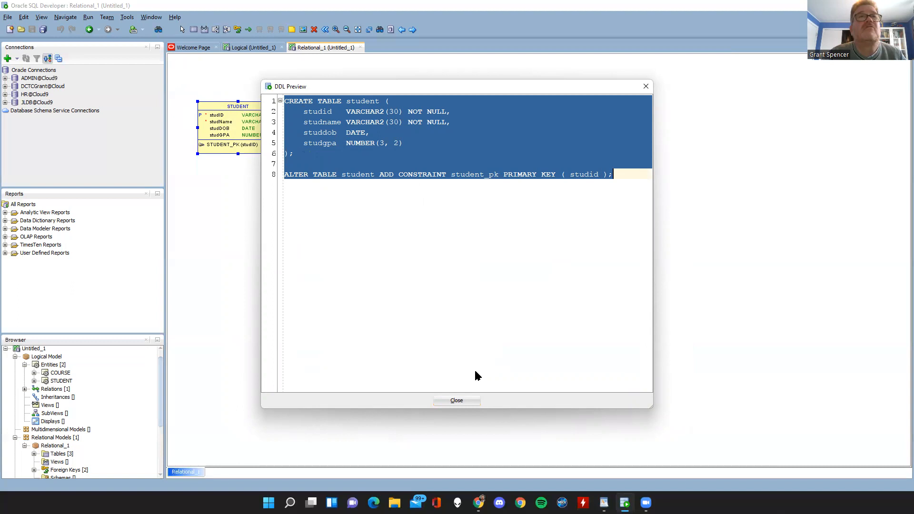
Leave the STUDENT script, preview the COURSE table's DDL, and close the preview.
left_click(453, 400)
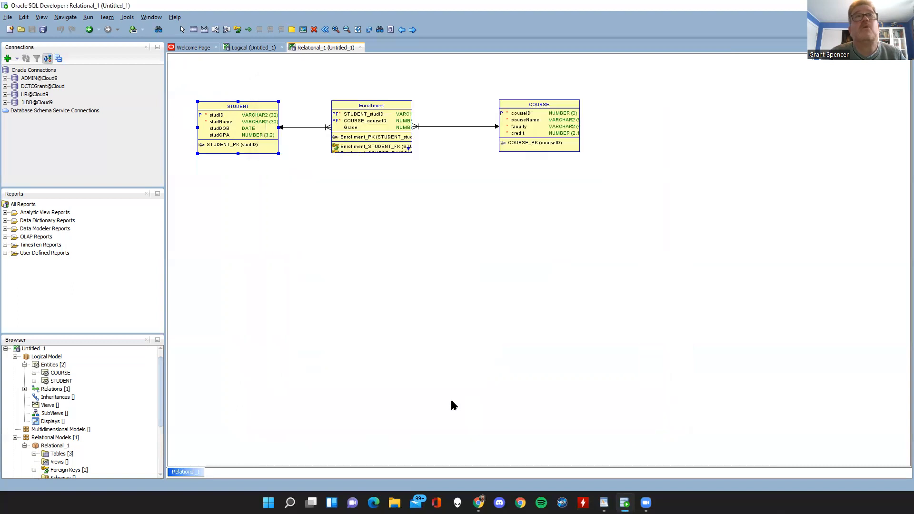
right_click(541, 126)
left_click(570, 186)
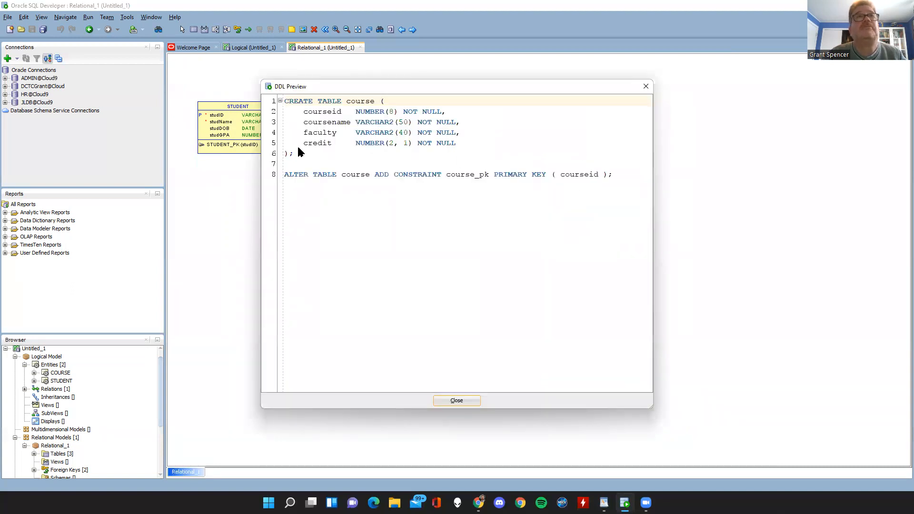
left_click(443, 401)
left_click(467, 205)
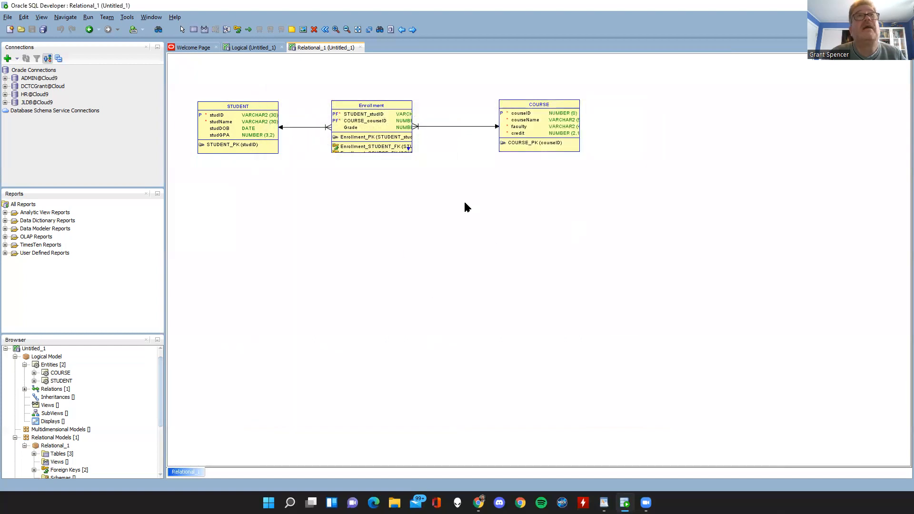
Generate the DDL of Relational_1 for Oracle Database 21c with the default generation options and enlarge the DDL editor.
left_click(391, 30)
left_click(309, 126)
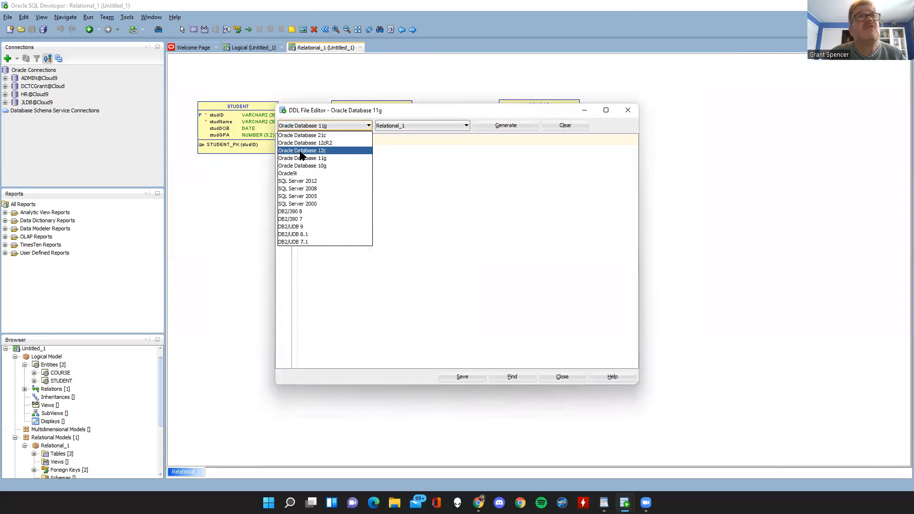
left_click(308, 135)
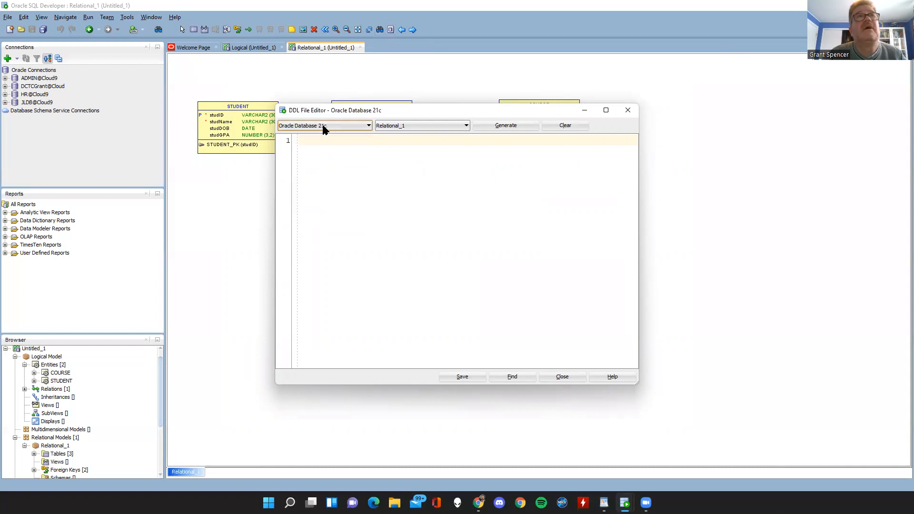
left_click(319, 126)
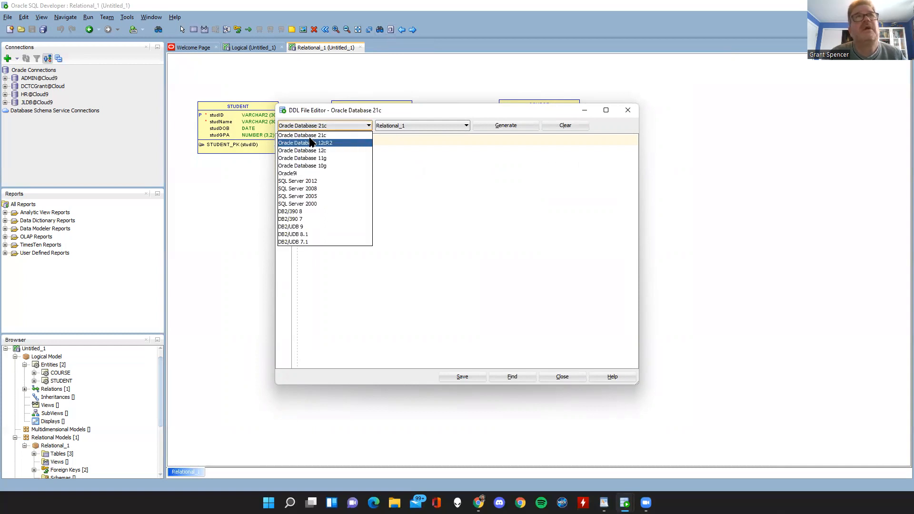
left_click(309, 136)
left_click(322, 127)
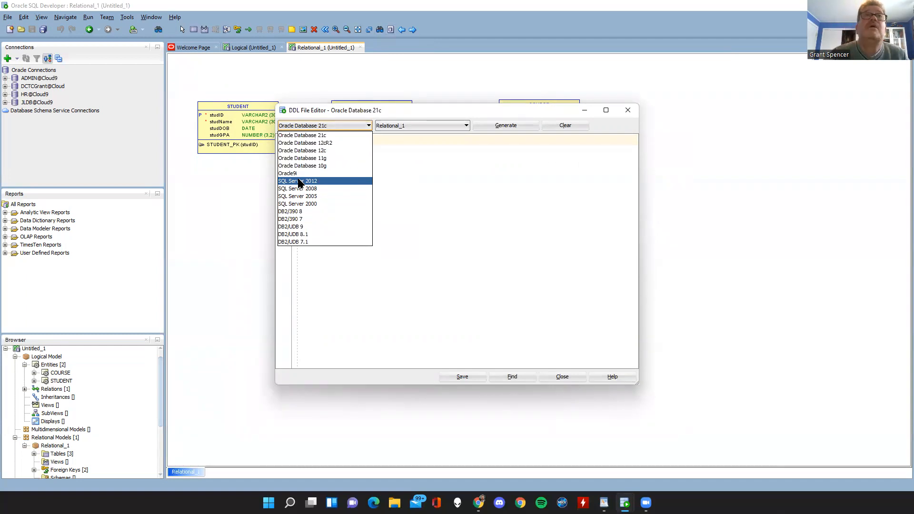
left_click(412, 151)
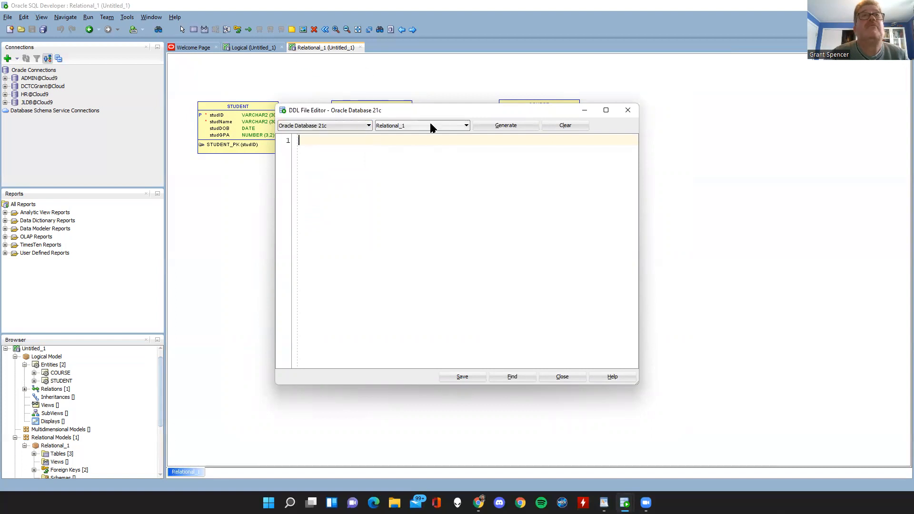
left_click(514, 123)
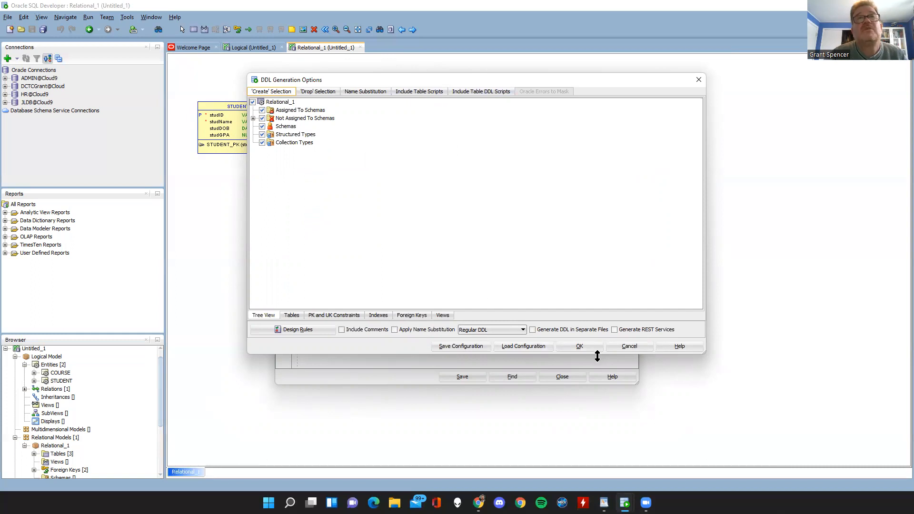
left_click(586, 347)
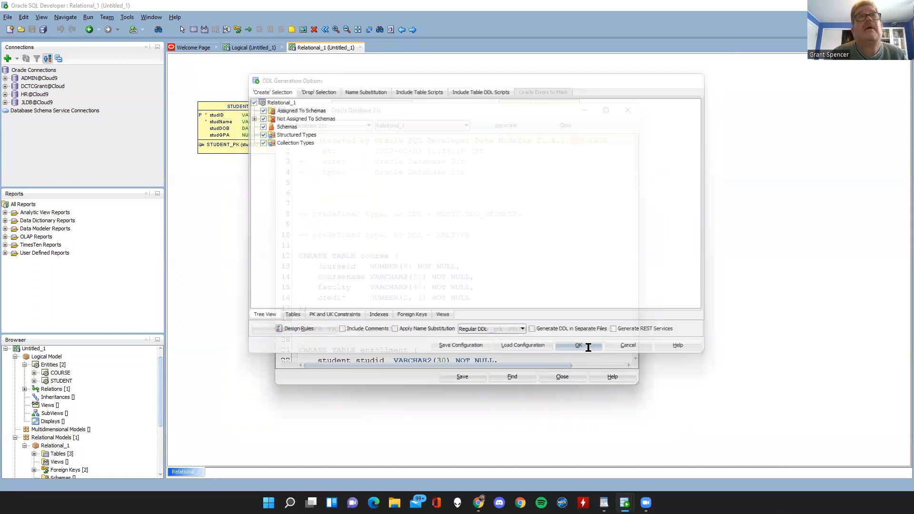
left_click(606, 110)
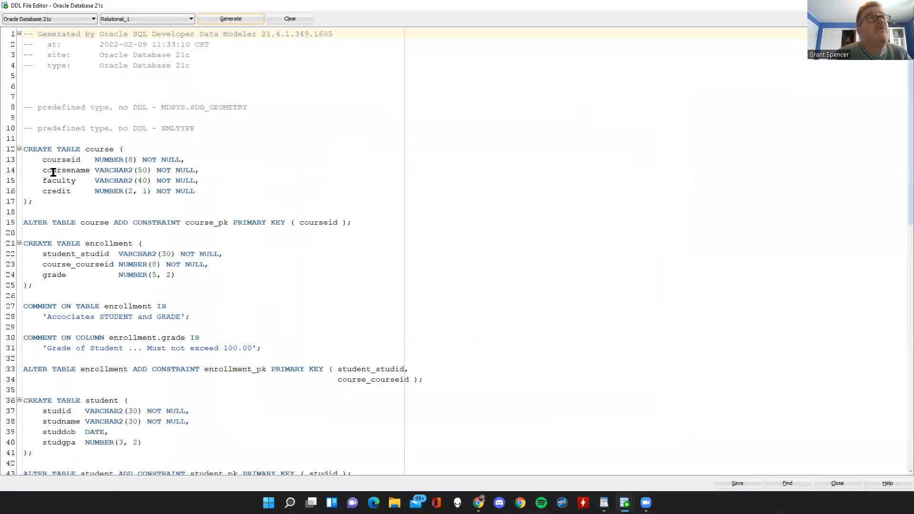
Examine the generated course table statements, the enrollment table and grade column comments, and the enrollment primary key constraint.
left_click_drag(23, 148, 369, 224)
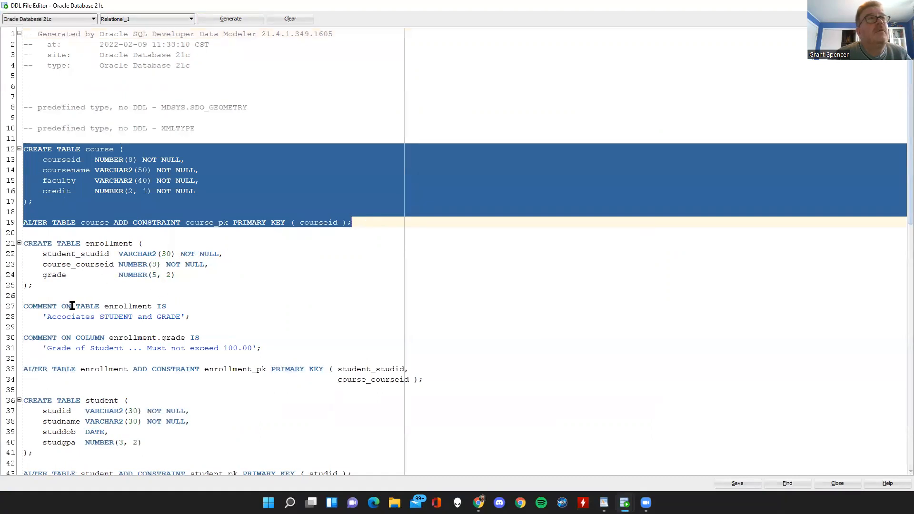
left_click_drag(23, 305, 192, 317)
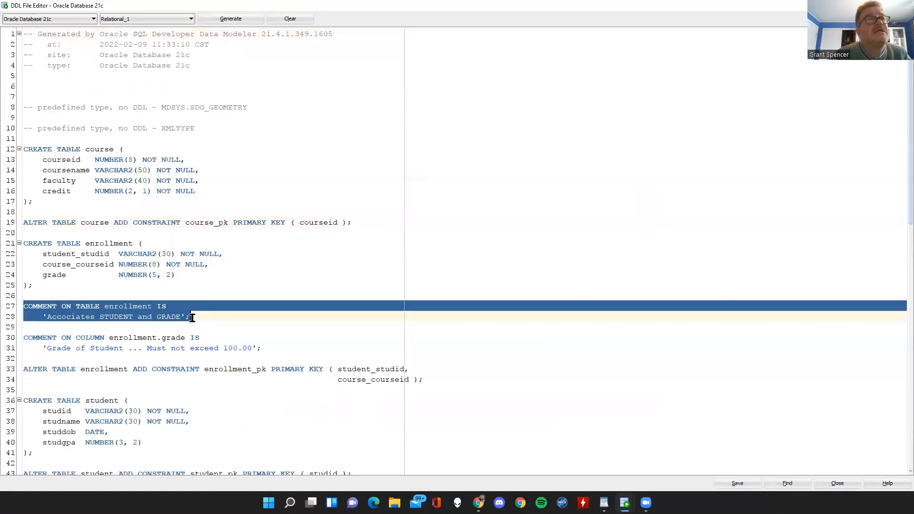
left_click_drag(24, 337, 325, 345)
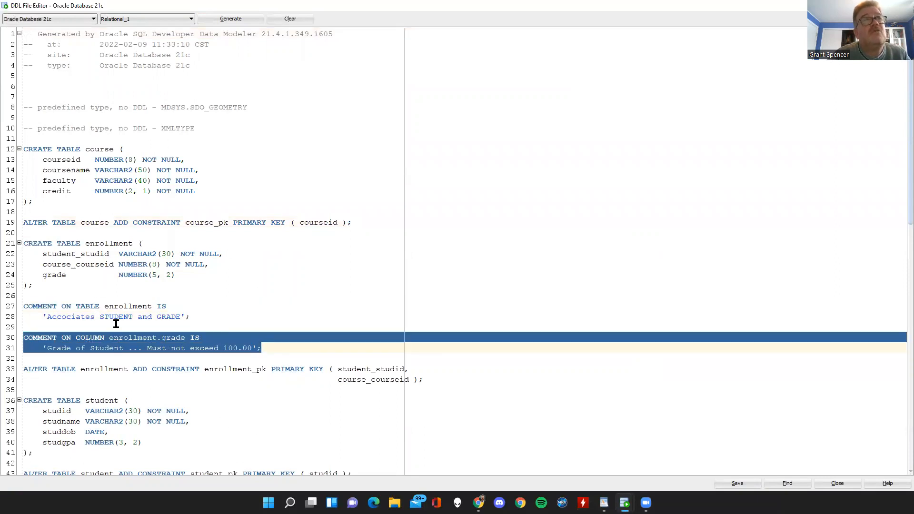
left_click(243, 371)
scroll(244, 366, "down", 6)
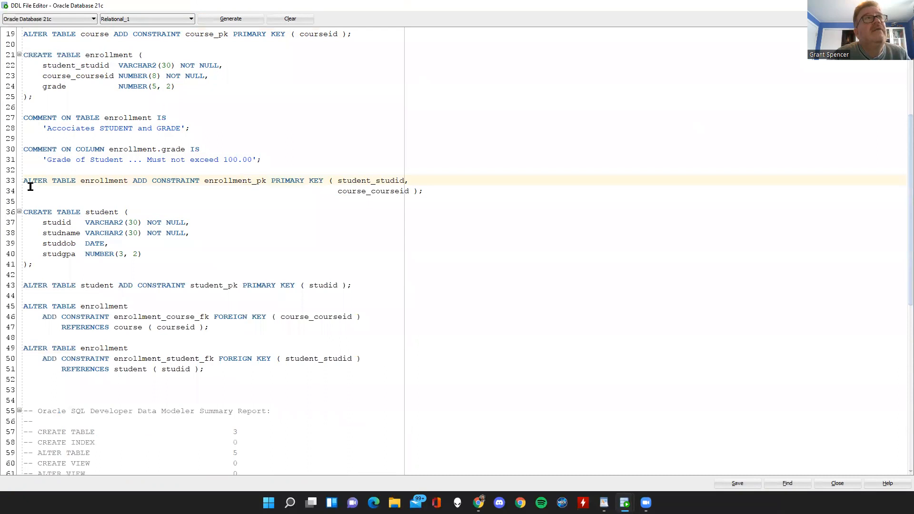
left_click_drag(23, 181, 423, 192)
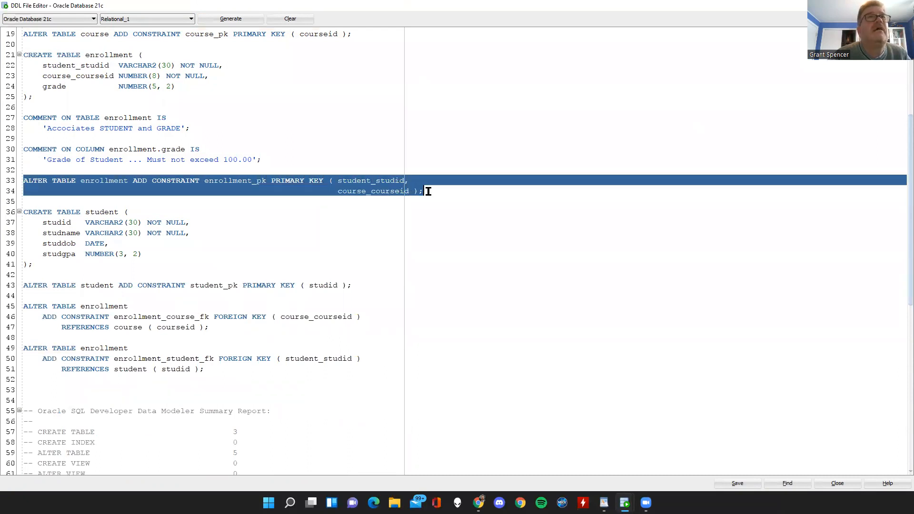
scroll(391, 191, "up", 2)
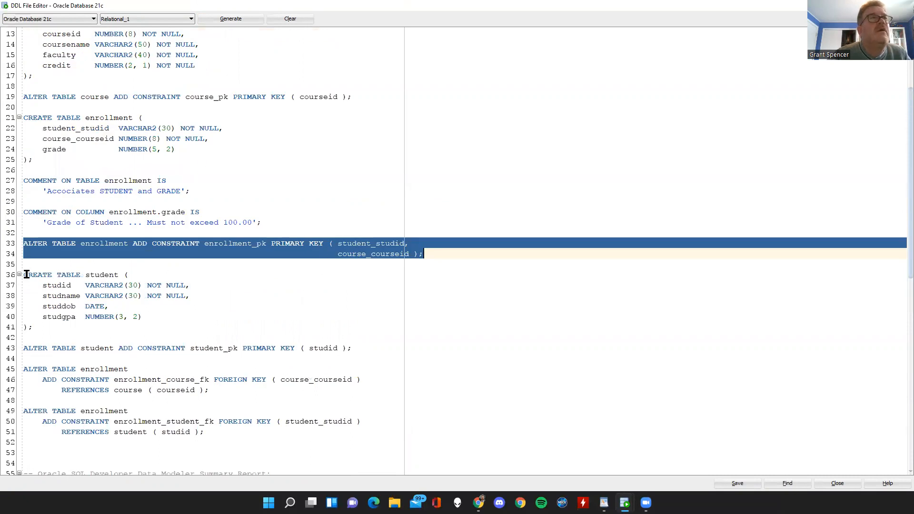
Examine the student primary key, the two enrollment foreign key statements, and the summary report in the generated script.
left_click_drag(33, 347, 238, 348)
left_click(154, 372)
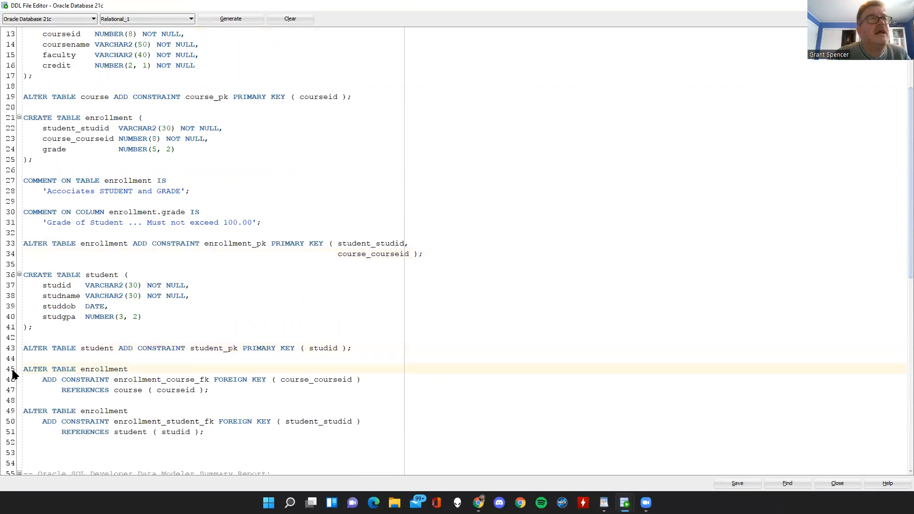
scroll(22, 333, "down", 4)
left_click_drag(23, 240, 281, 301)
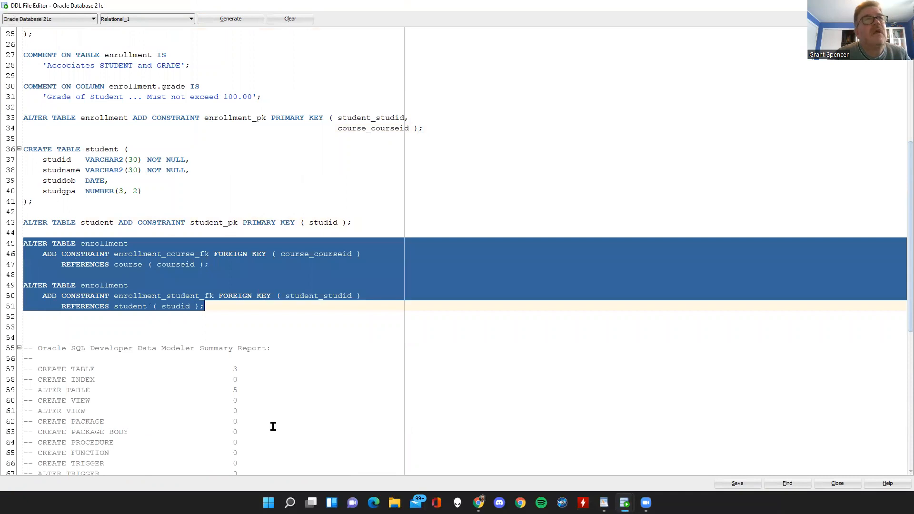
scroll(270, 425, "down", 10)
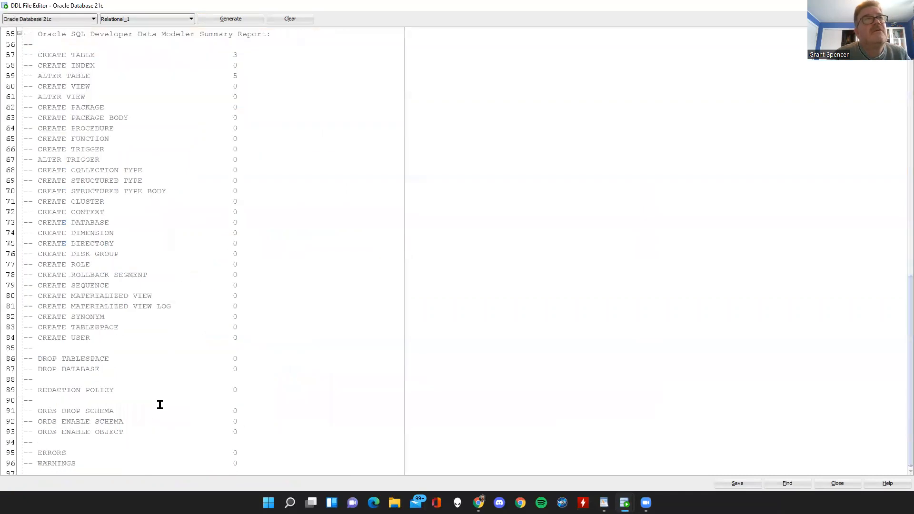
scroll(157, 313, "up", 14)
scroll(157, 313, "up", 4)
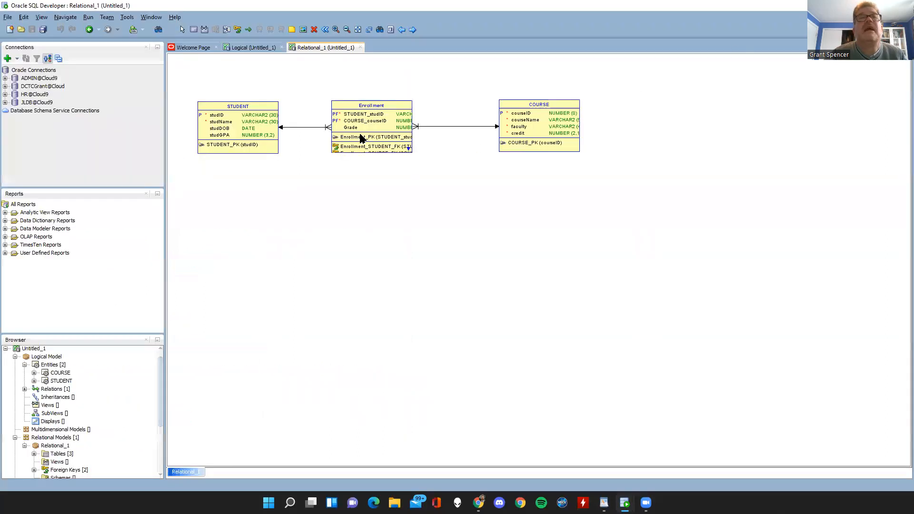
Add a column named "crap" to the Enrollment table without choosing a data type and save it.
double_click(364, 130)
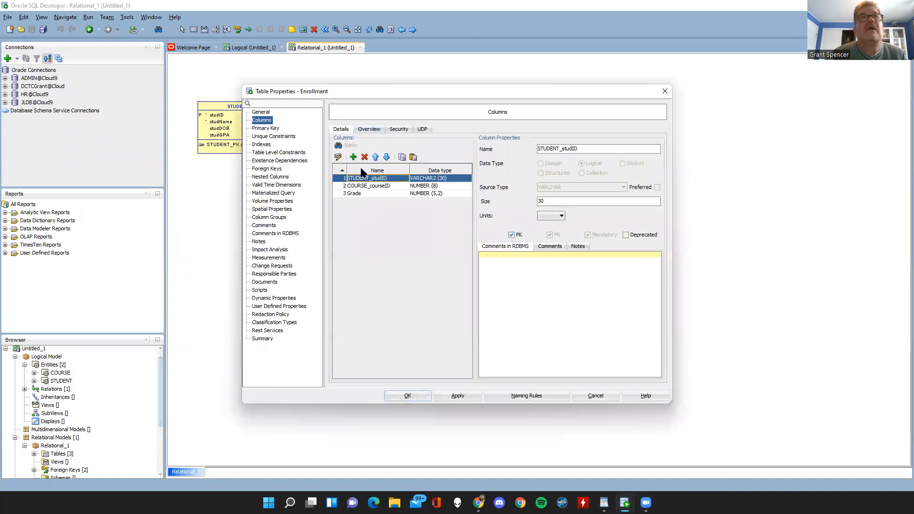
left_click(353, 157)
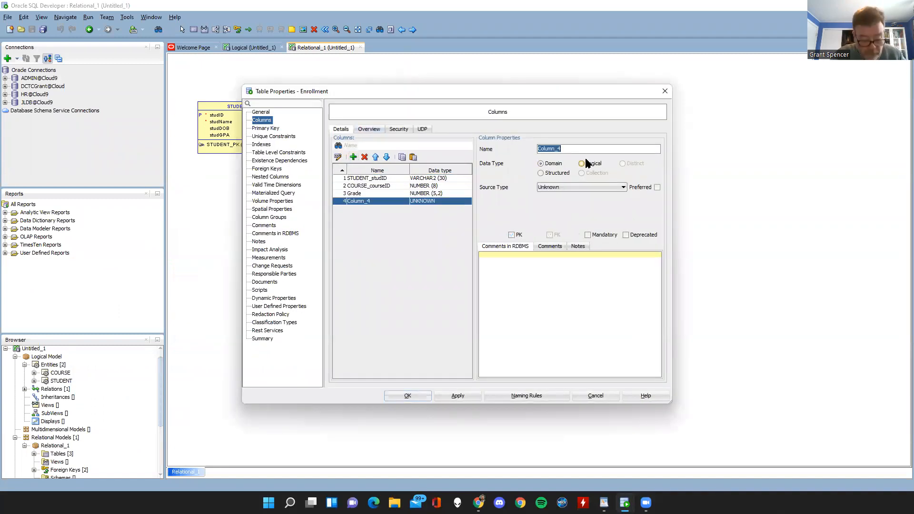
type("crap")
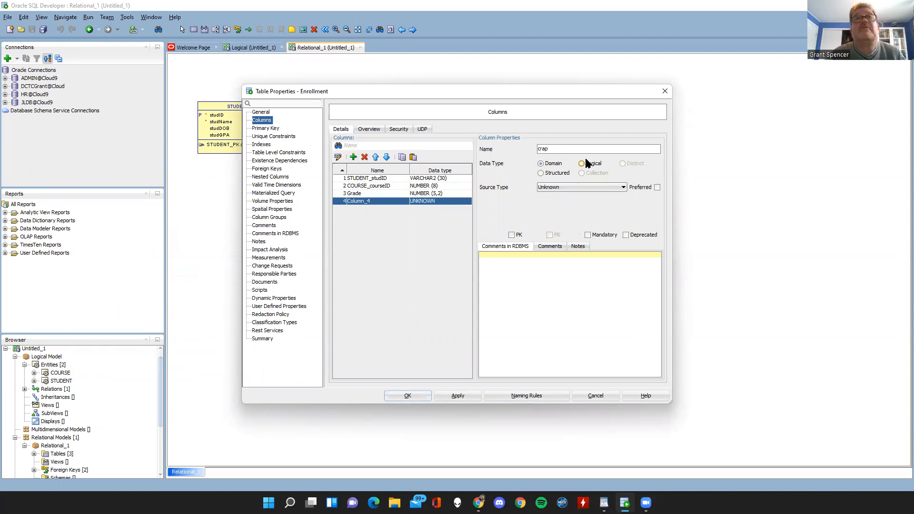
left_click(403, 395)
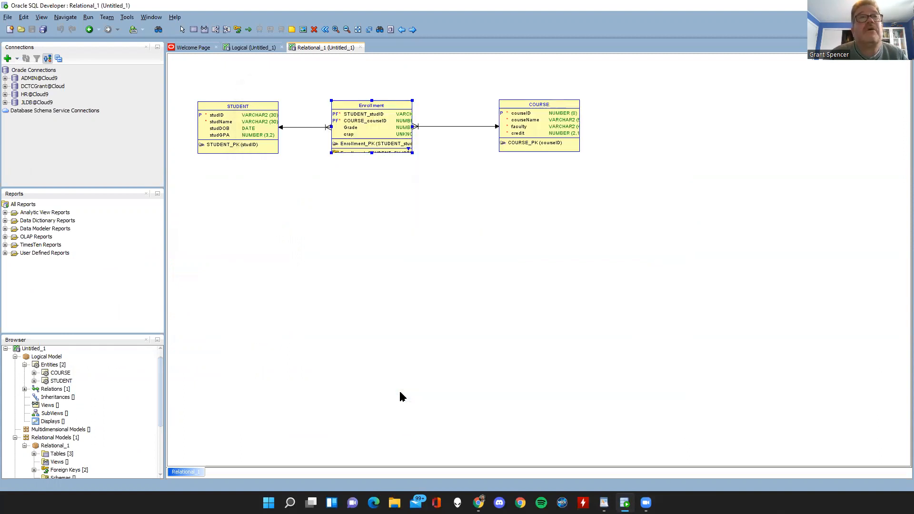
Preview the Enrollment table's DDL, highlight the line below the crap column, and close the preview.
right_click(373, 138)
left_click(387, 195)
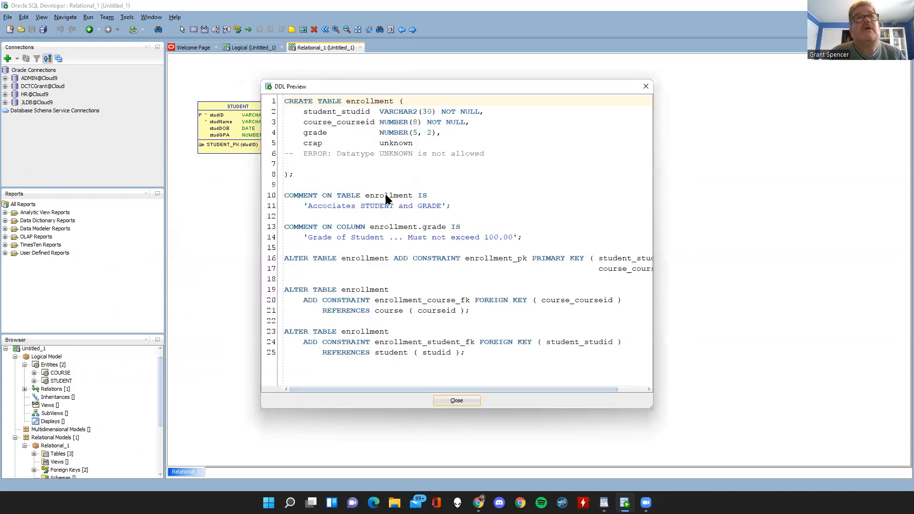
scroll(442, 230, "right", 3)
scroll(441, 229, "left", 3)
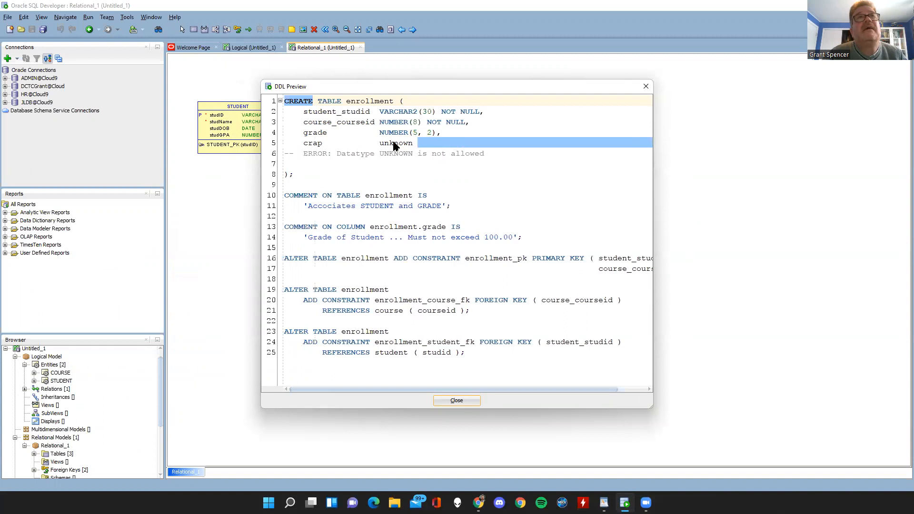
left_click_drag(299, 154, 494, 161)
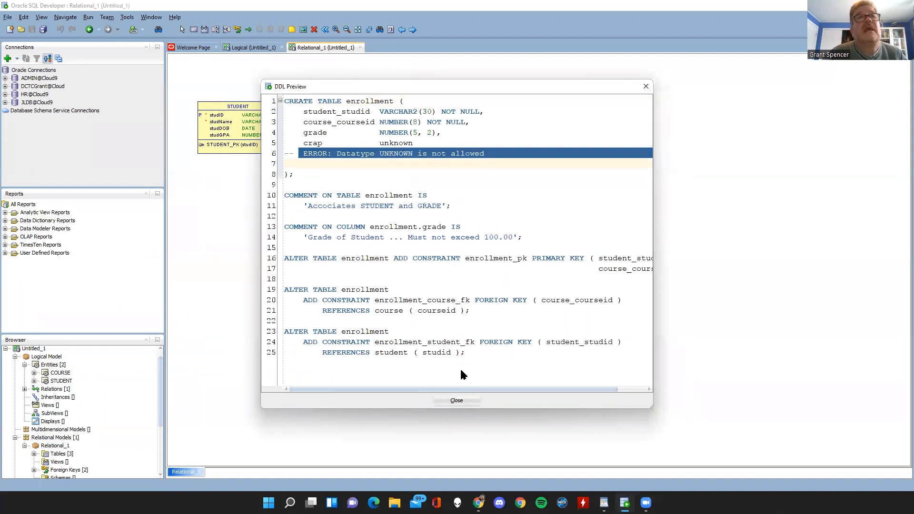
left_click(457, 400)
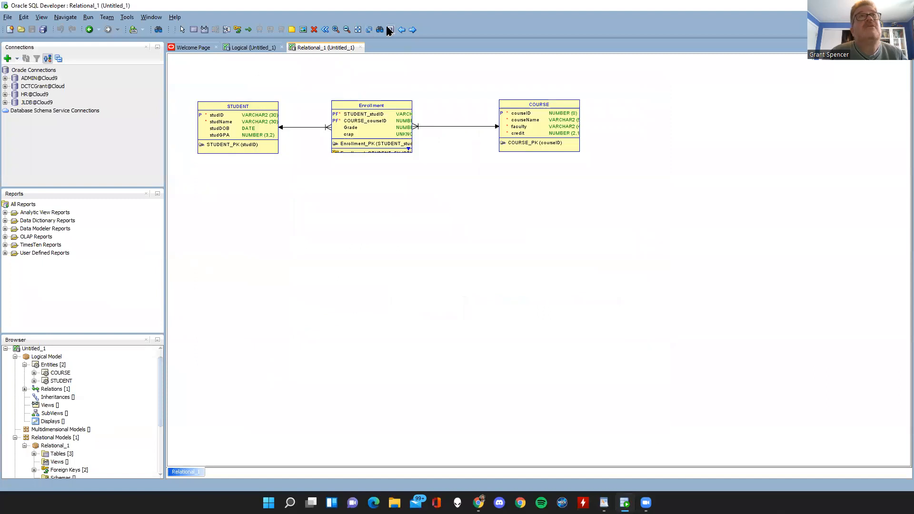
Generate the full model's DDL for Oracle Database 11g, highlight the line below the crap column, and close the DDL editor.
left_click(390, 29)
left_click(237, 19)
left_click(551, 376)
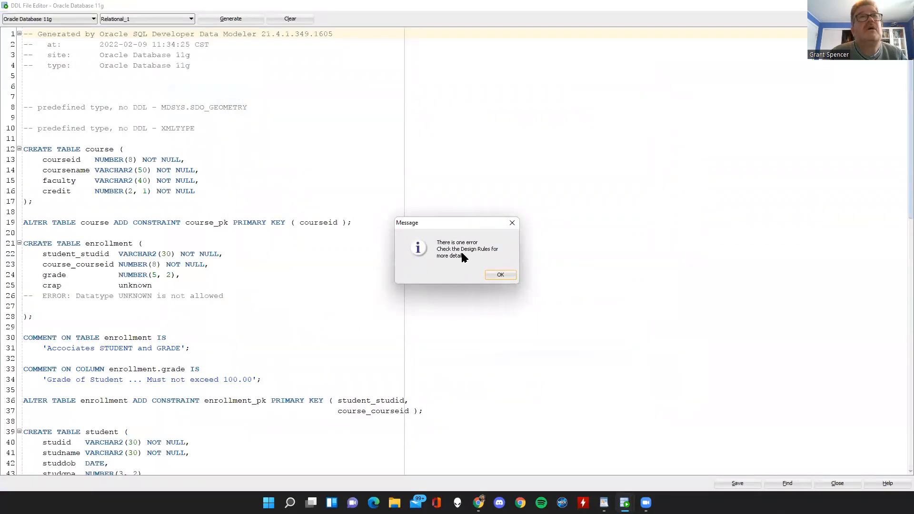
left_click(495, 277)
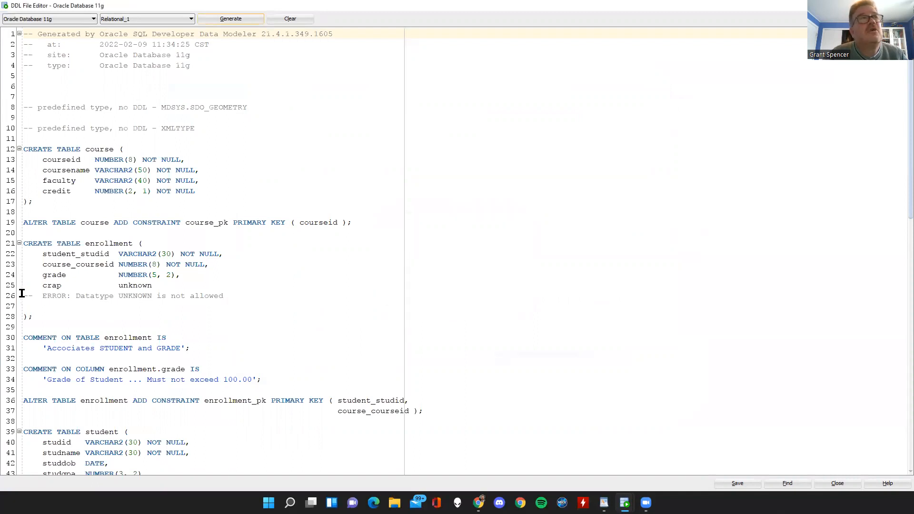
left_click_drag(21, 295, 277, 296)
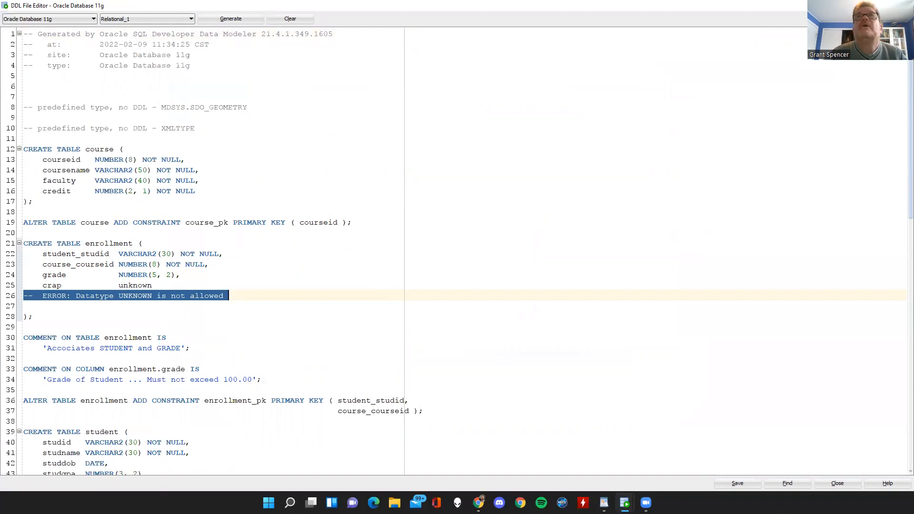
left_click(903, 6)
Give the Enrollment table's crap column the logical data type CLOB and save the table properties.
double_click(368, 126)
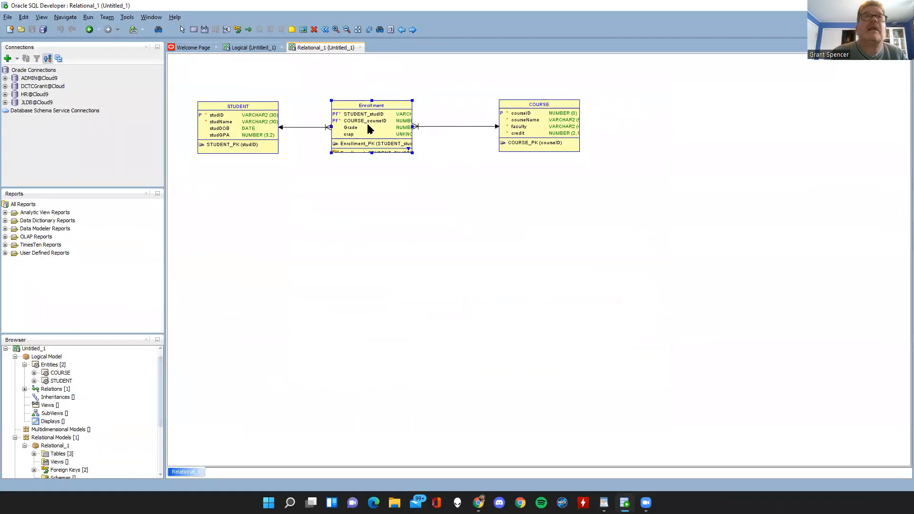
left_click(365, 200)
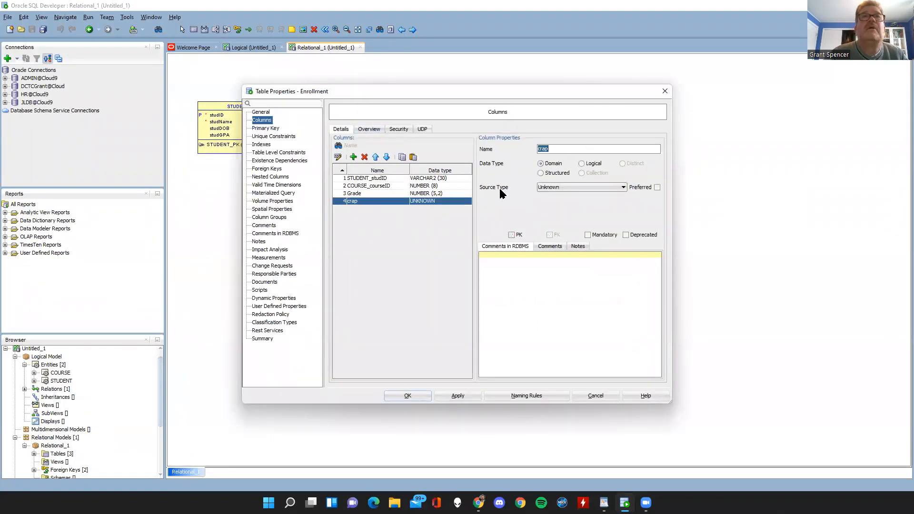
left_click(581, 164)
left_click(574, 187)
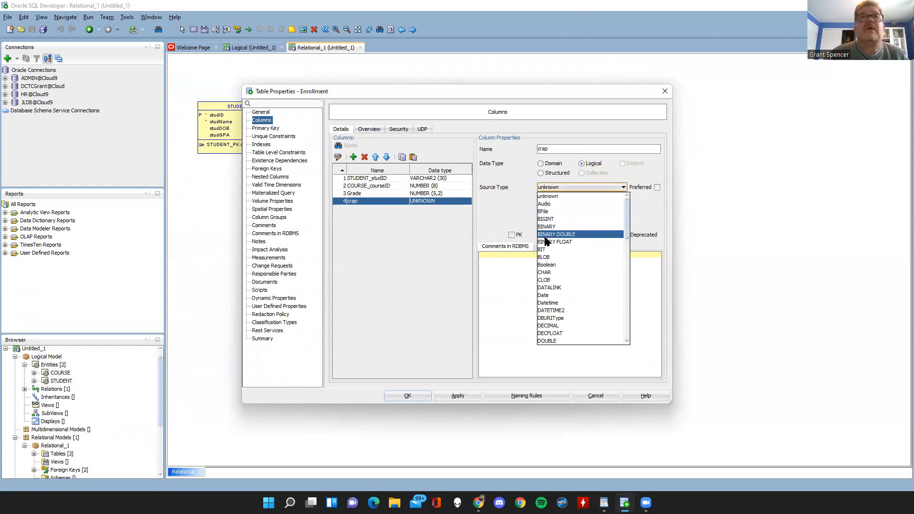
left_click(542, 280)
left_click(409, 396)
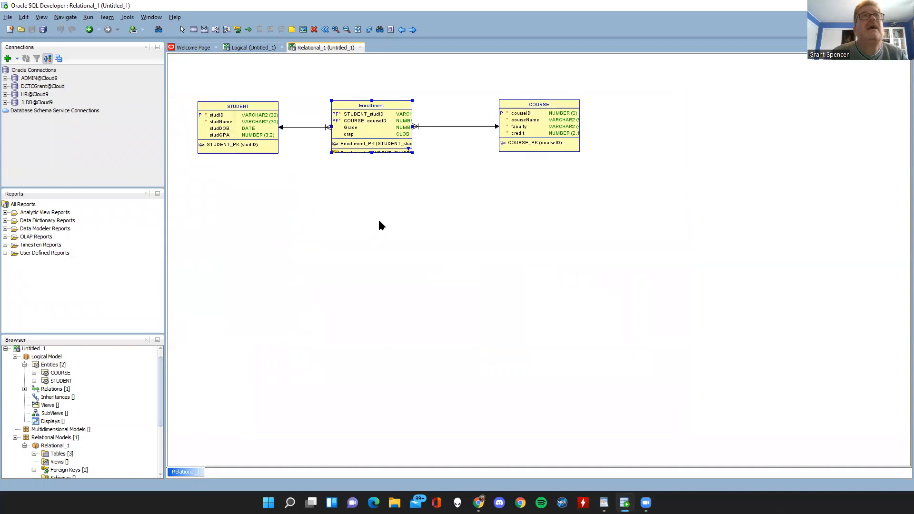
Regenerate the relational model's DDL for Oracle Database 11g, check the crap column line in the enrollment table, and close the editor.
left_click(390, 29)
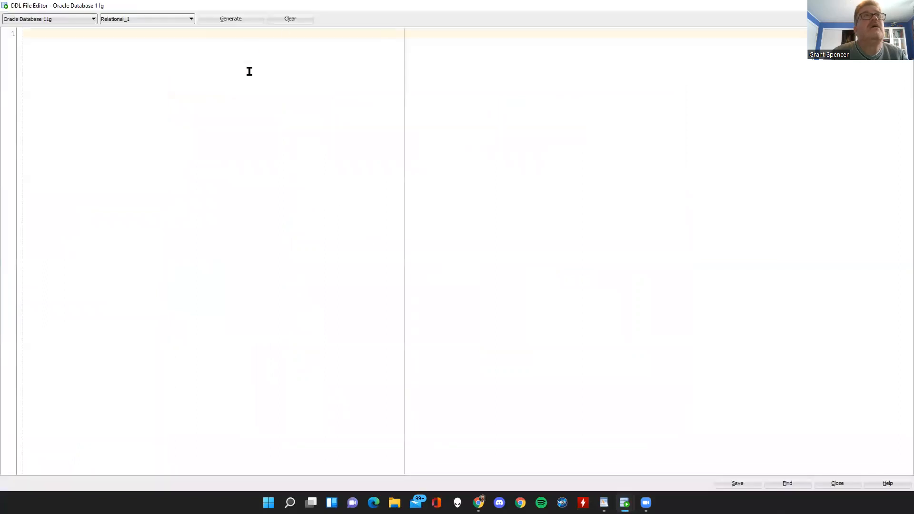
left_click(225, 20)
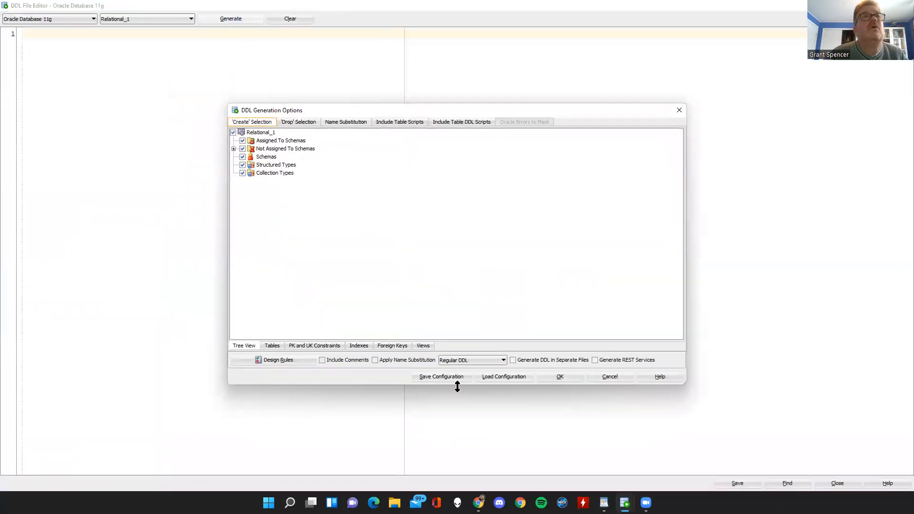
left_click(558, 376)
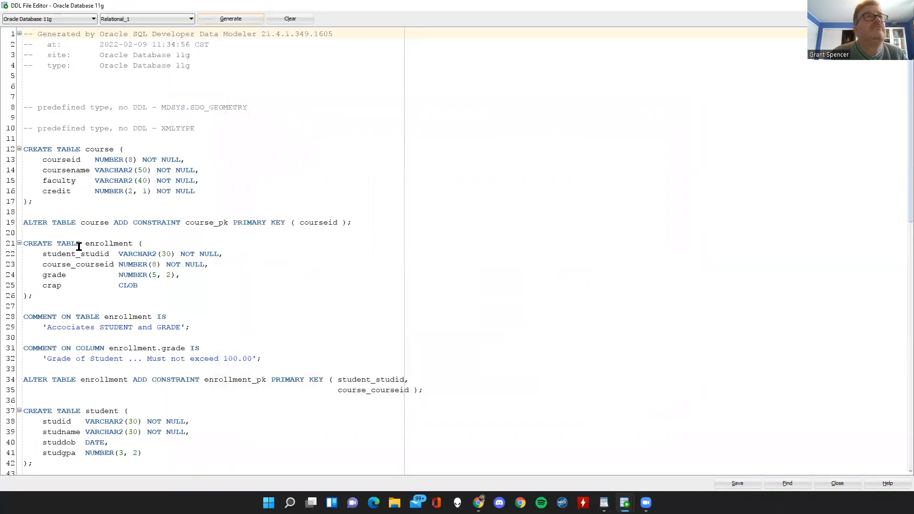
left_click_drag(25, 293, 202, 286)
left_click(210, 314)
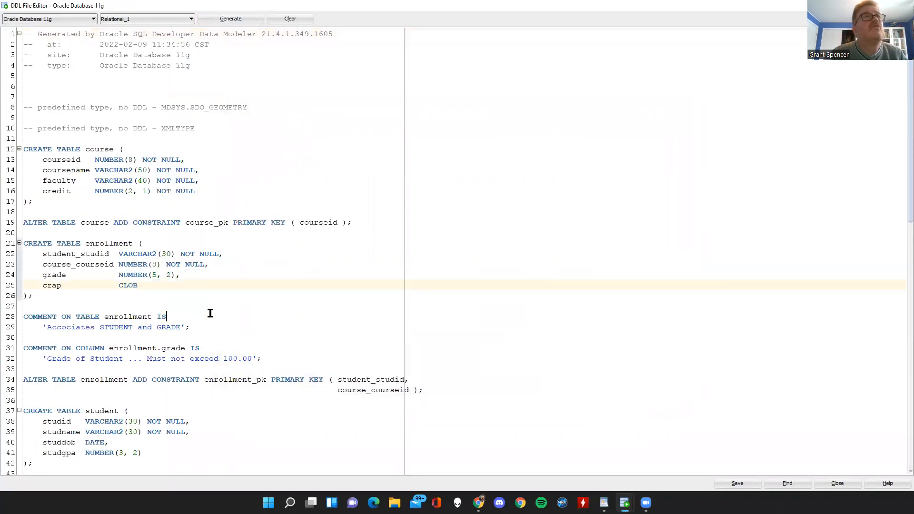
left_click(903, 6)
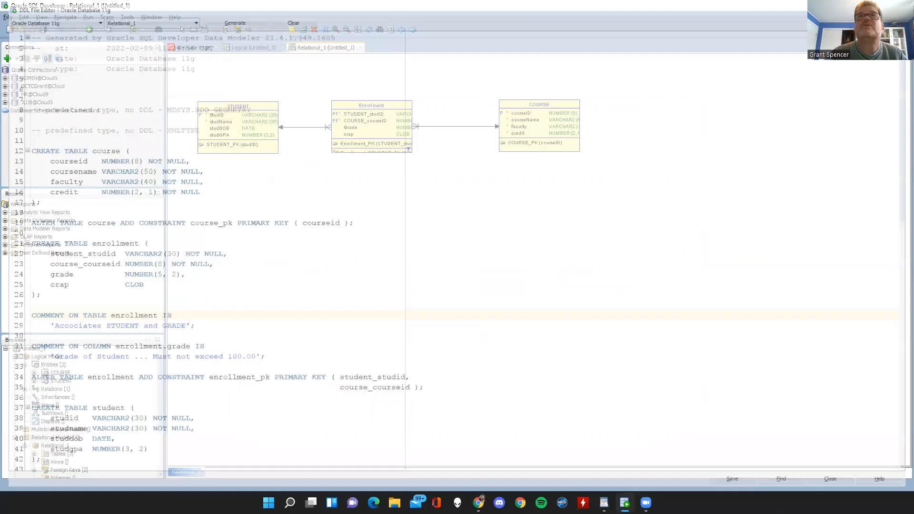
left_click(381, 145)
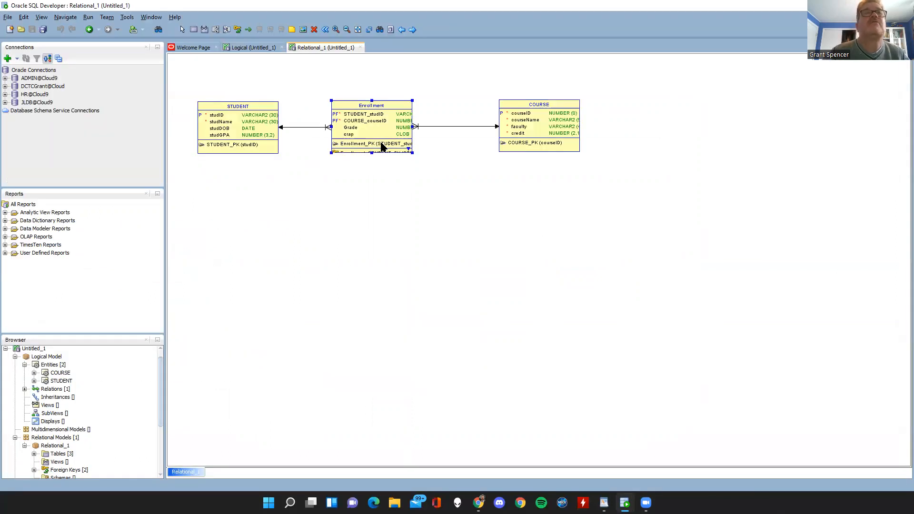
left_click(393, 176)
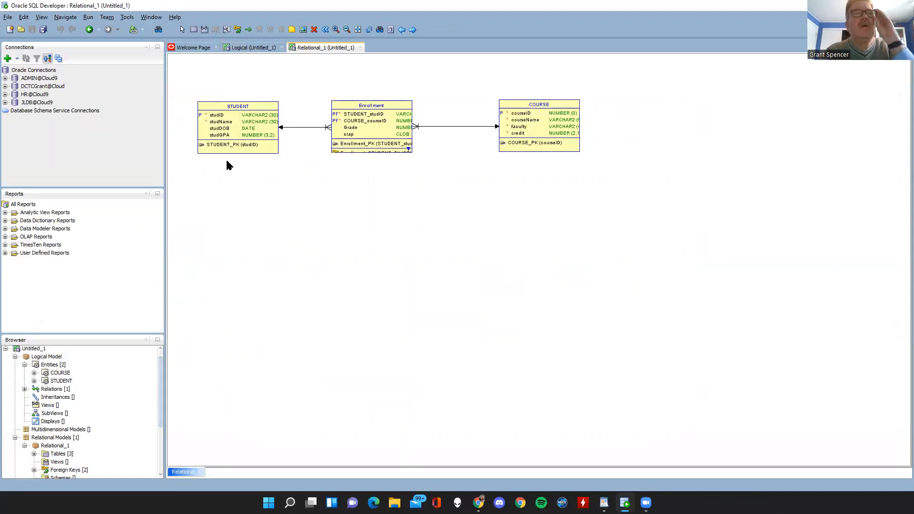
Inspect the Print dialog and the Data Modeler's Print Diagram output formats, leaving both without printing or exporting.
left_click(7, 18)
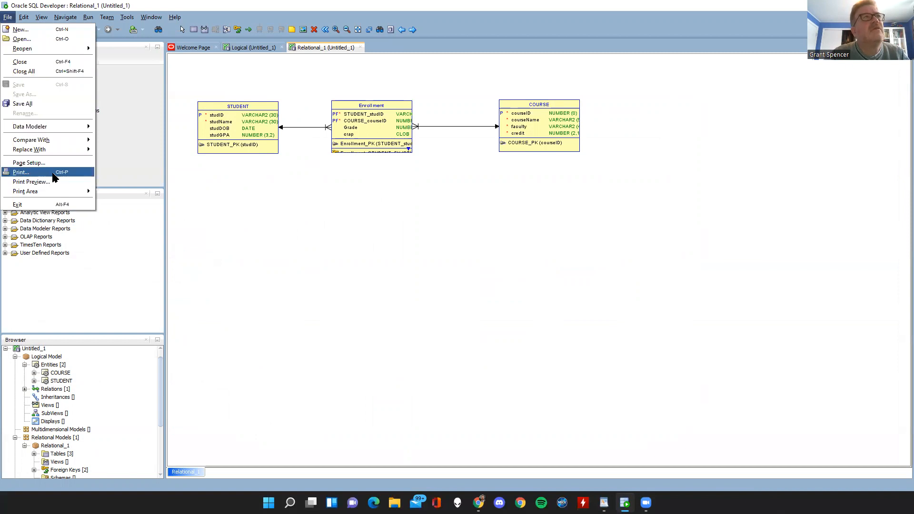
left_click(40, 176)
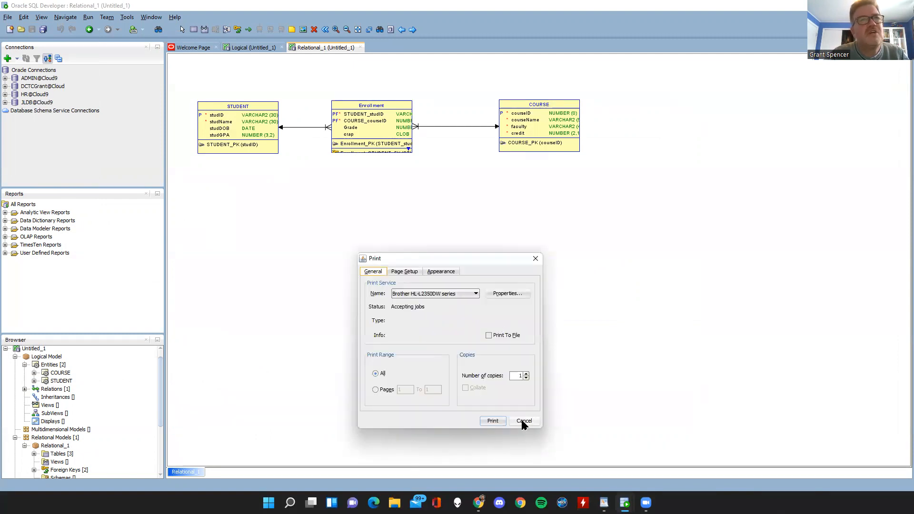
left_click(524, 422)
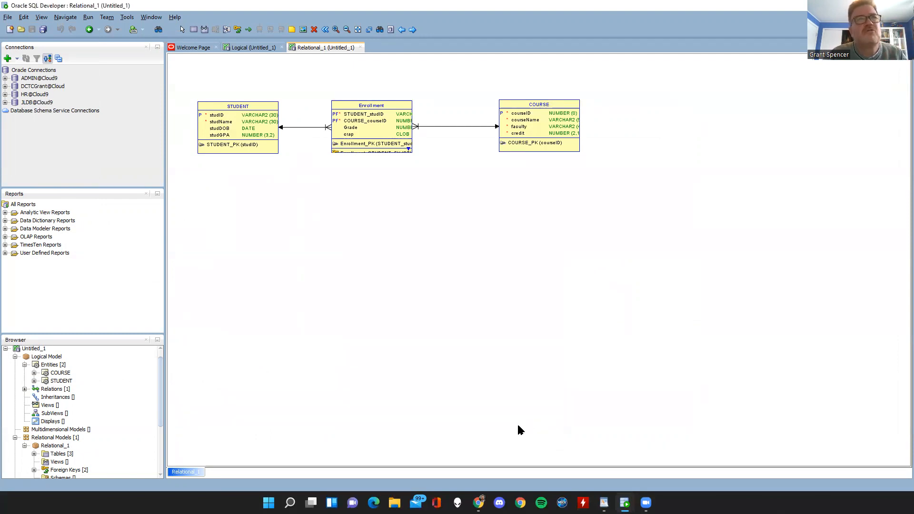
left_click(7, 18)
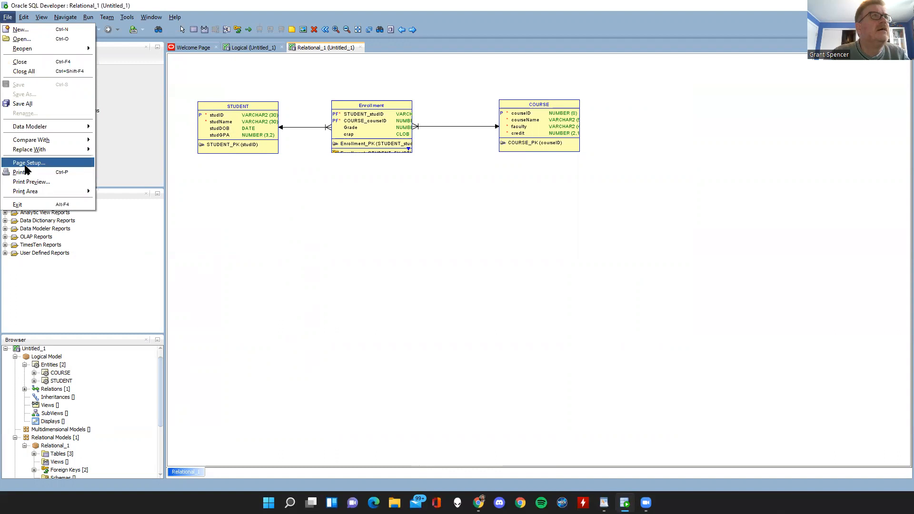
mouse_move(41, 126)
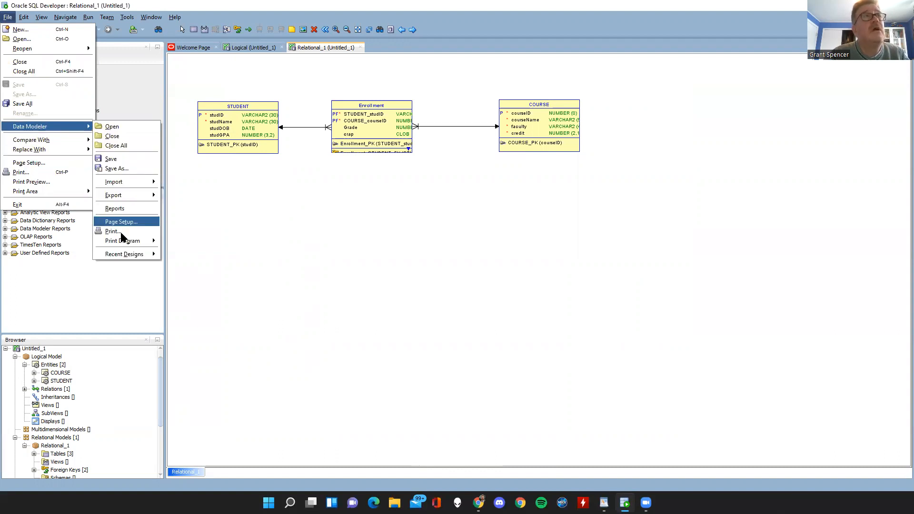
mouse_move(122, 242)
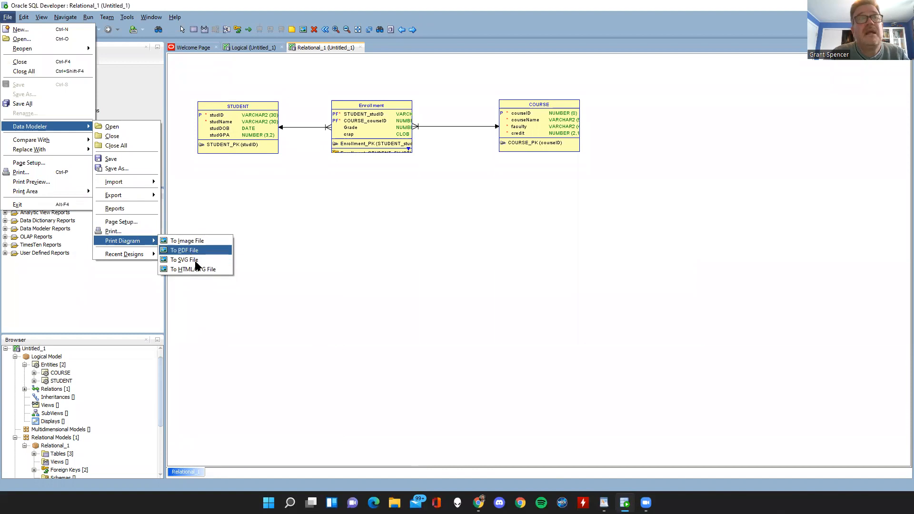
left_click(364, 287)
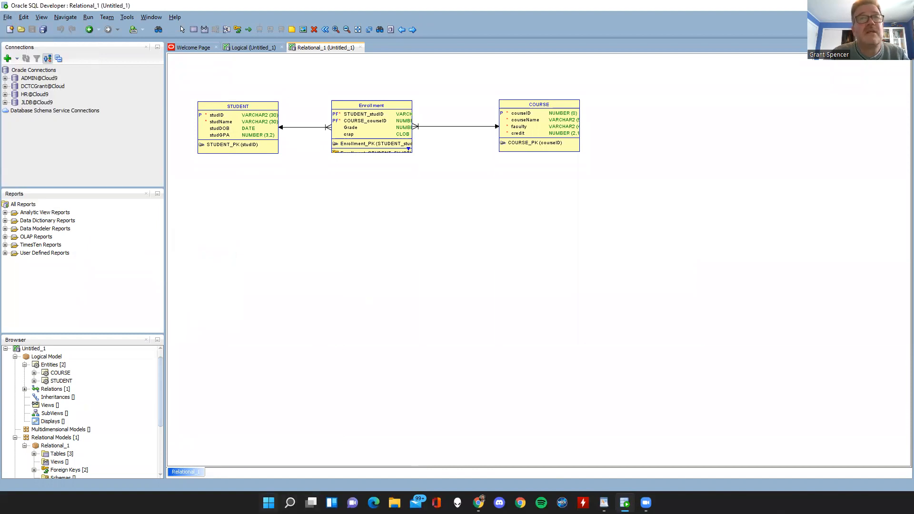
Switch to Snipping Tool, capture a rectangular snip of the three-table relational diagram, and close the tool.
key("super")
type("snip")
key("Return")
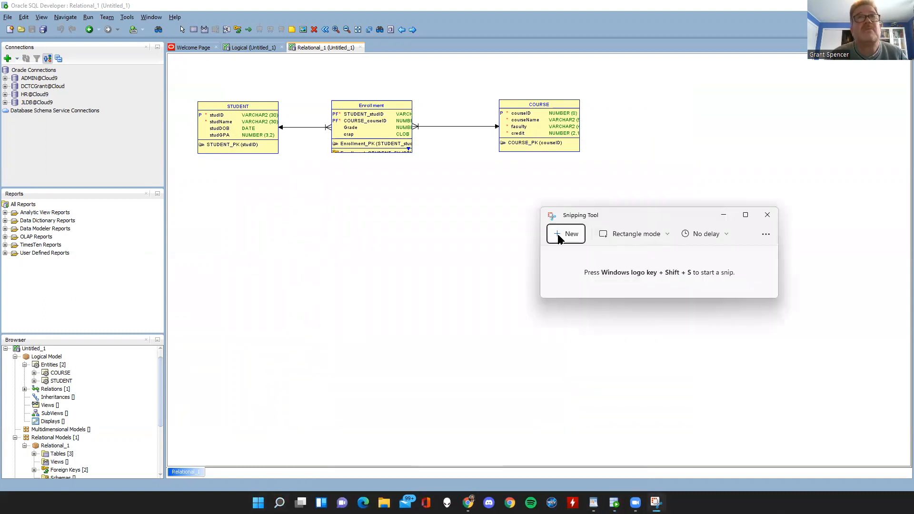
left_click(562, 236)
left_click_drag(177, 74, 700, 220)
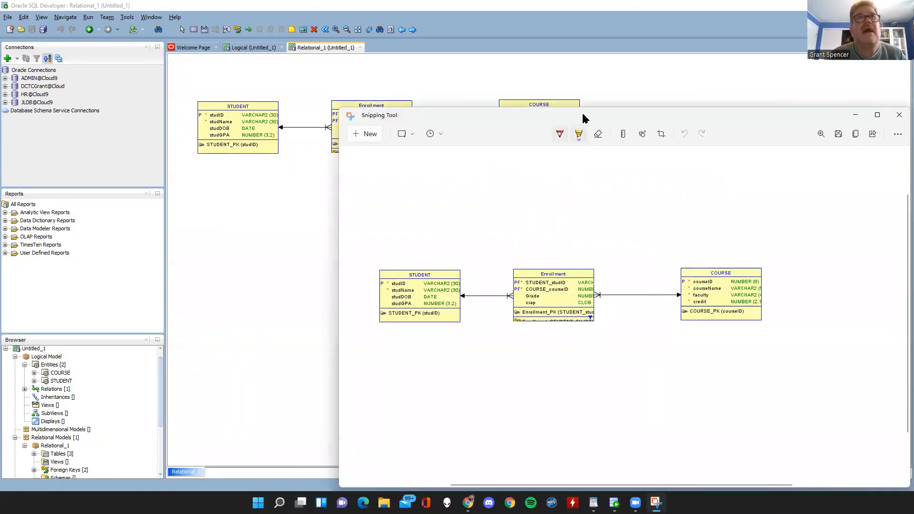
left_click_drag(570, 115, 342, 84)
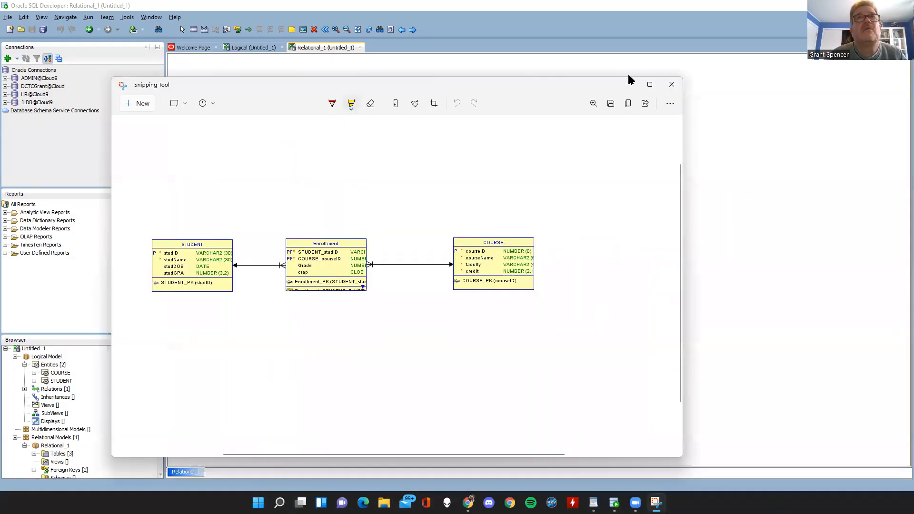
left_click(671, 86)
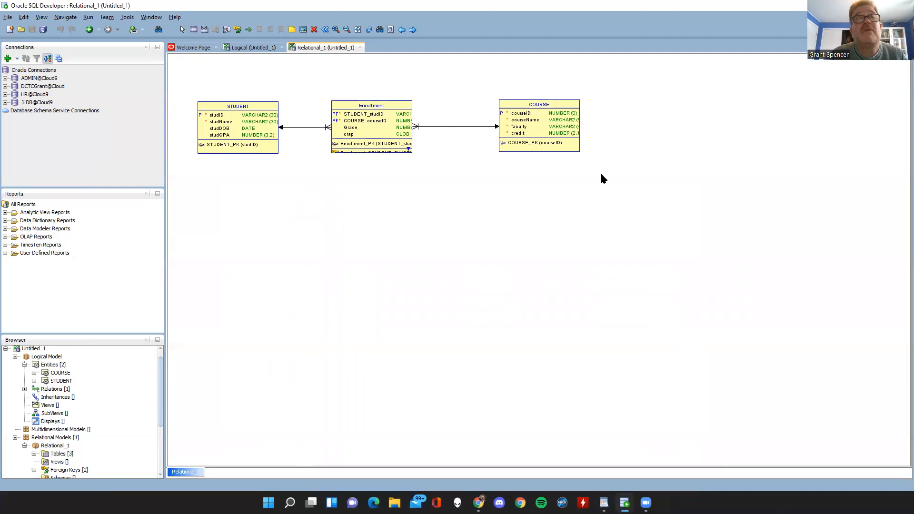
Save the Data Modeler design in the Downloads folder under the file name studentModel.
left_click(6, 17)
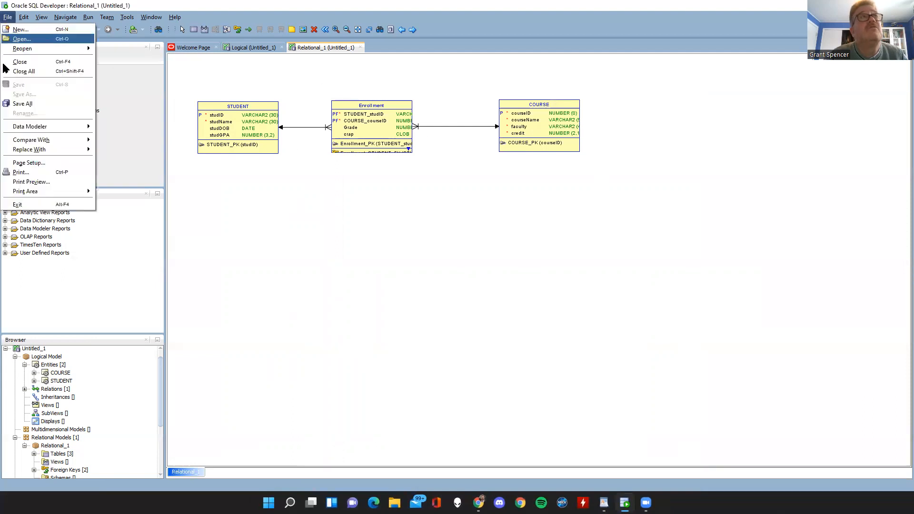
left_click(333, 190)
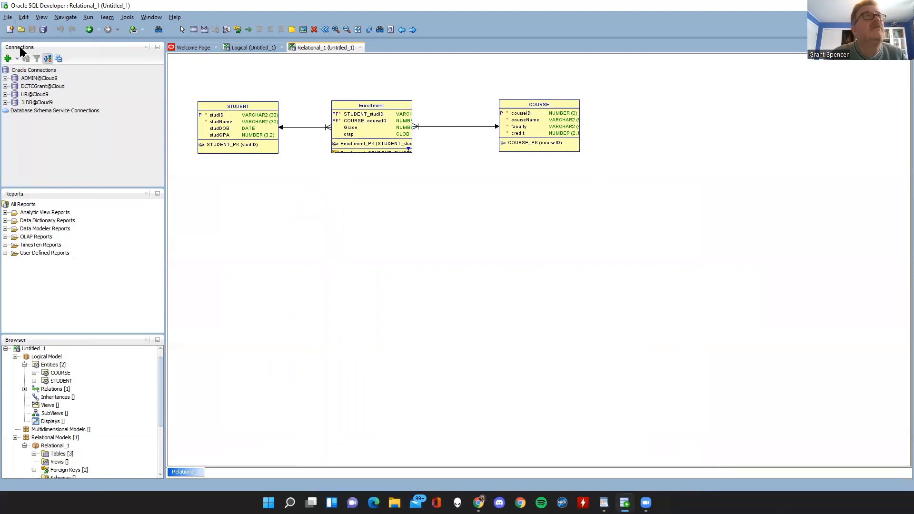
left_click(7, 17)
mouse_move(8, 126)
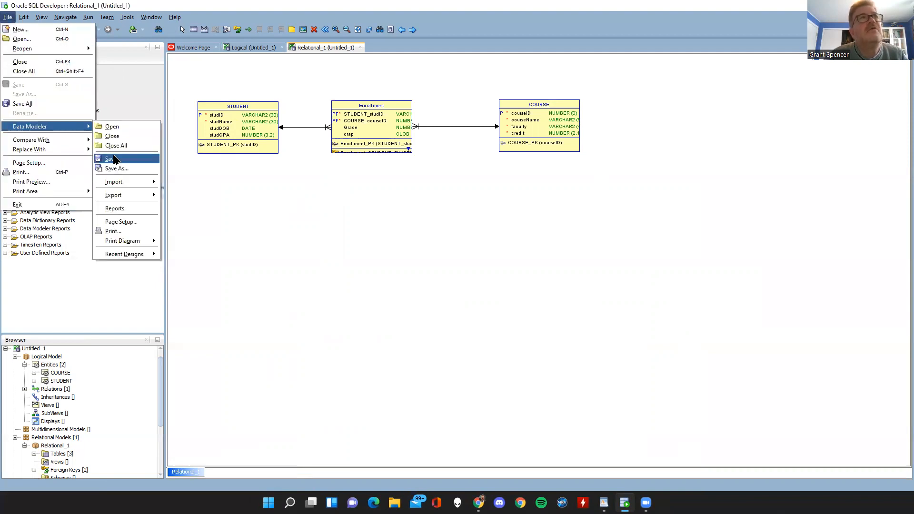
left_click(115, 160)
left_click(334, 204)
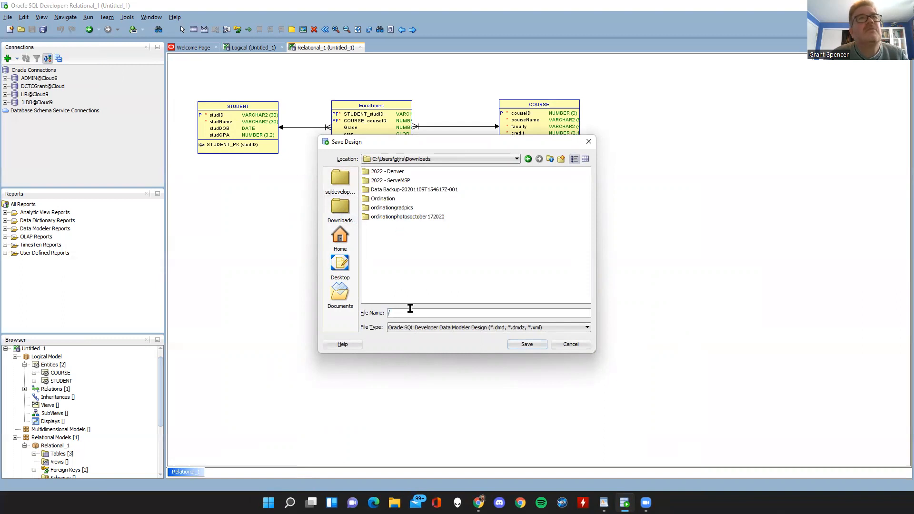
type("student")
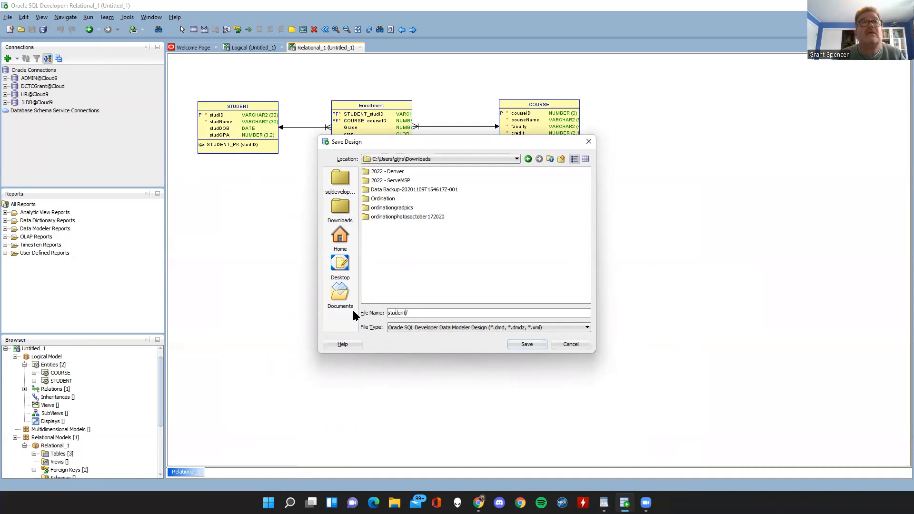
type("Mod")
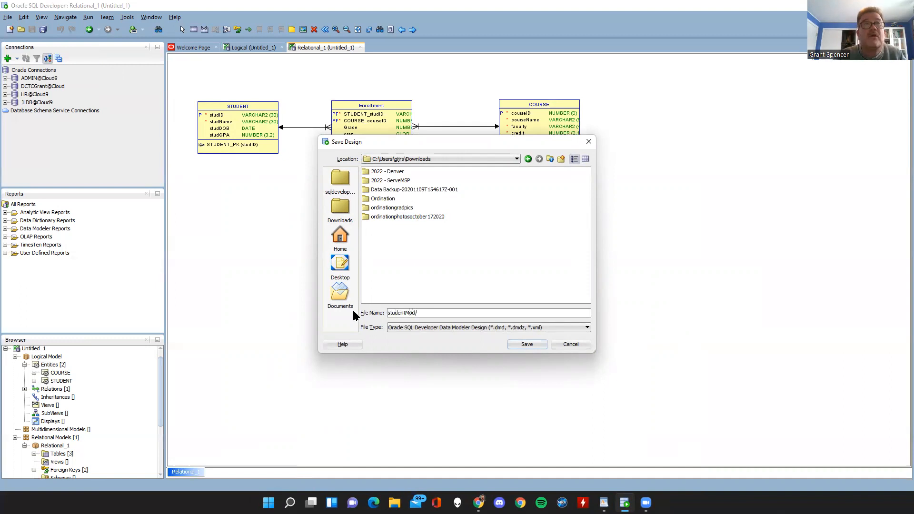
type("el/")
key("BackSpace")
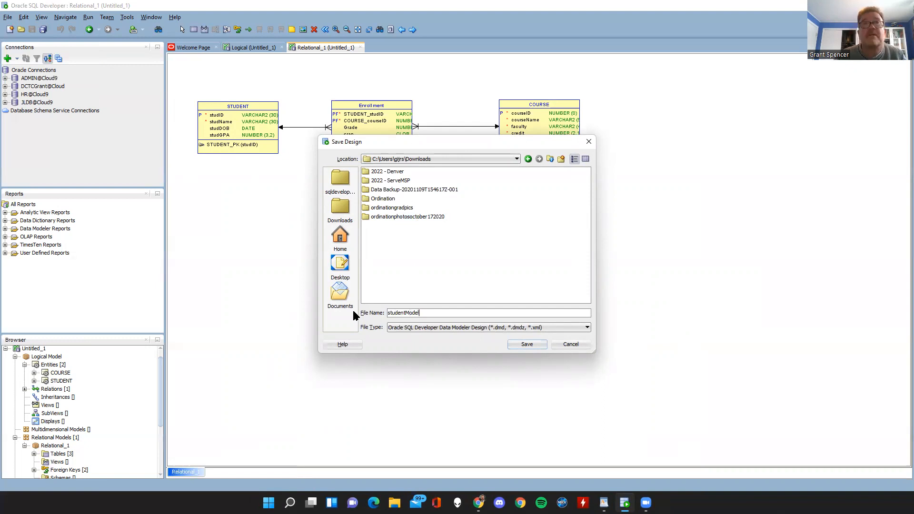
left_click(519, 341)
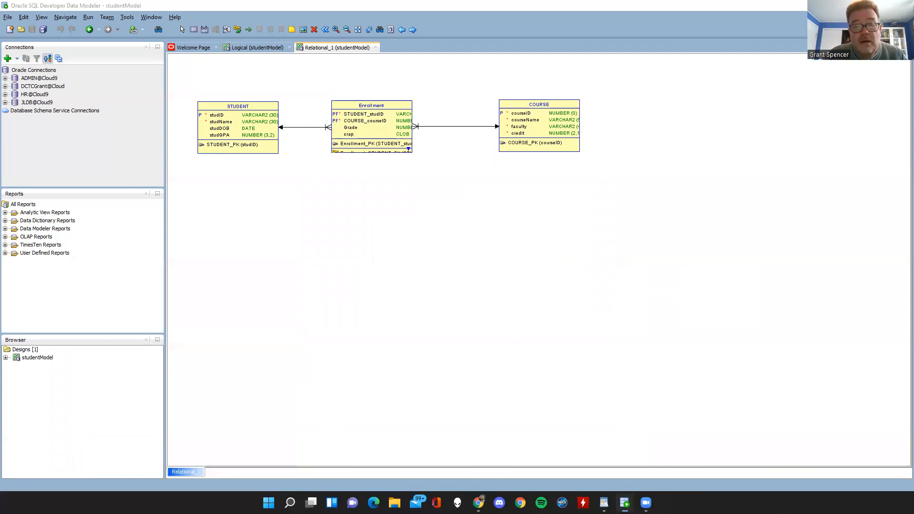
Switch to File Explorer, open the Downloads folder, and check the studentModel.dmd file and its companion studentModel folder.
key("super+e")
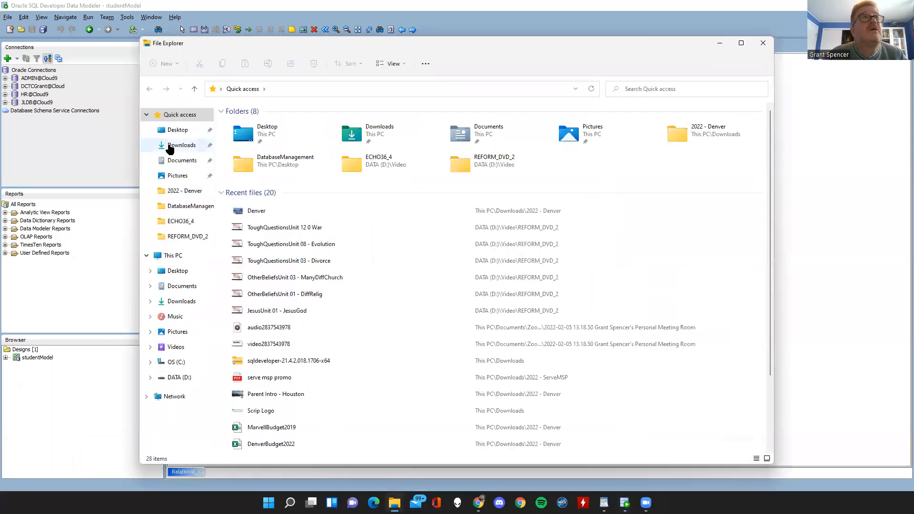
left_click(170, 146)
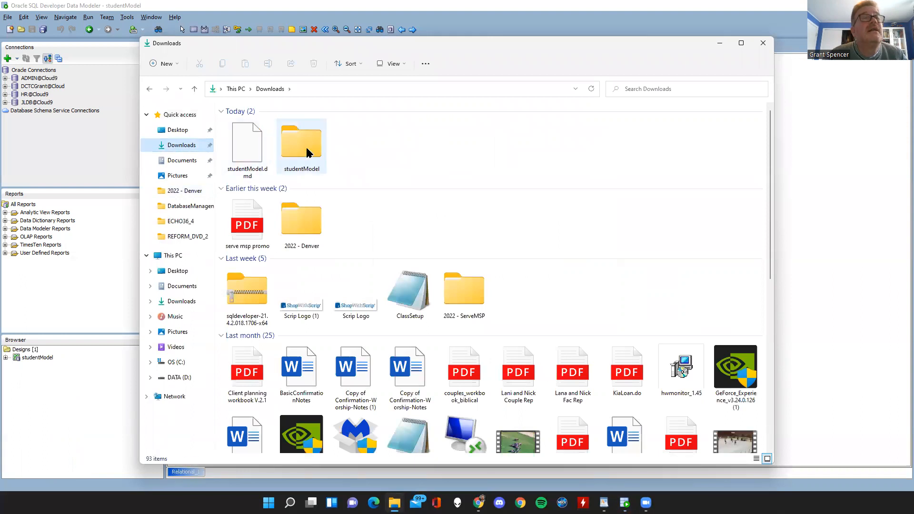
left_click(250, 145)
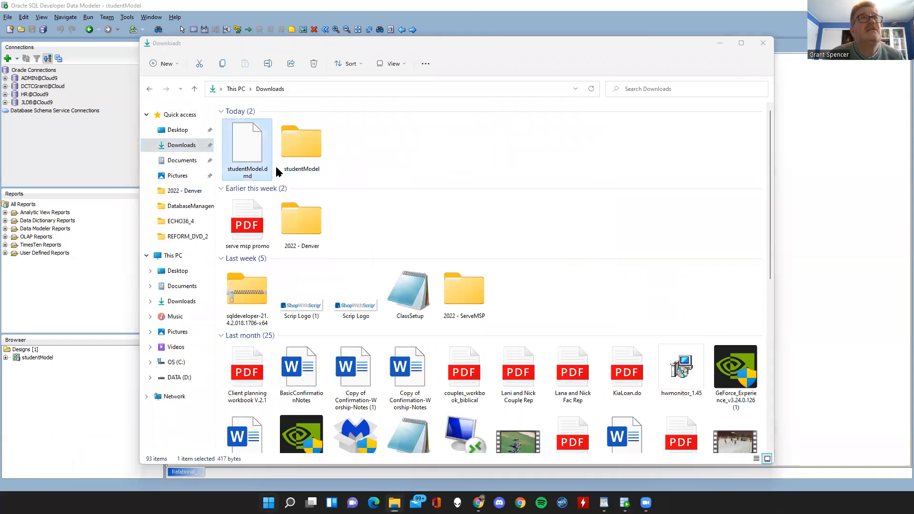
left_click(296, 151)
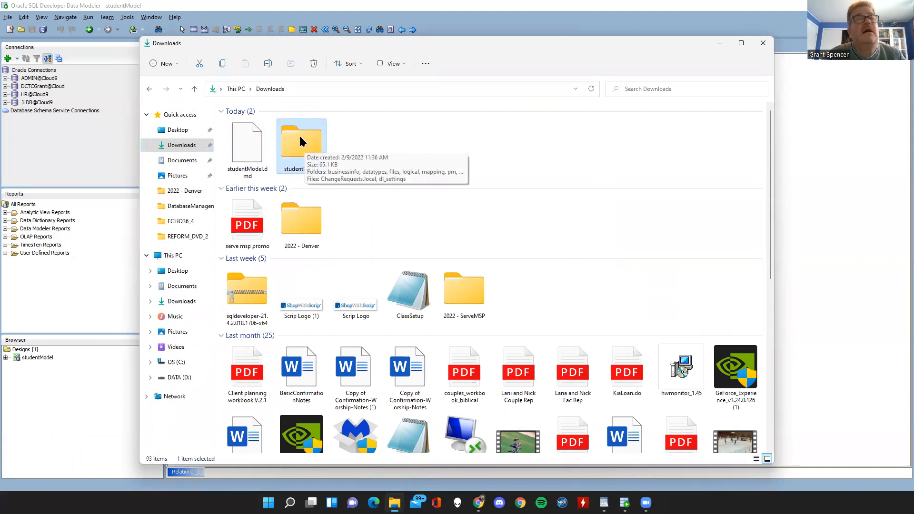
left_click(251, 141)
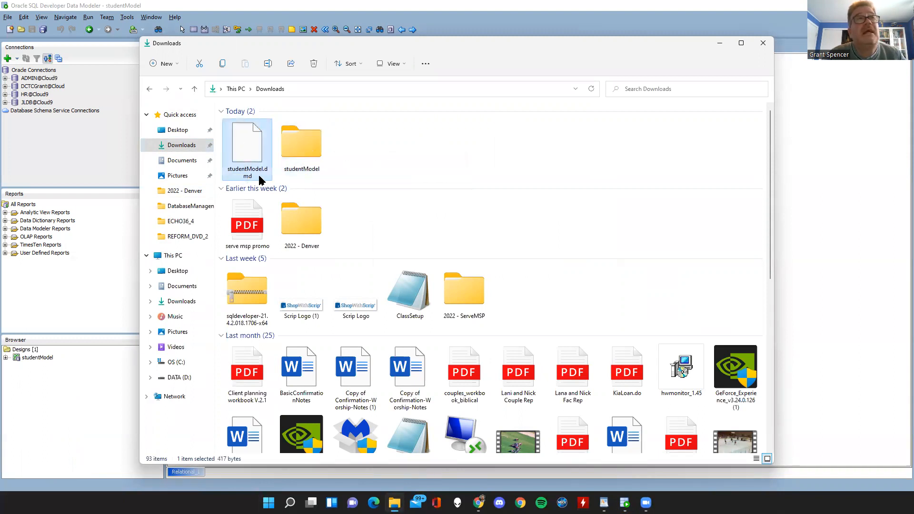
Check the file size of studentModel.dmd in its file properties, leaving them unchanged.
double_click(251, 143)
right_click(252, 139)
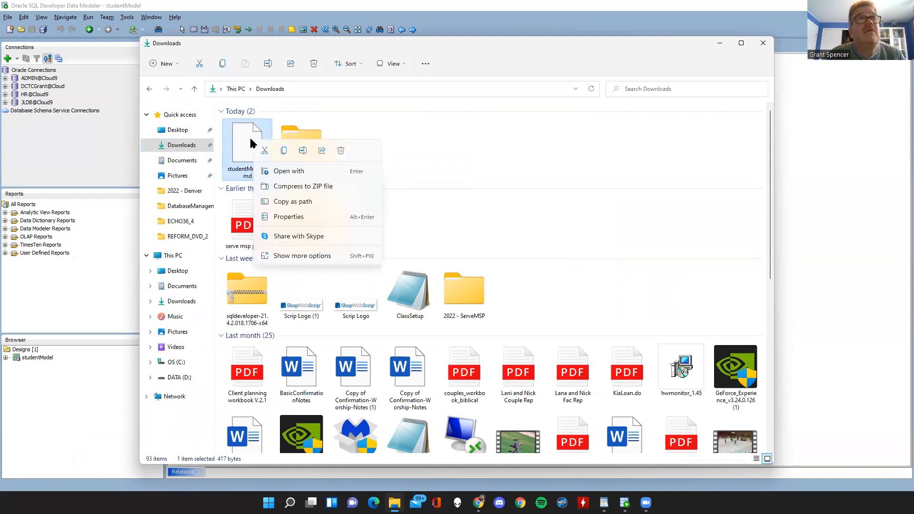
left_click(286, 217)
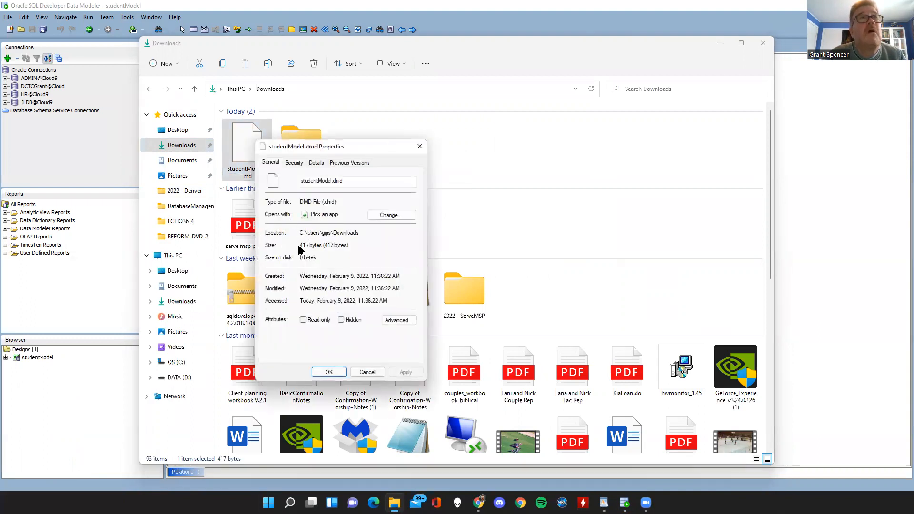
left_click_drag(348, 245, 286, 243)
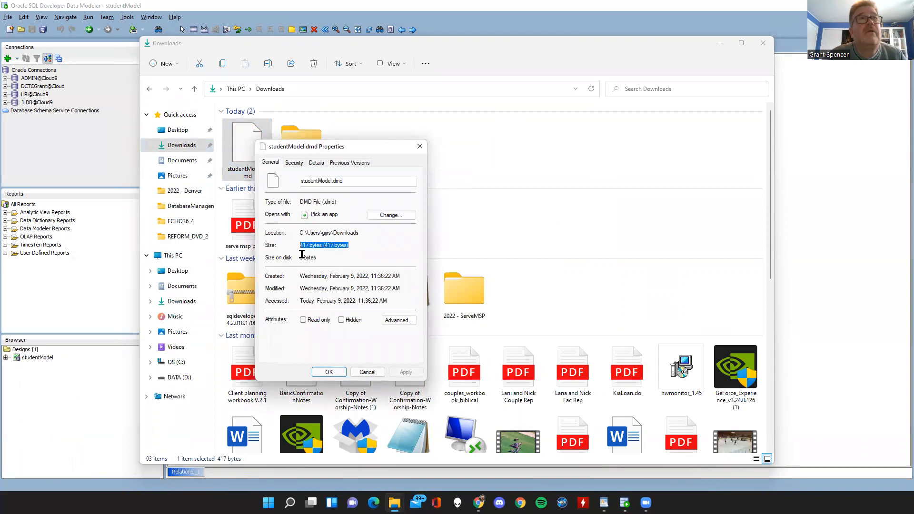
left_click(366, 372)
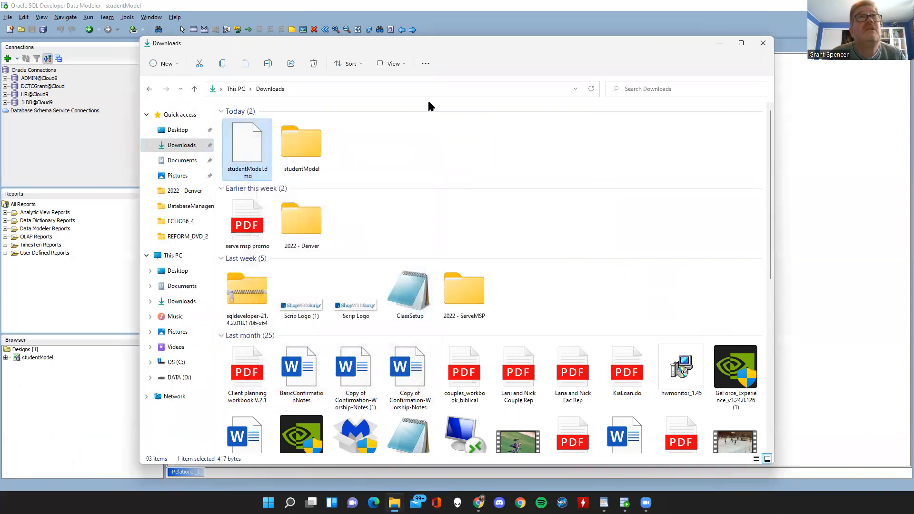
Close the File Explorer window, return to SQL Developer, and close all open diagrams and pages.
left_click_drag(474, 55, 441, 78)
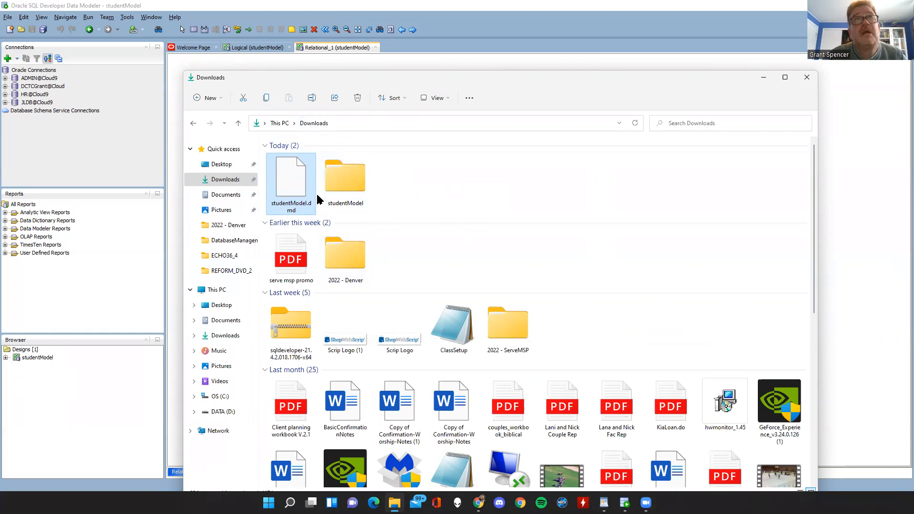
left_click(807, 83)
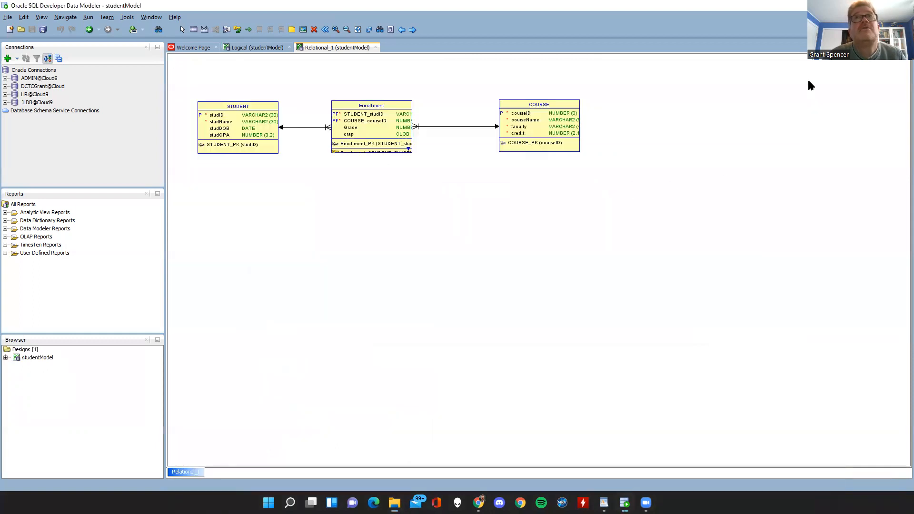
left_click(8, 17)
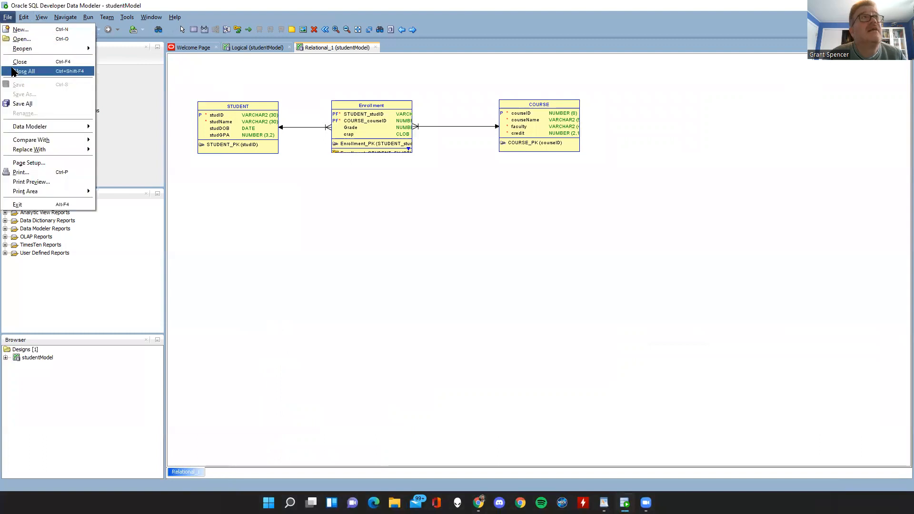
left_click(24, 71)
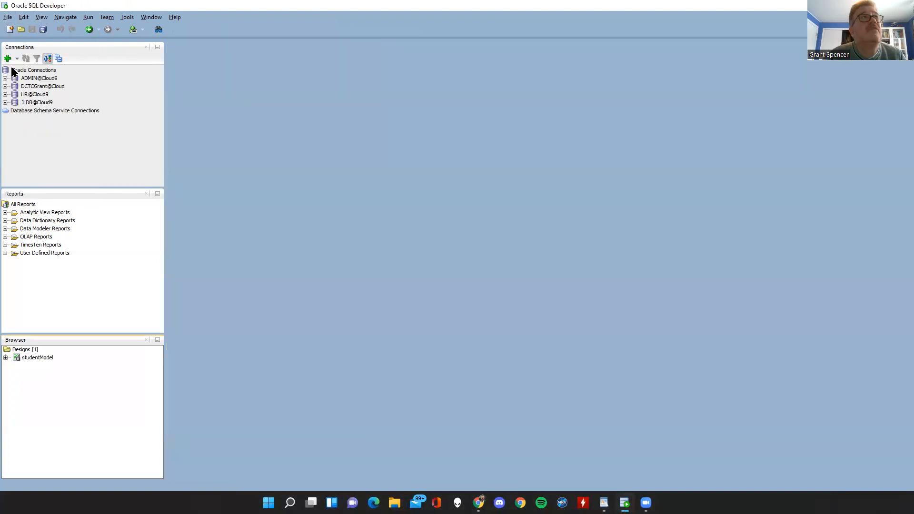
Try to open the Data Modeler design studentModel.dmd from the Downloads folder.
left_click(2, 19)
mouse_move(13, 126)
left_click(113, 128)
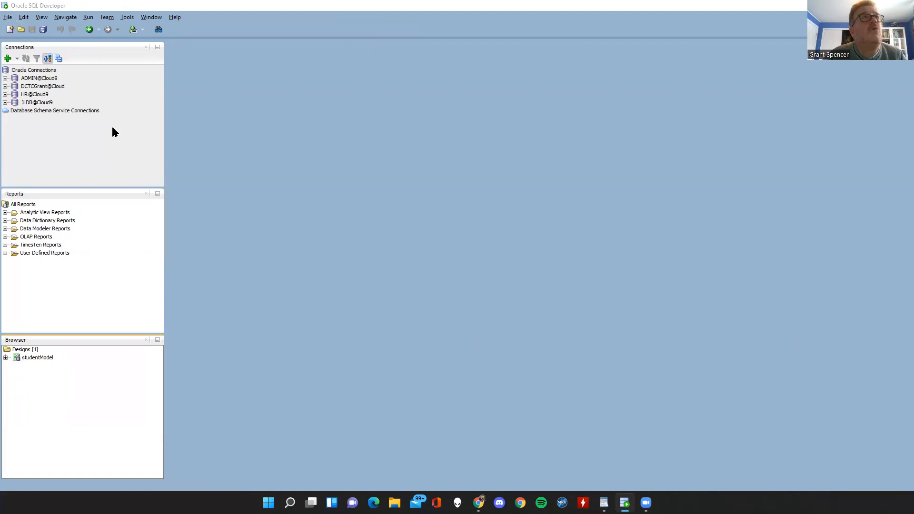
left_click(340, 207)
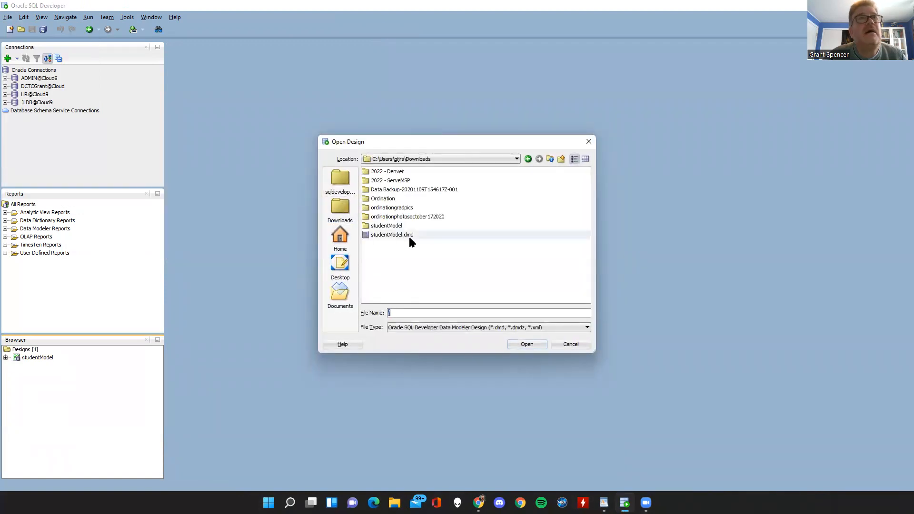
left_click(387, 235)
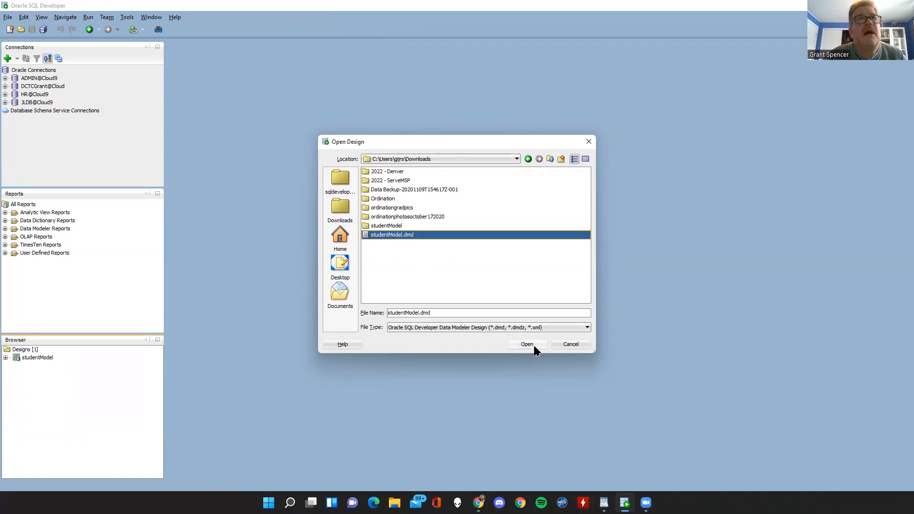
left_click(532, 346)
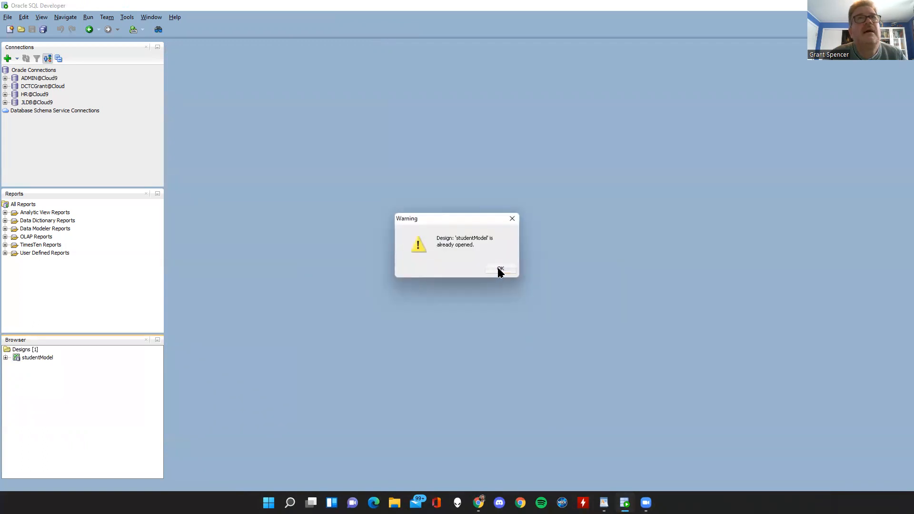
left_click(500, 271)
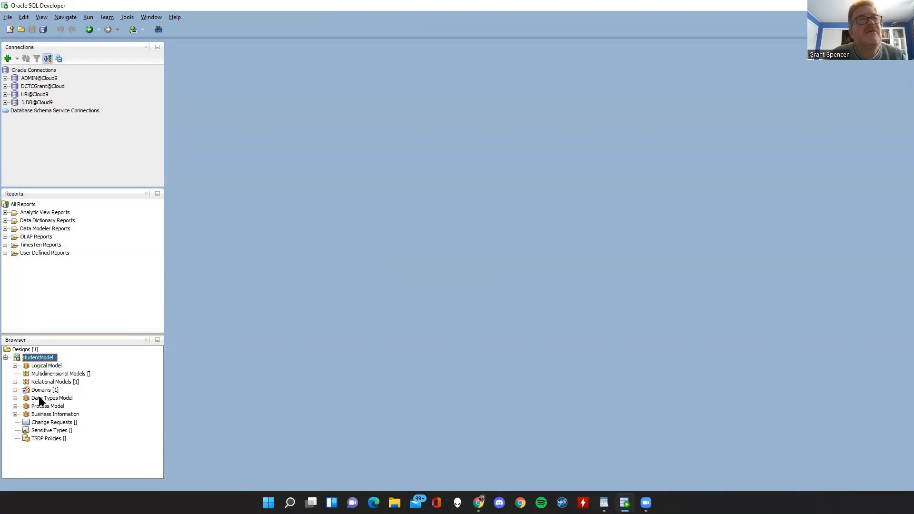
Show the Logical Model diagram of the studentModel design from the design browser.
right_click(35, 360)
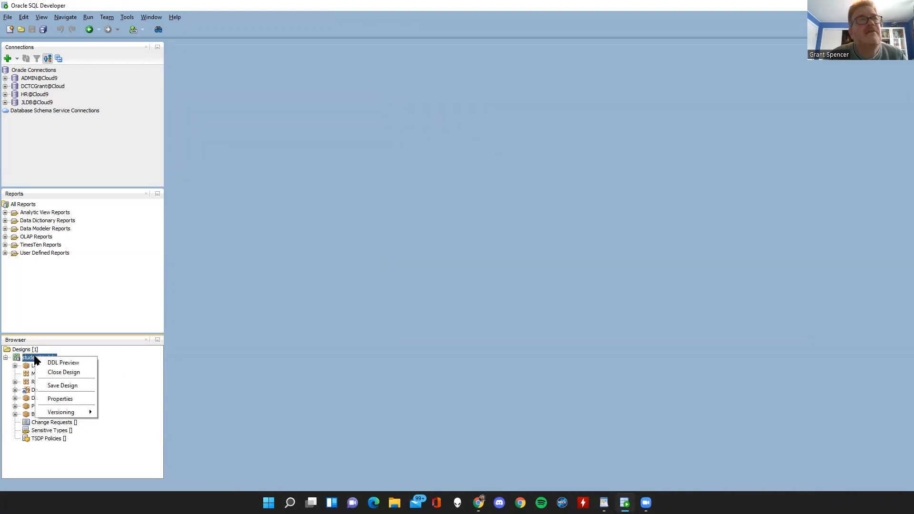
left_click(115, 376)
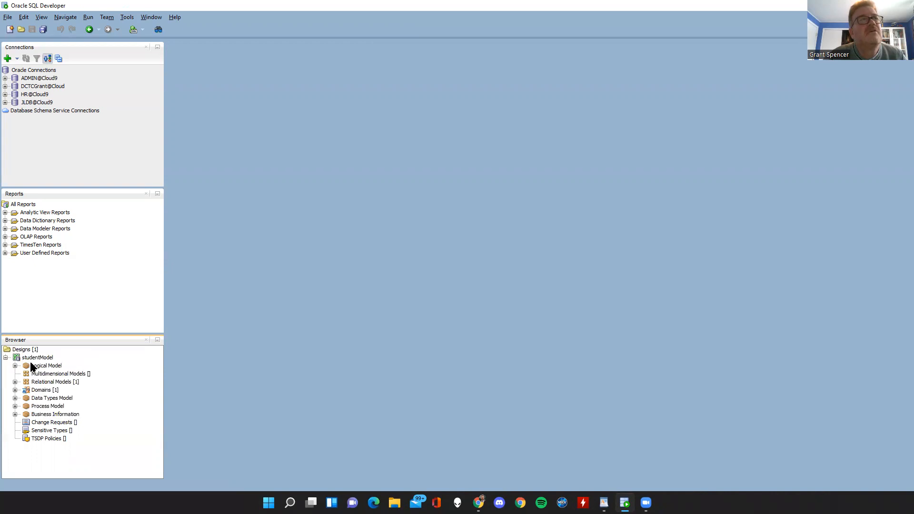
right_click(32, 363)
left_click(46, 336)
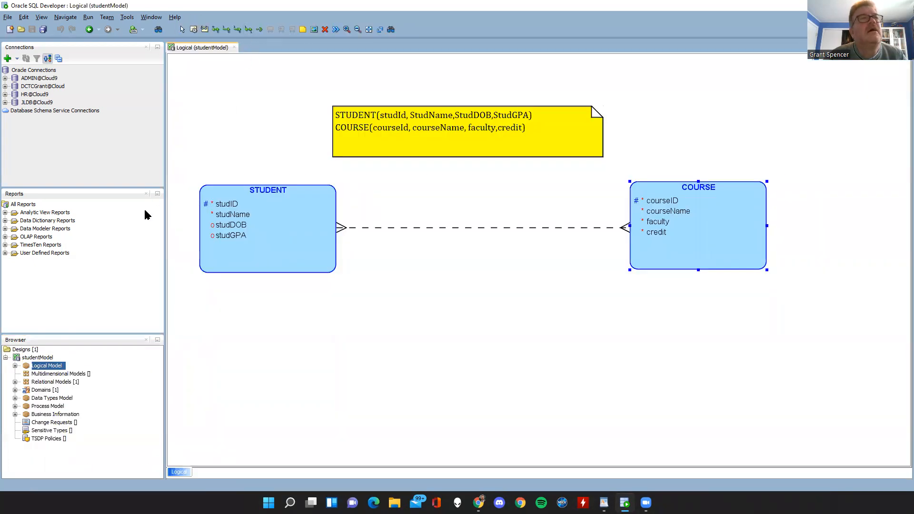
Replace the text of the yellow note in the logical diagram with "My fab Model".
double_click(536, 138)
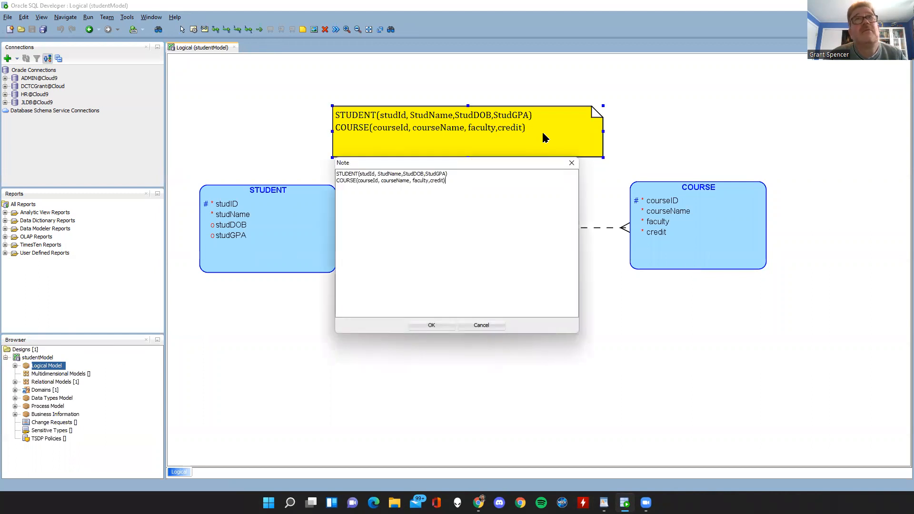
left_click_drag(455, 184, 261, 160)
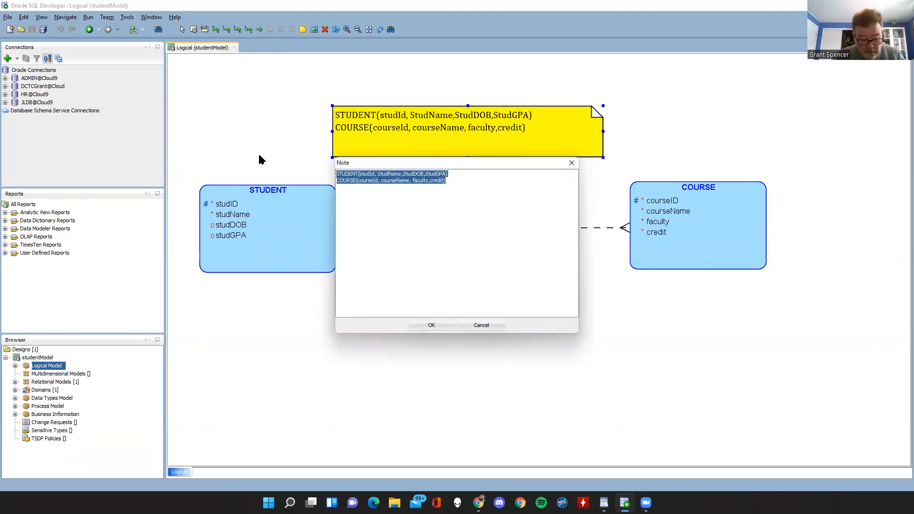
type("M<")
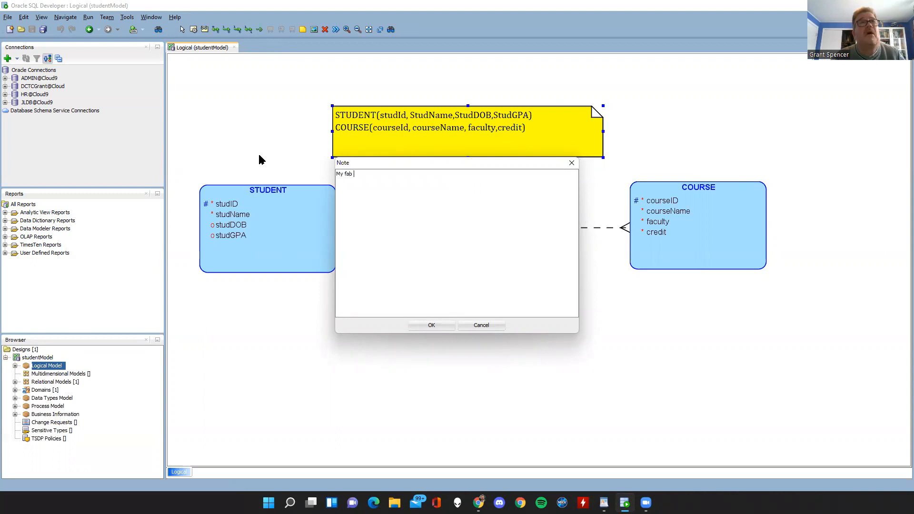
left_click(419, 327)
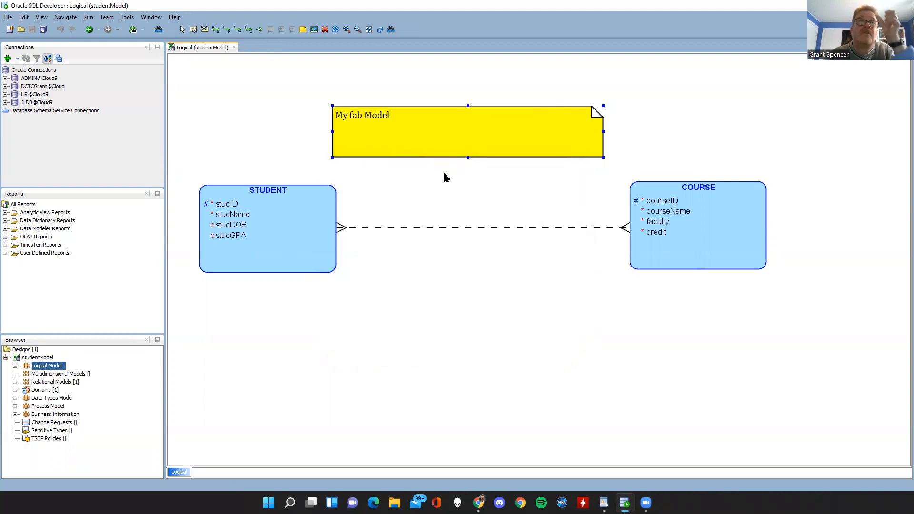
Reposition the yellow note above the STUDENT entity, roughly aligned with that entity's left edge.
left_click_drag(427, 137, 290, 93)
left_click_drag(421, 103, 547, 280)
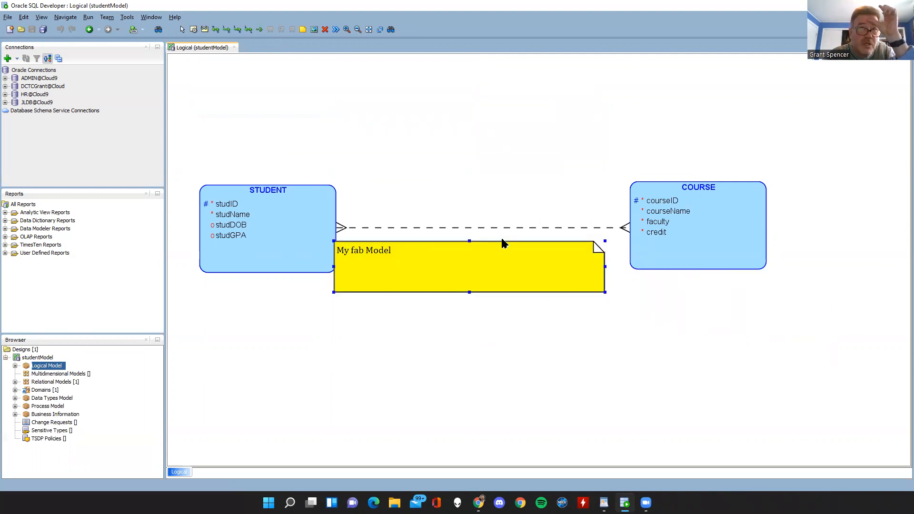
left_click_drag(488, 277, 365, 129)
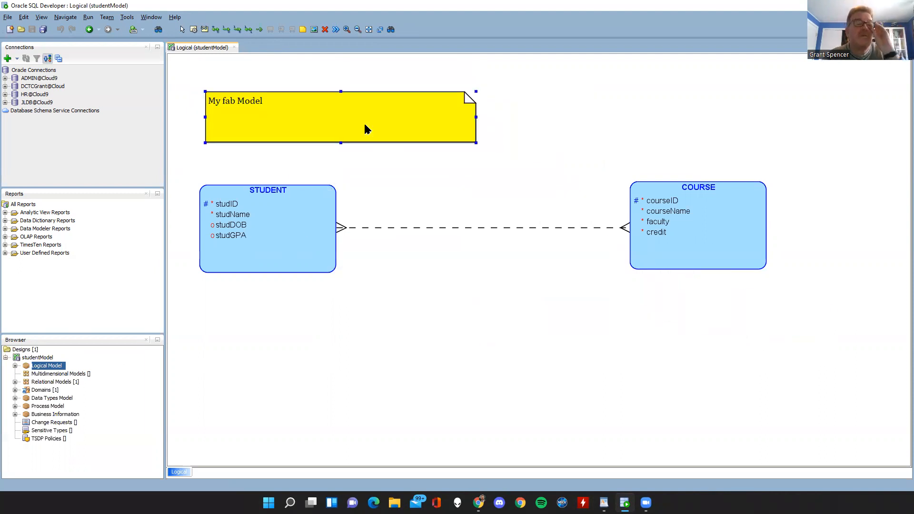